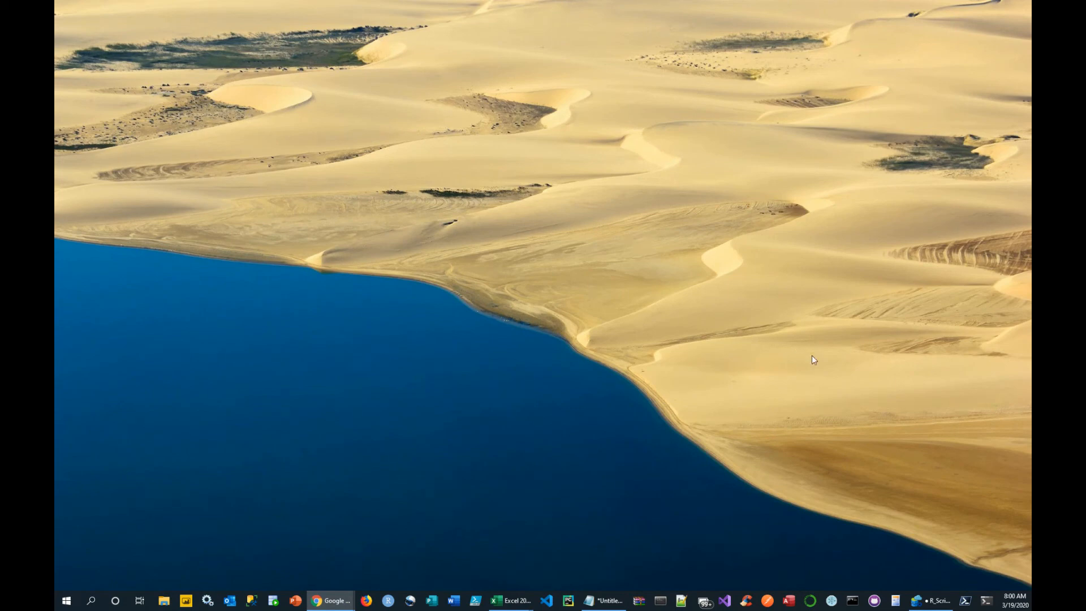
# Switch to the Excel workbook PA_Query_WB.xlsm, move its window onto this screen and maximize it.
pyautogui.moveTo(511, 601)
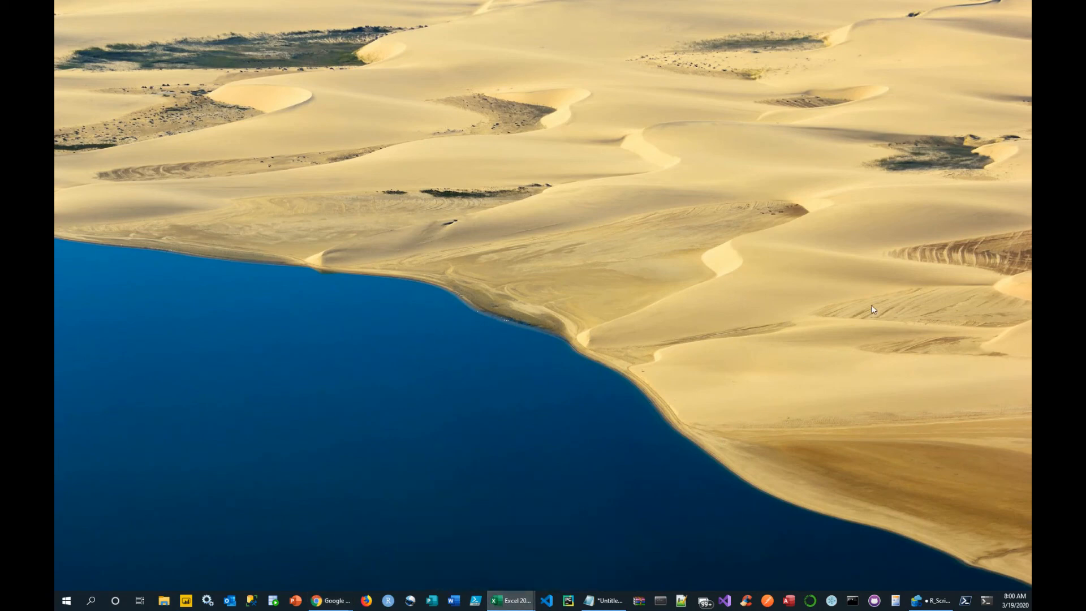
pyautogui.moveTo(1031, 73); pyautogui.dragTo(222, 60)
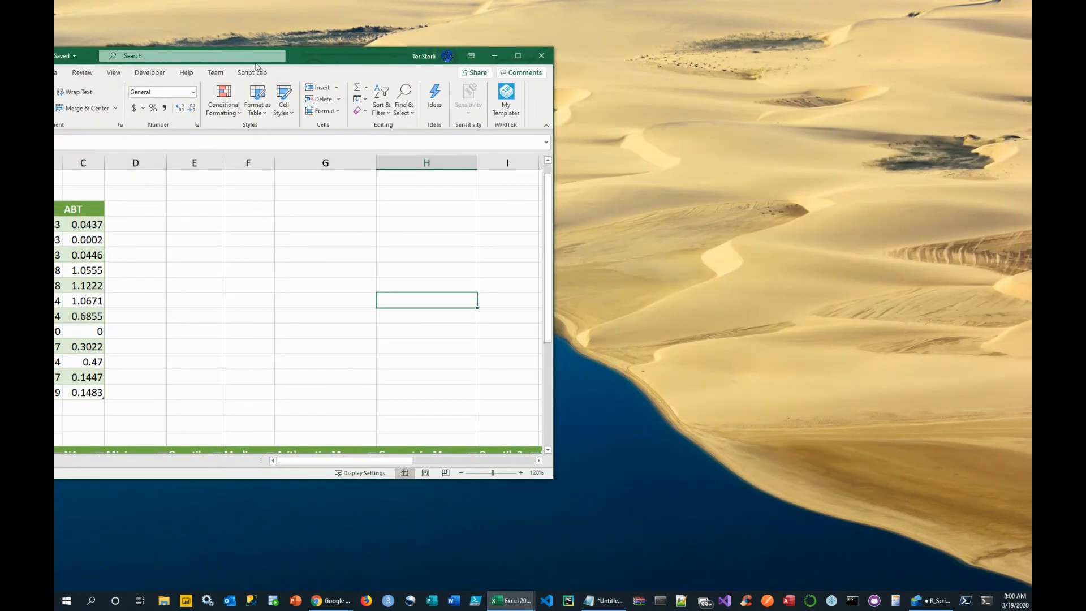
pyautogui.click(518, 56)
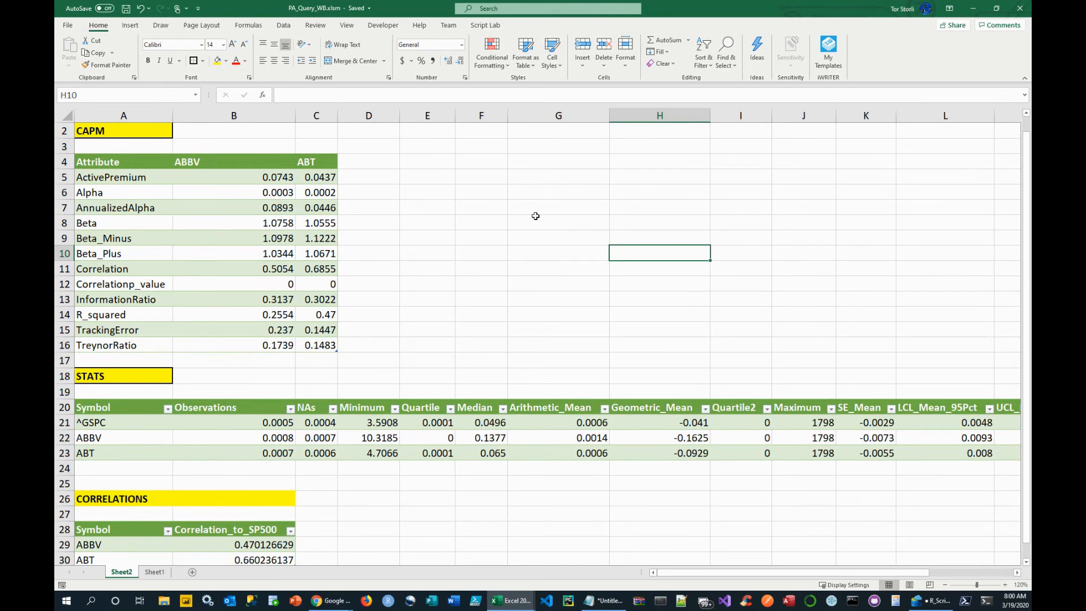
pyautogui.press('F1')
pyautogui.click(1020, 122)
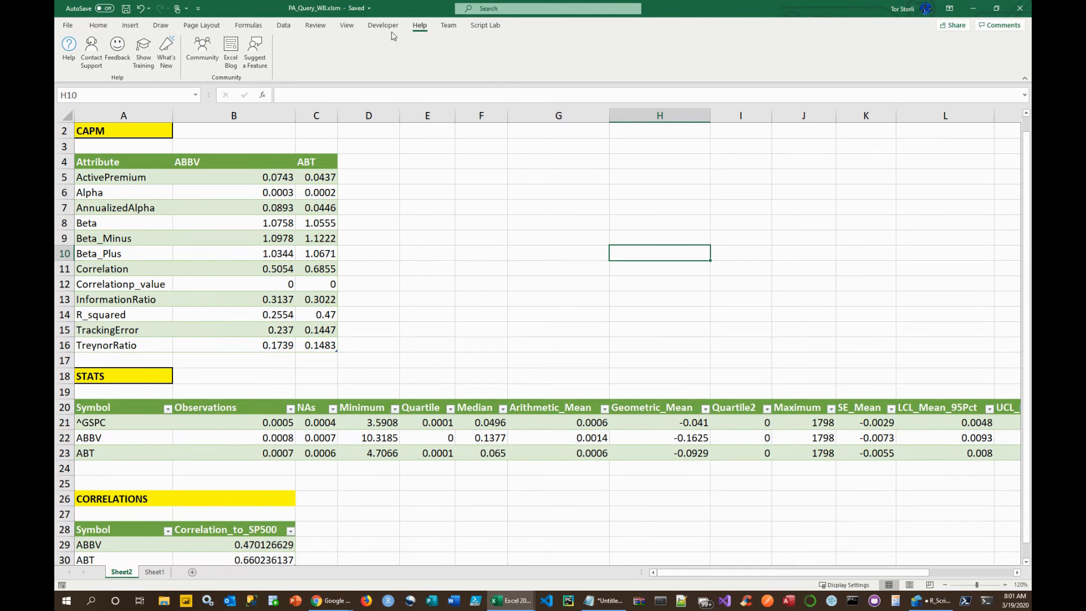
# Start a data import from a SQL Server database with server DESKTOP-156BLFL\SQL_2019 and database TestDB.
pyautogui.click(284, 25)
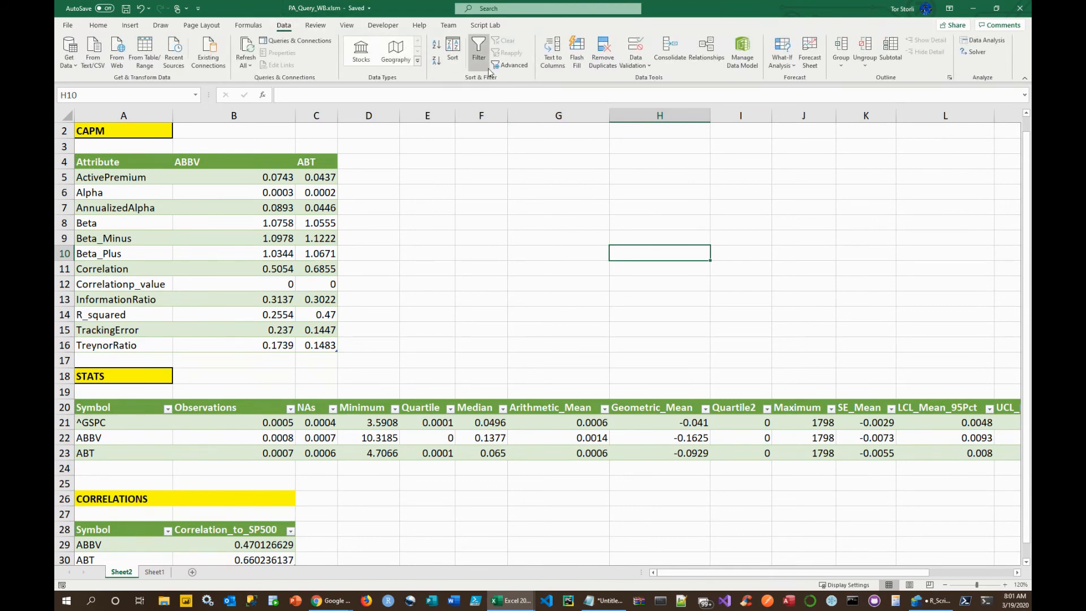
pyautogui.click(69, 56)
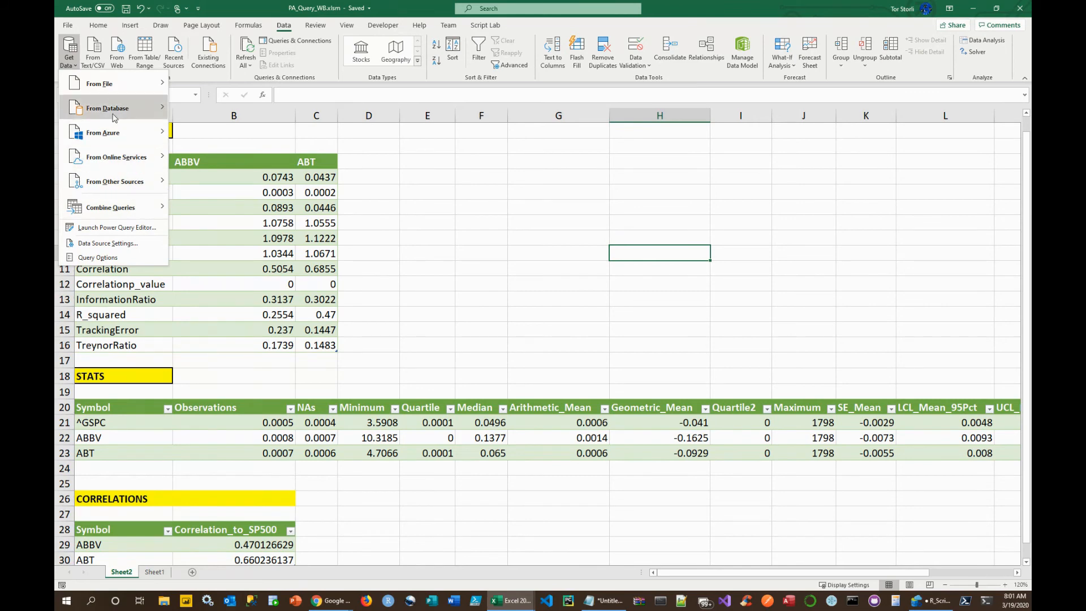
pyautogui.moveTo(118, 111)
pyautogui.click(229, 110)
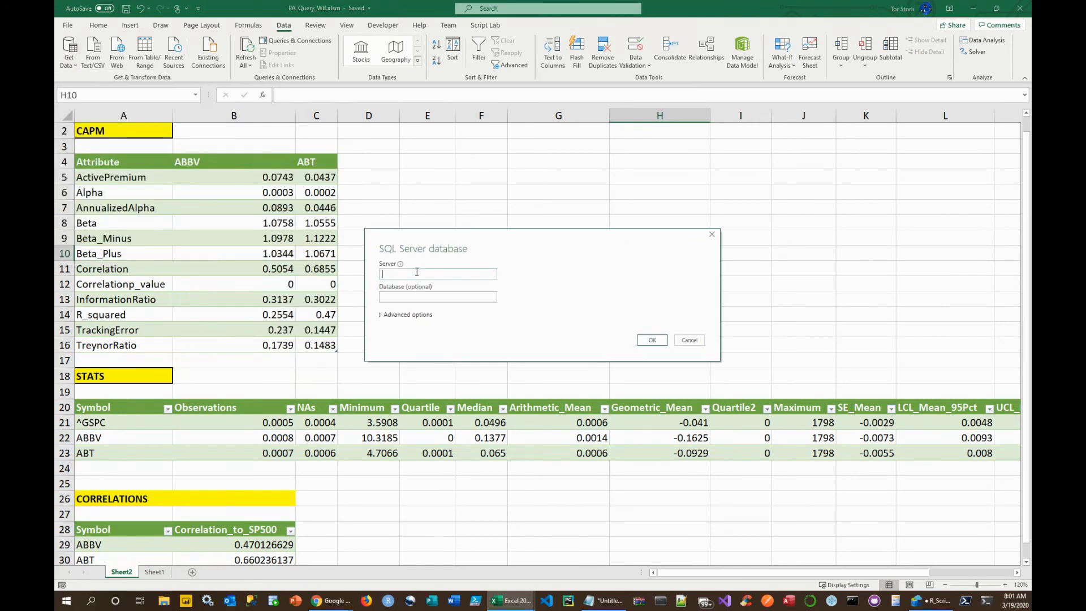
pyautogui.write('DESKTOP-15BBLFL\\SQL_2019')
pyautogui.click(427, 298)
pyautogui.write('TestD')
# Add the SQL statement EXEC Get_PA_CAPM to the connection's advanced options and run it.
pyautogui.click(381, 316)
pyautogui.click(426, 381)
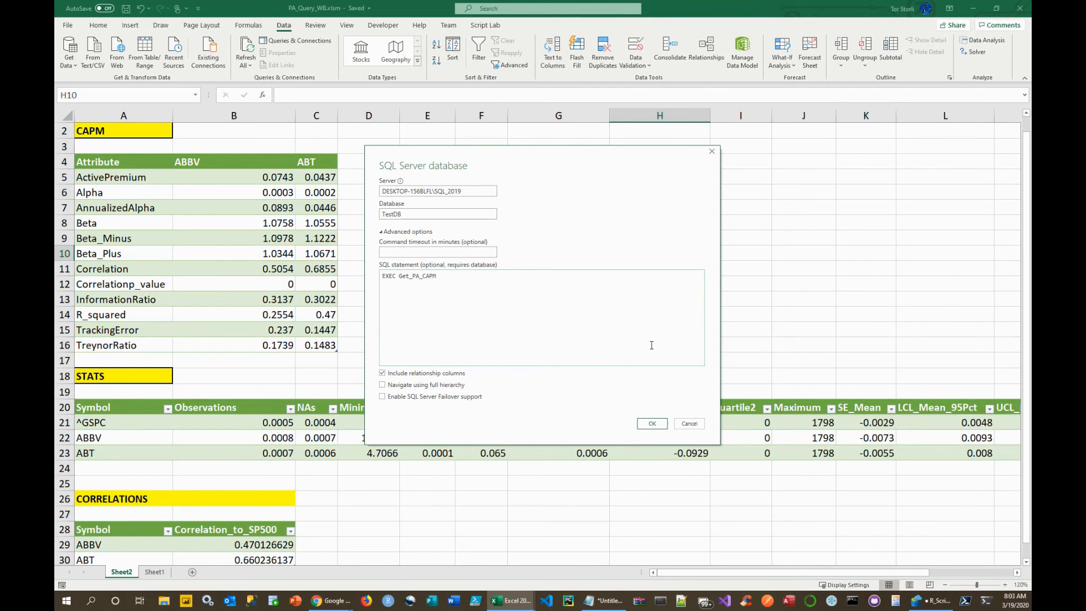
pyautogui.click(656, 424)
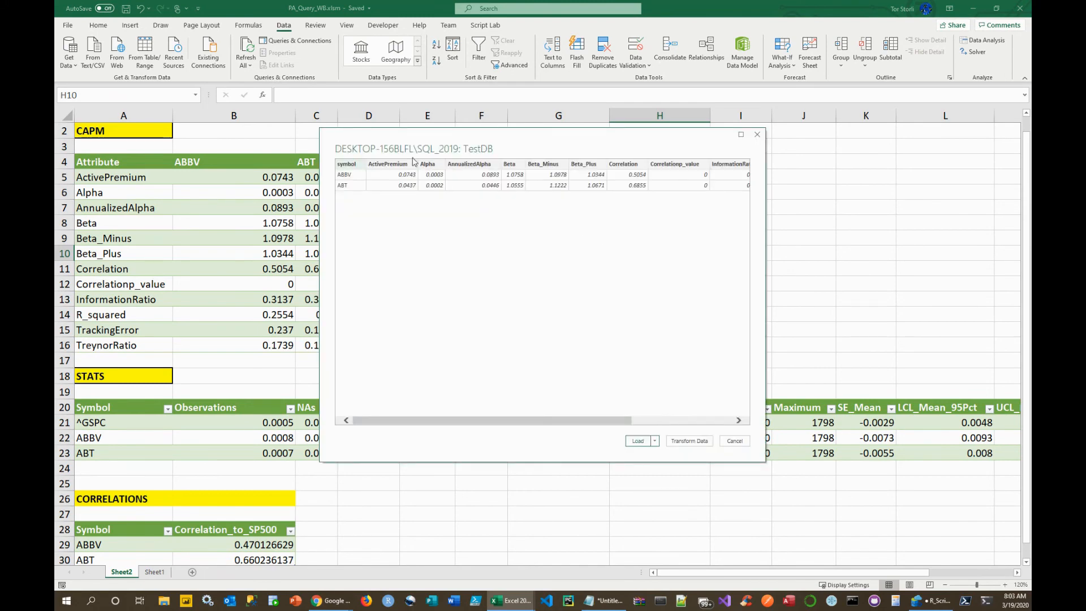
# Check the previewed CAPM columns and load the result as a table on a new worksheet.
pyautogui.moveTo(481, 421); pyautogui.dragTo(568, 425)
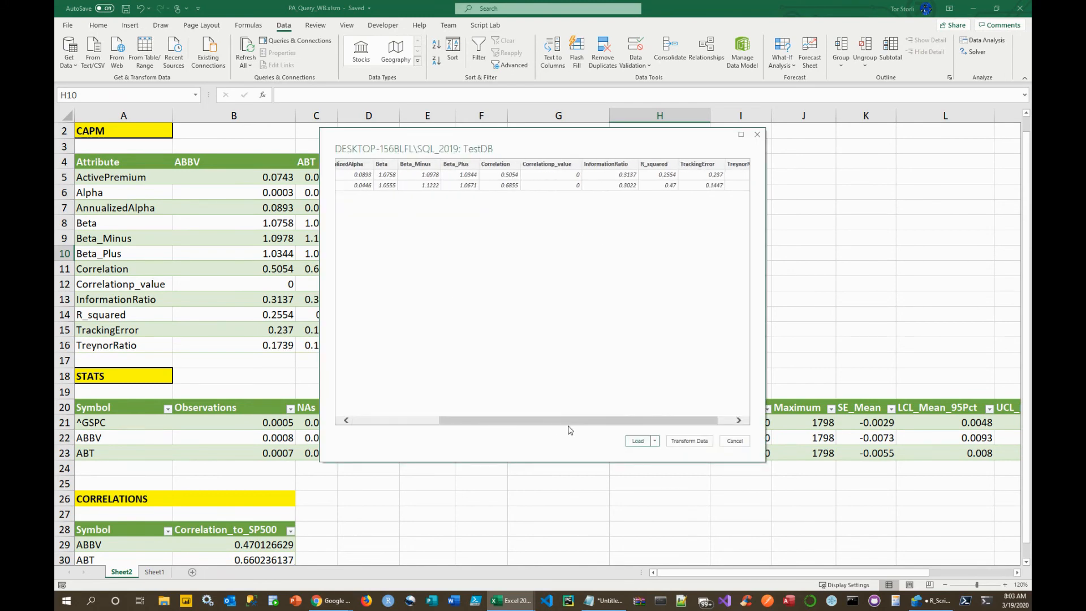
pyautogui.click(654, 442)
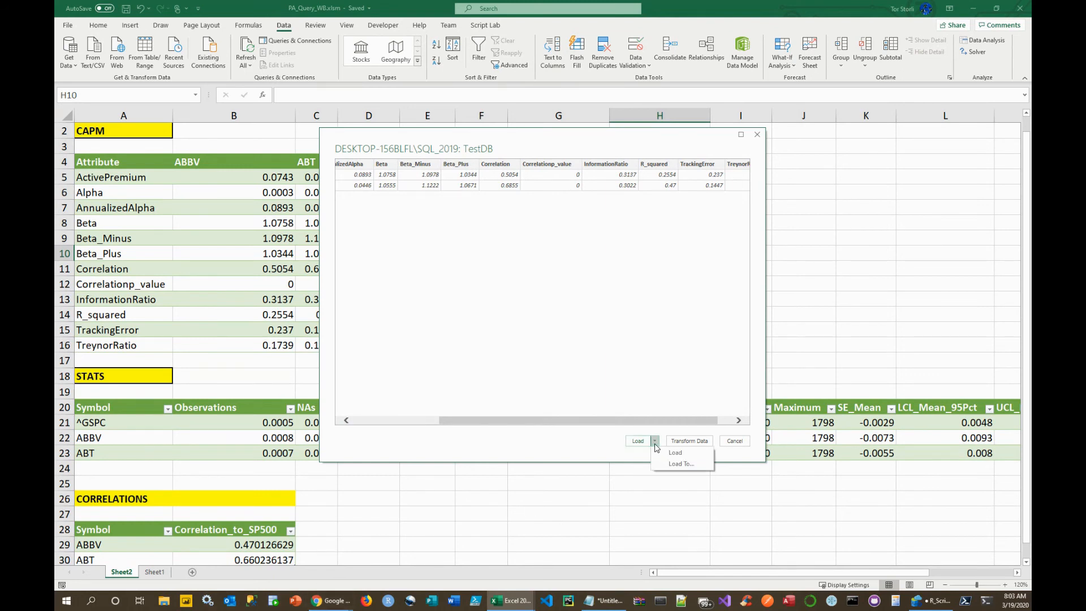
pyautogui.click(676, 453)
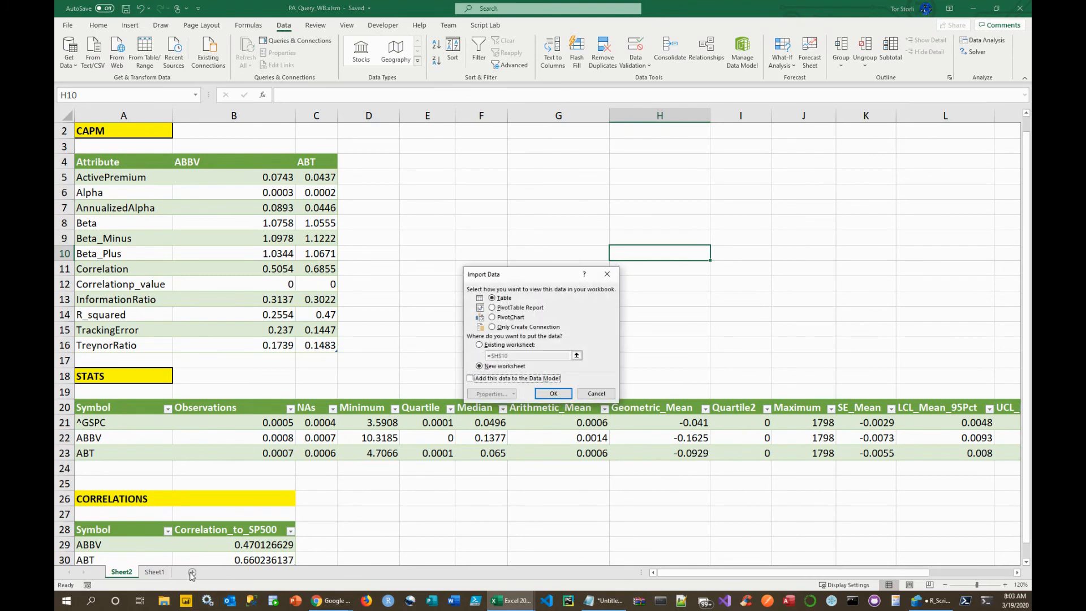
pyautogui.click(529, 327)
pyautogui.click(553, 393)
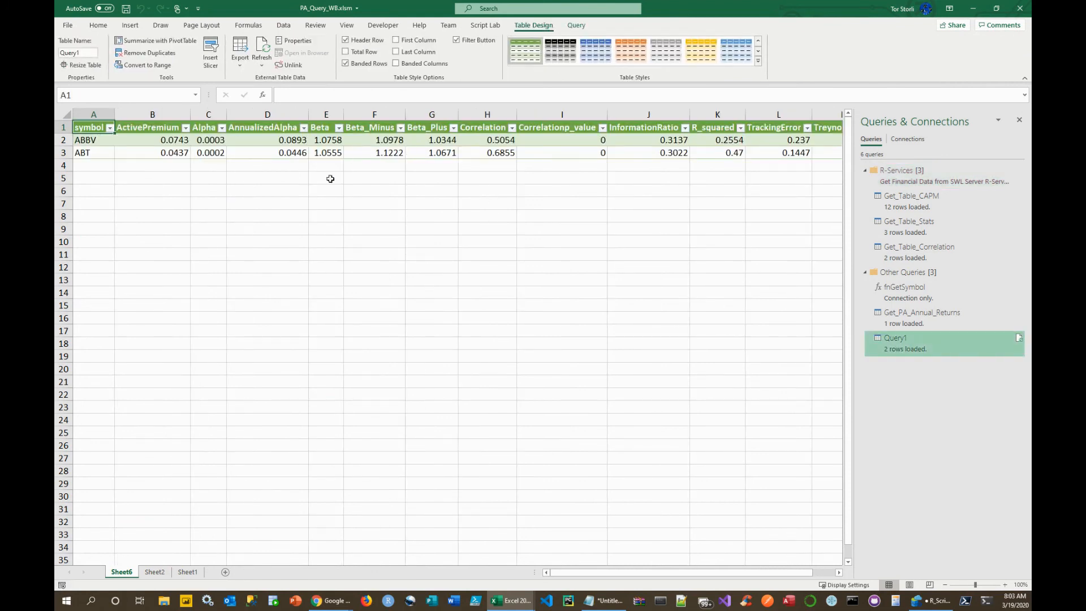
pyautogui.click(164, 140)
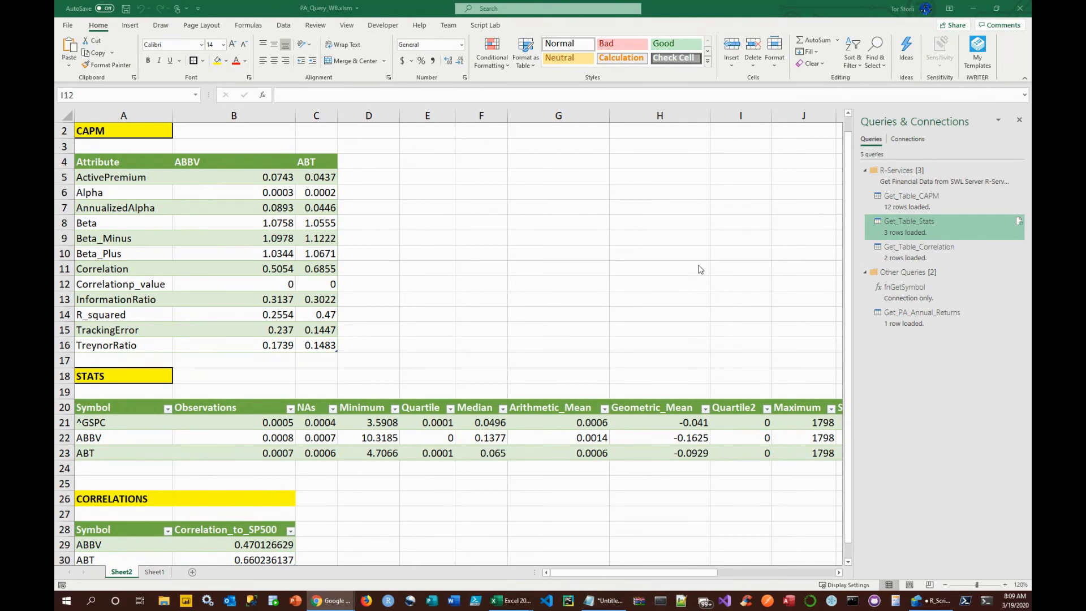
pyautogui.click(285, 30)
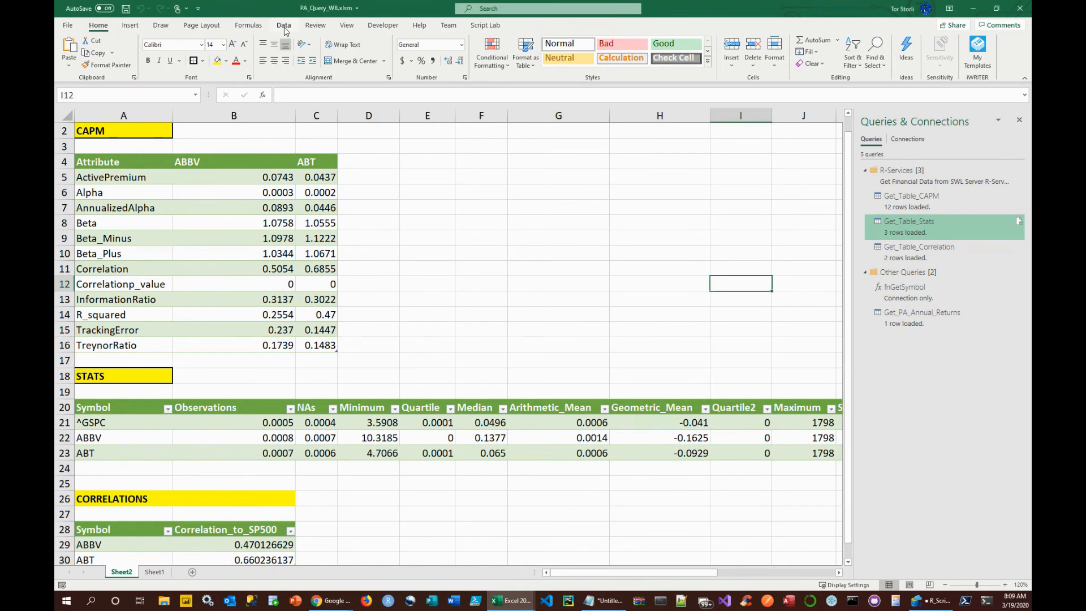
pyautogui.click(284, 28)
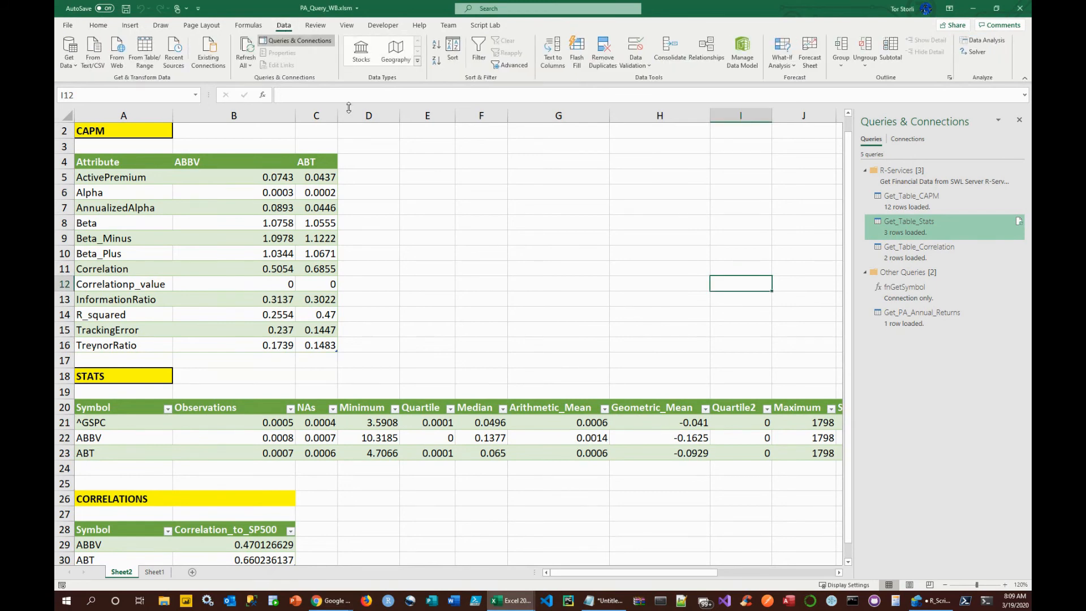
pyautogui.click(78, 66)
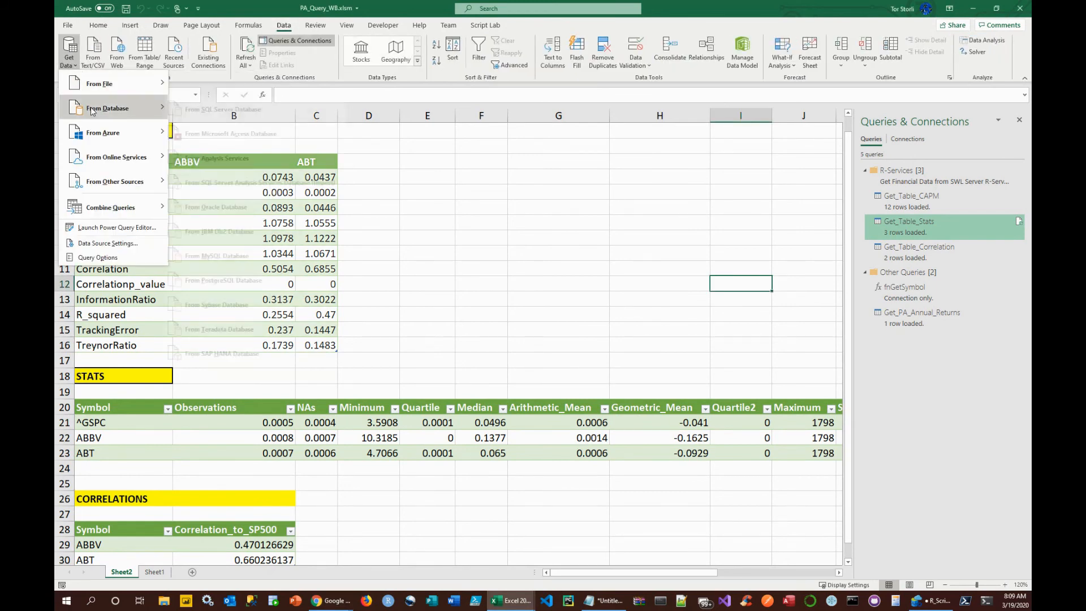
pyautogui.moveTo(93, 109)
pyautogui.click(563, 196)
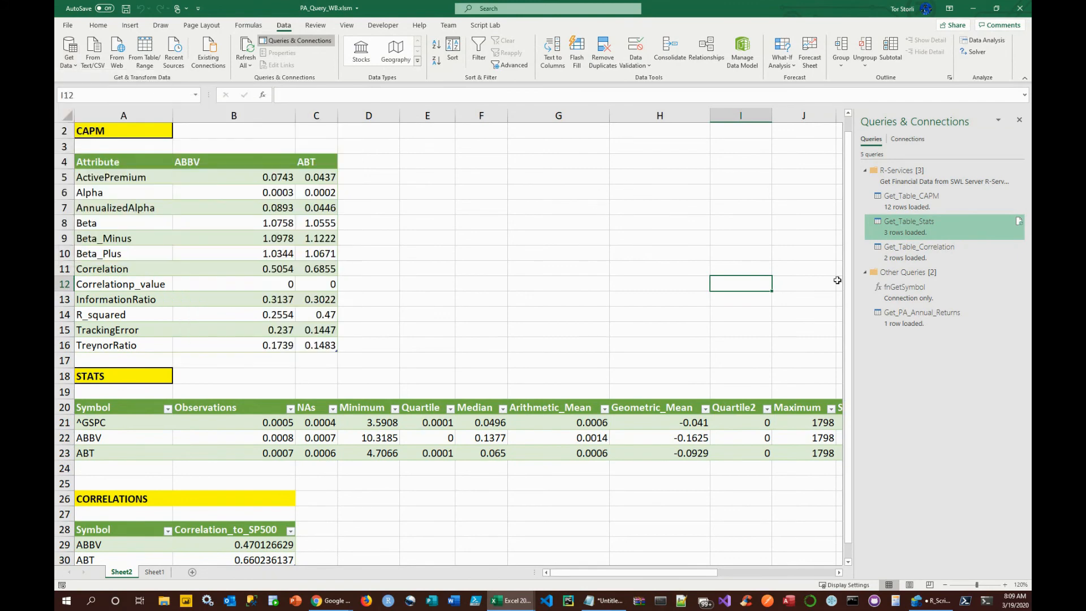
# Edit the Get_Table_Stats query in Power Query and show its code in the Advanced Editor.
pyautogui.moveTo(916, 229)
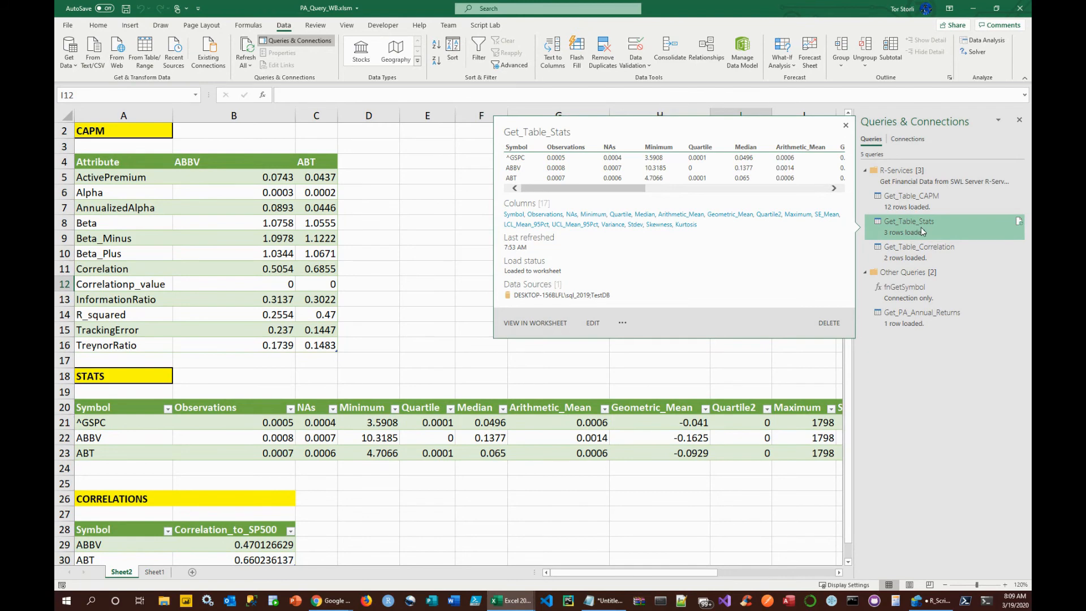
pyautogui.click(594, 328)
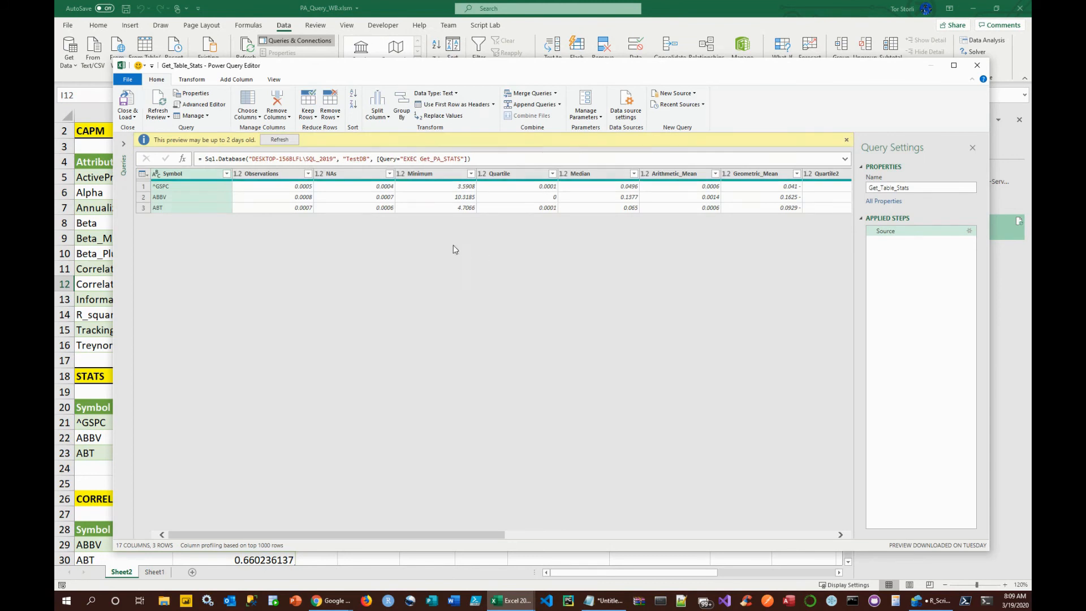
pyautogui.click(273, 81)
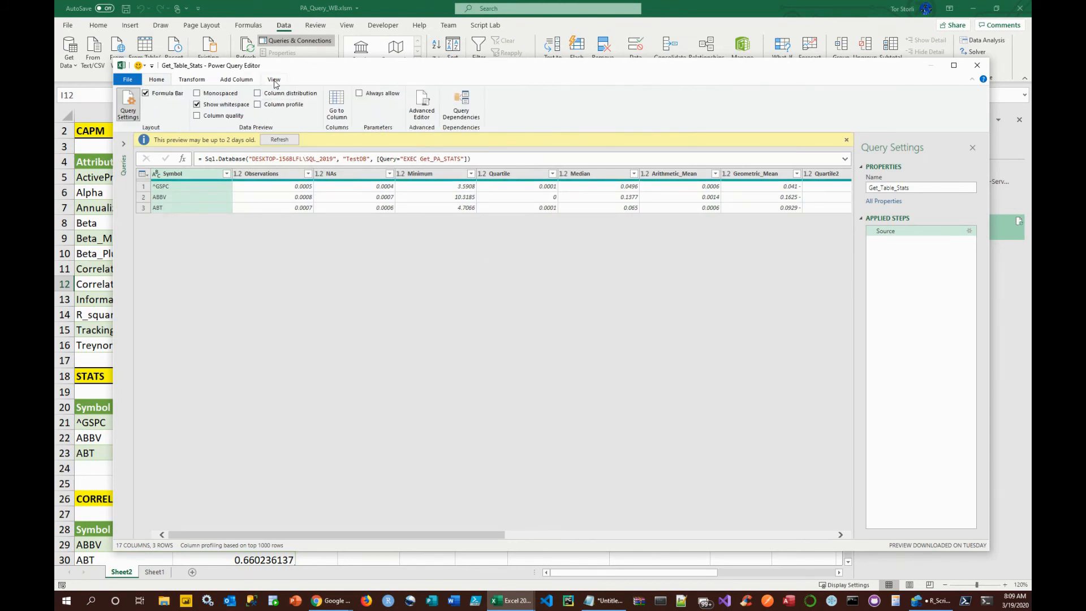
pyautogui.click(426, 104)
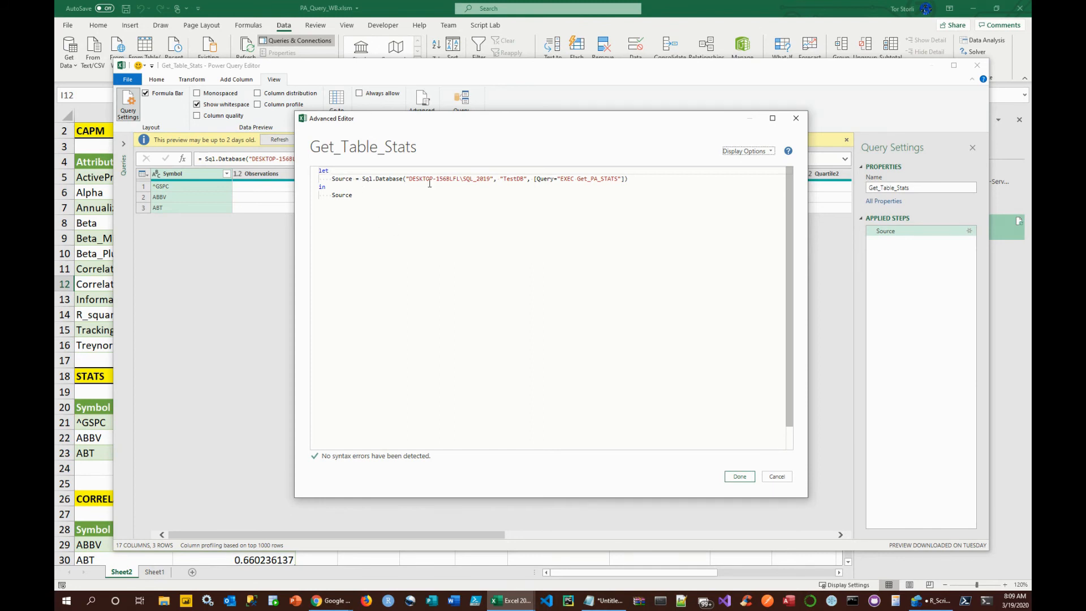
# Copy the entire Get_Table_Stats code, cancel the Advanced Editor and close the Power Query Editor.
pyautogui.moveTo(627, 180); pyautogui.dragTo(434, 180)
pyautogui.click(440, 226)
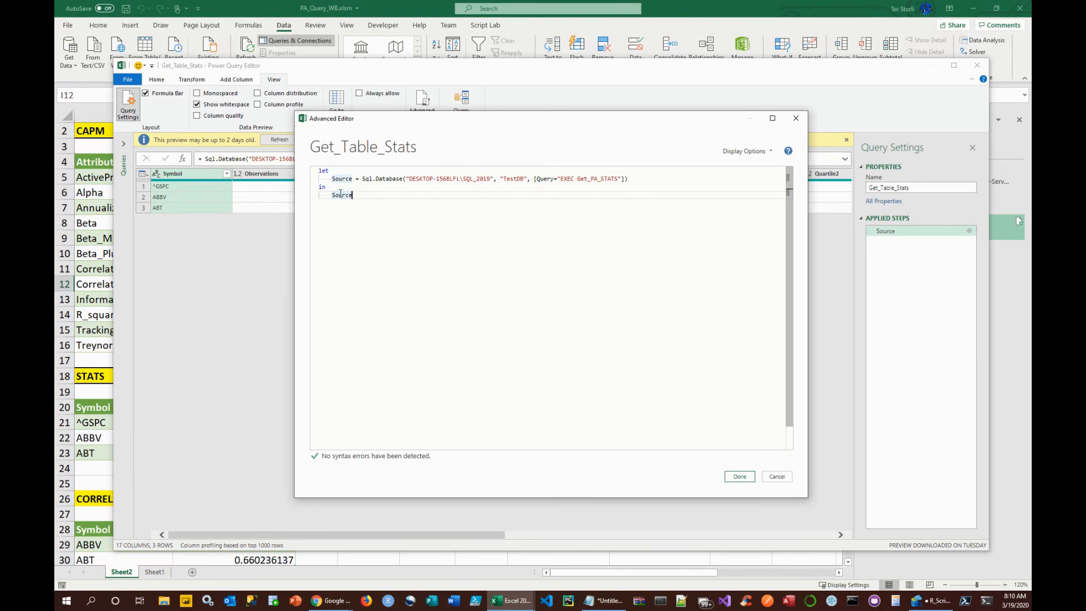
pyautogui.hotkey('ctrl', 'a')
pyautogui.hotkey('ctrl', 'c')
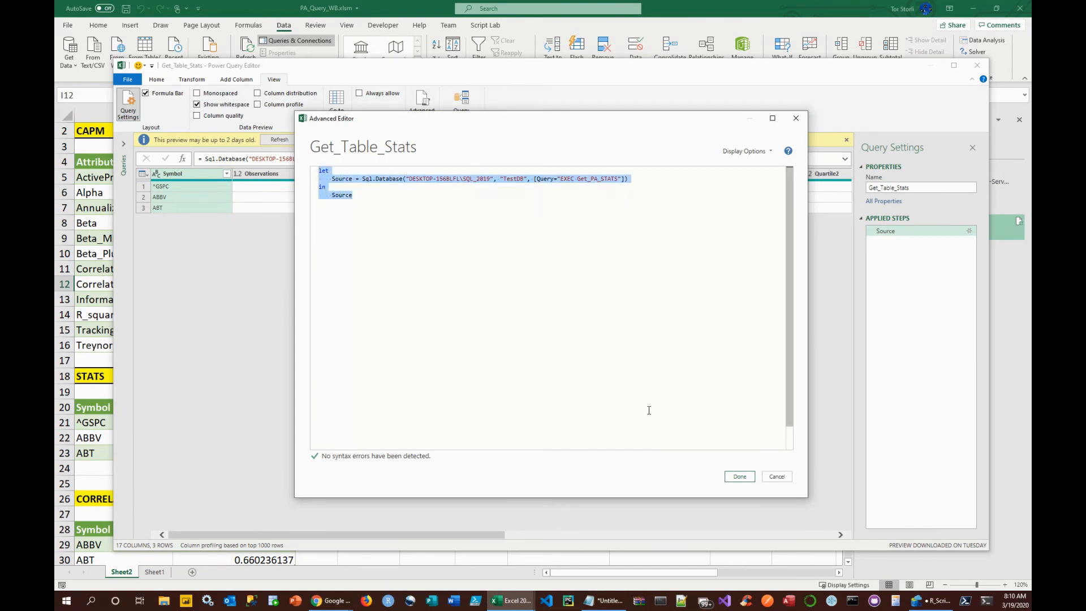
pyautogui.click(776, 476)
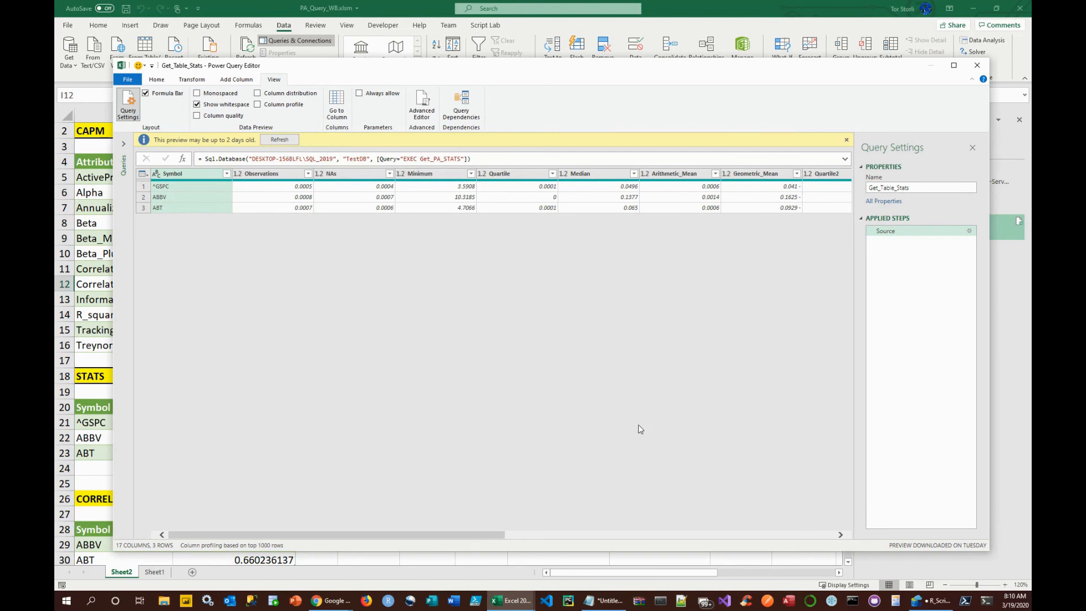
pyautogui.click(981, 67)
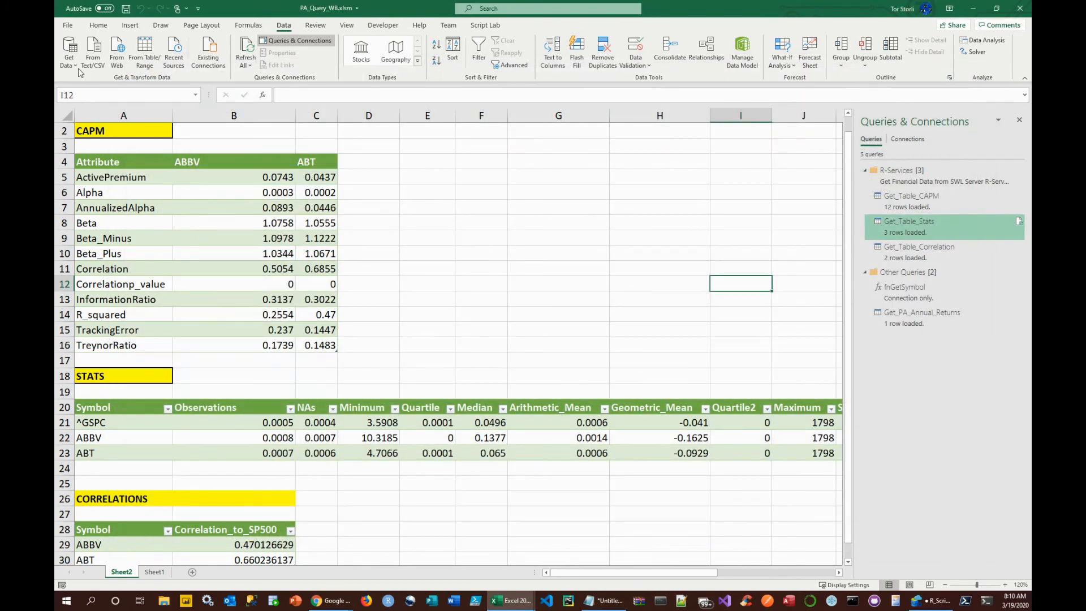
# Create a blank query from other sources and show its code in the Advanced Editor.
pyautogui.click(74, 62)
pyautogui.moveTo(117, 185)
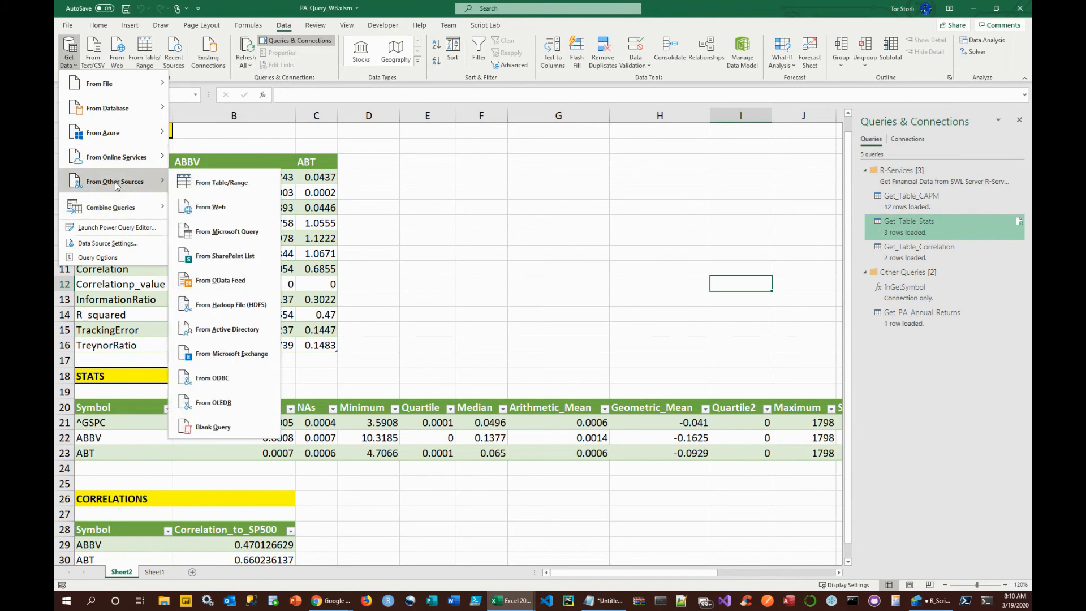
pyautogui.click(226, 431)
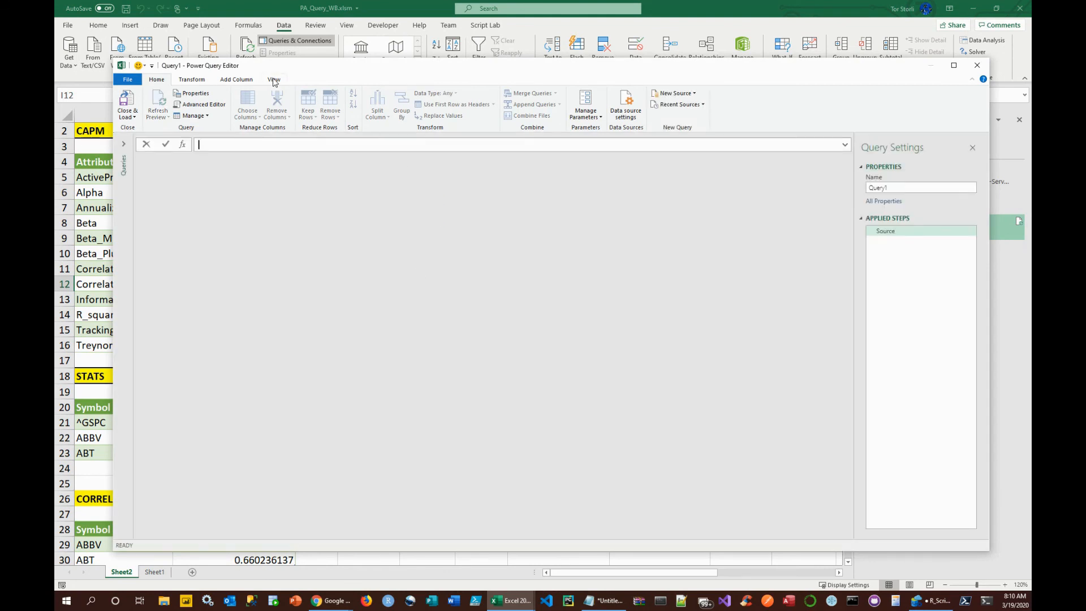
pyautogui.click(274, 80)
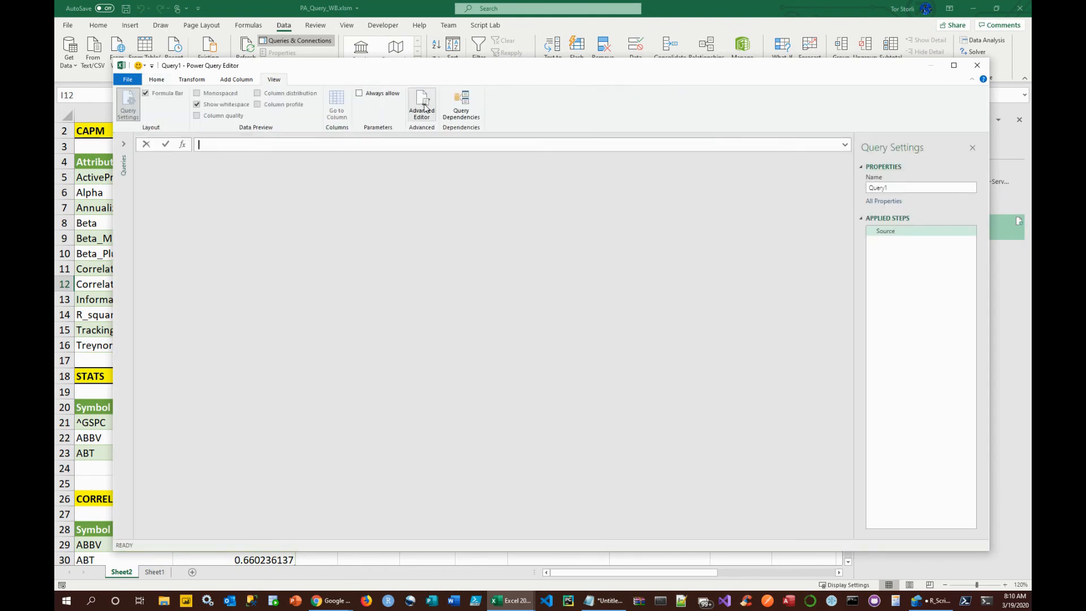
pyautogui.click(422, 105)
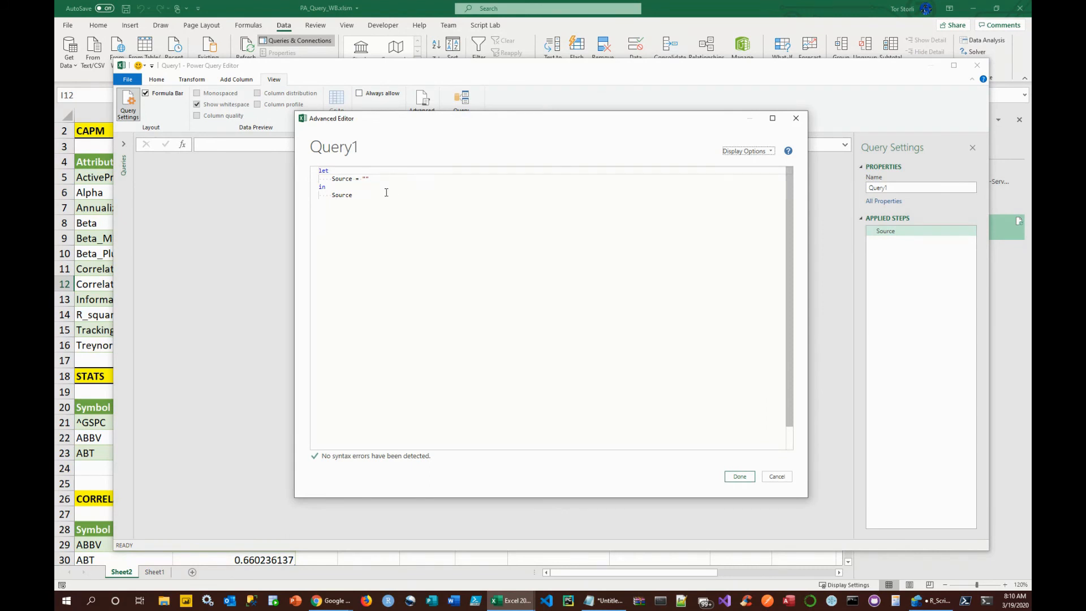
# Replace the blank query's code with the copied Sql.Database code running EXEC Get_PA_STATS and accept it.
pyautogui.hotkey('ctrl', 'a')
pyautogui.hotkey('ctrl', 'v')
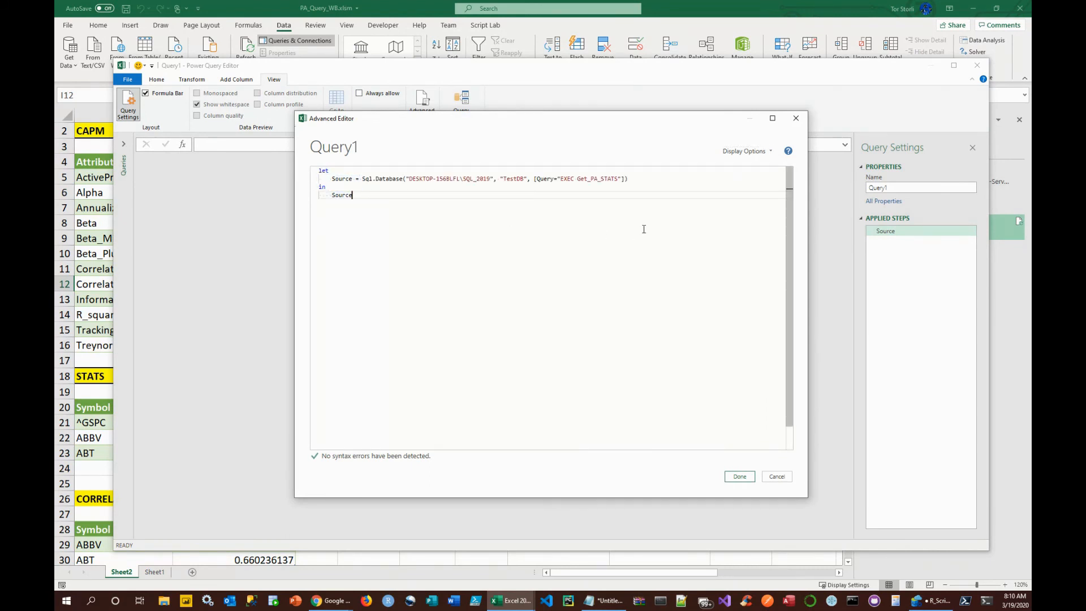
pyautogui.doubleClick(586, 180)
pyautogui.moveTo(409, 179); pyautogui.dragTo(490, 176)
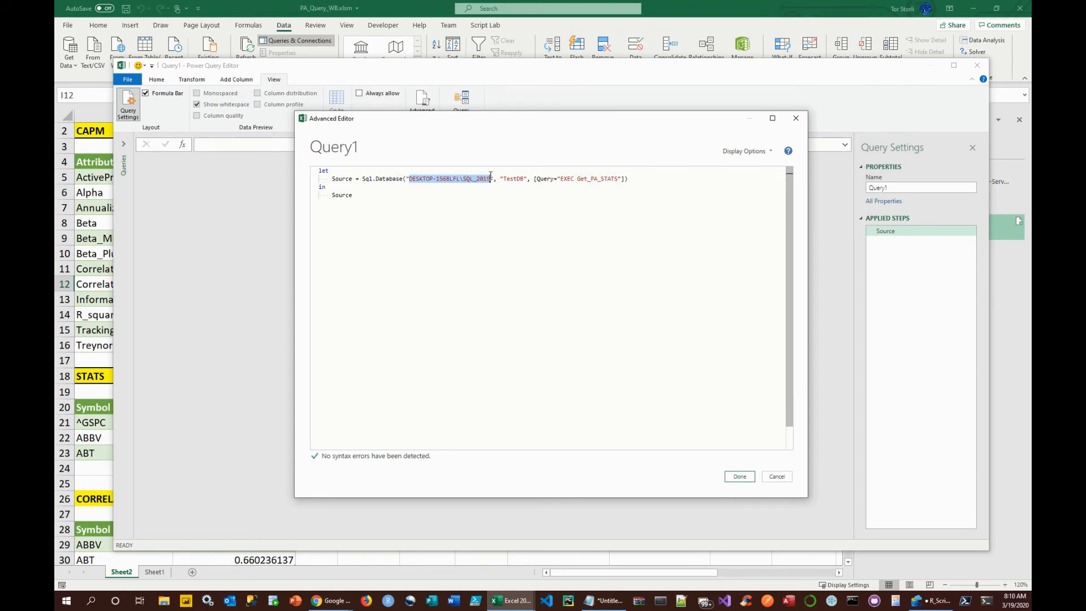
pyautogui.click(573, 192)
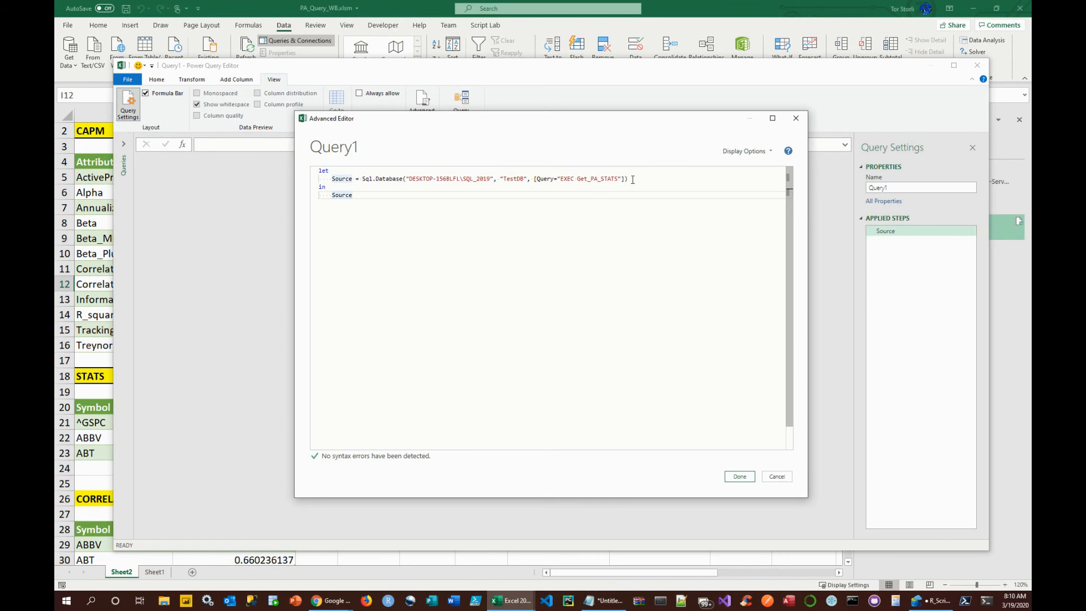
pyautogui.click(737, 477)
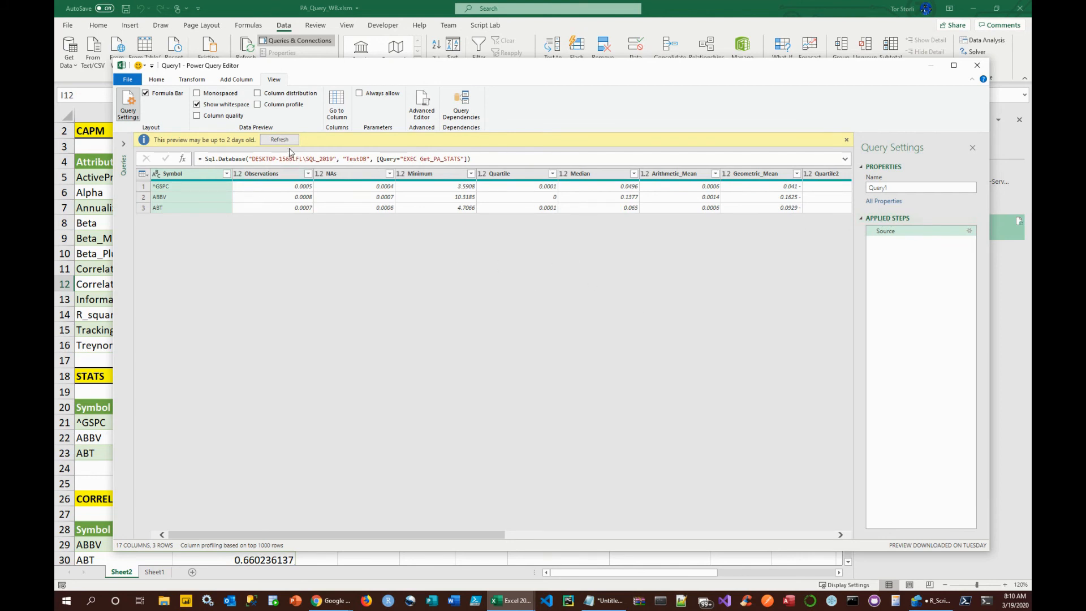
# Close the editor and load the EXEC Get_PA_STATS query as a table in a new worksheet.
pyautogui.click(159, 82)
pyautogui.click(135, 117)
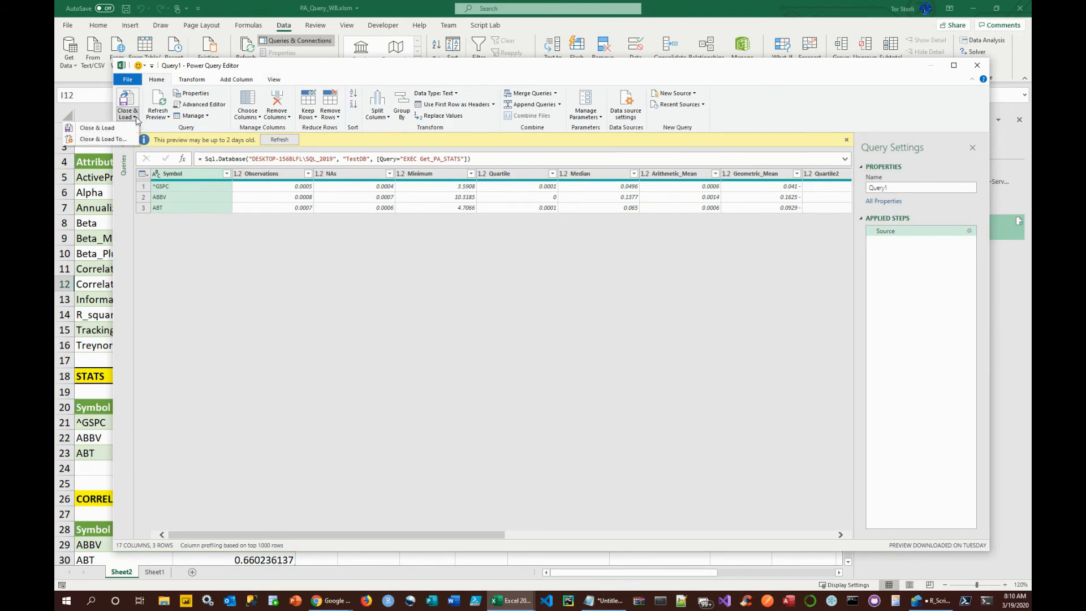
pyautogui.click(100, 140)
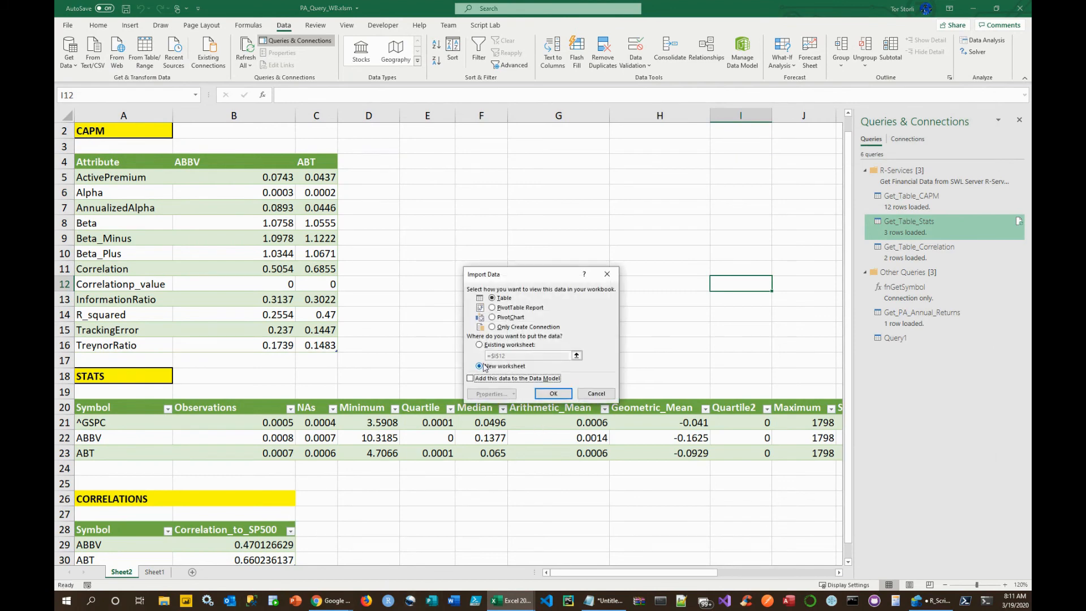
pyautogui.click(553, 393)
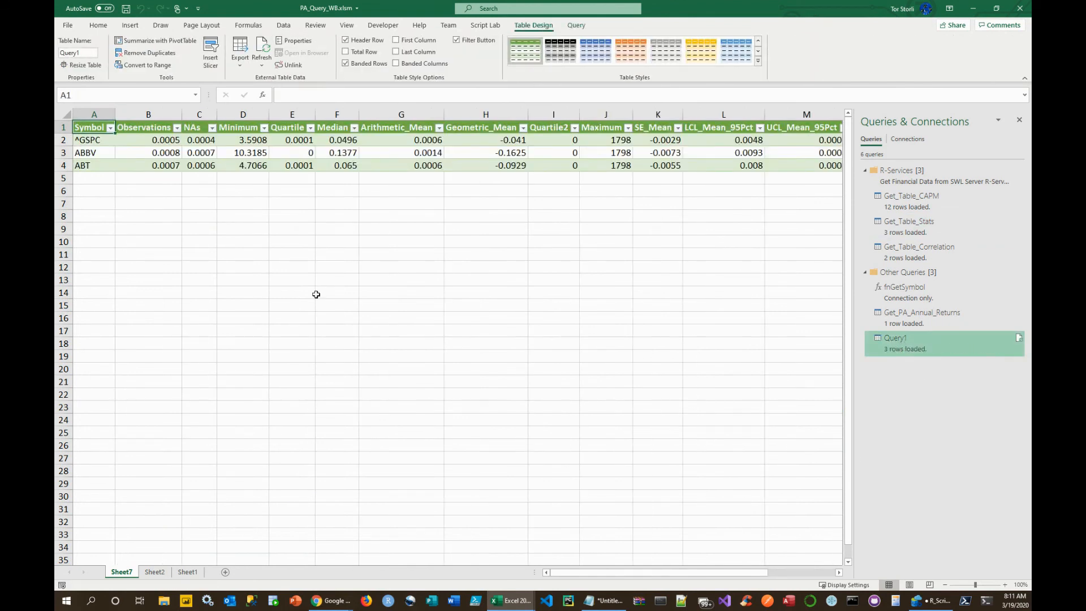
pyautogui.click(476, 366)
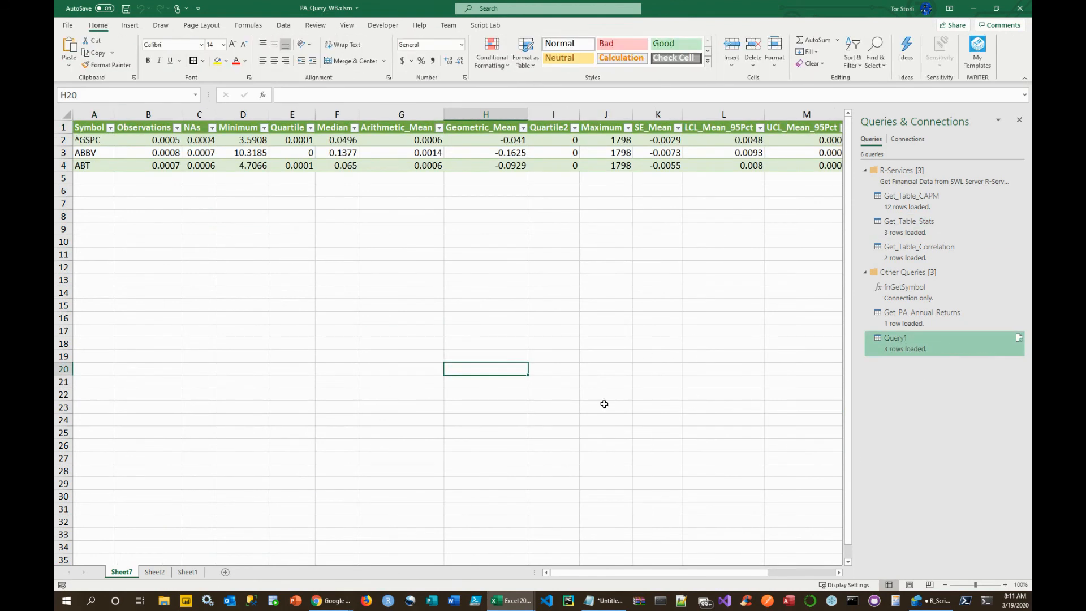
# Delete the Query1 query from the workbook, confirming the deletion.
pyautogui.rightClick(896, 348)
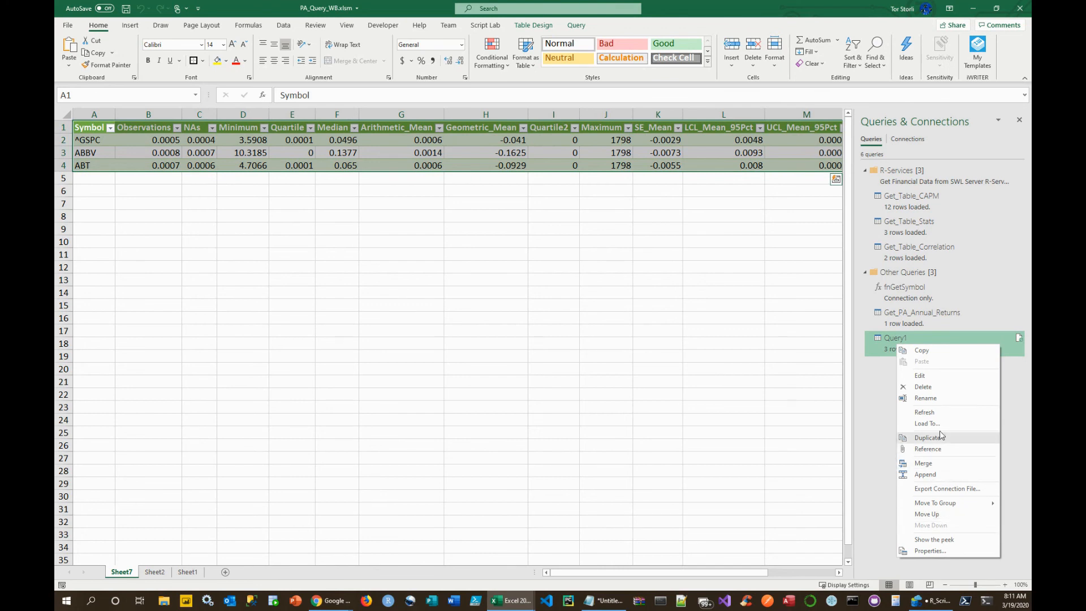
pyautogui.click(923, 387)
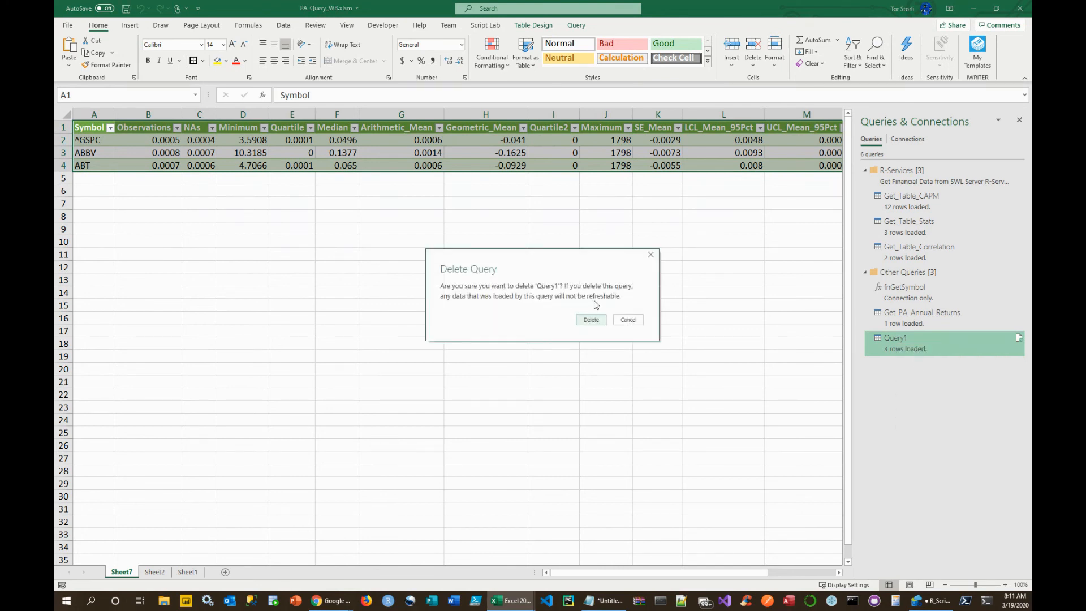
pyautogui.click(591, 320)
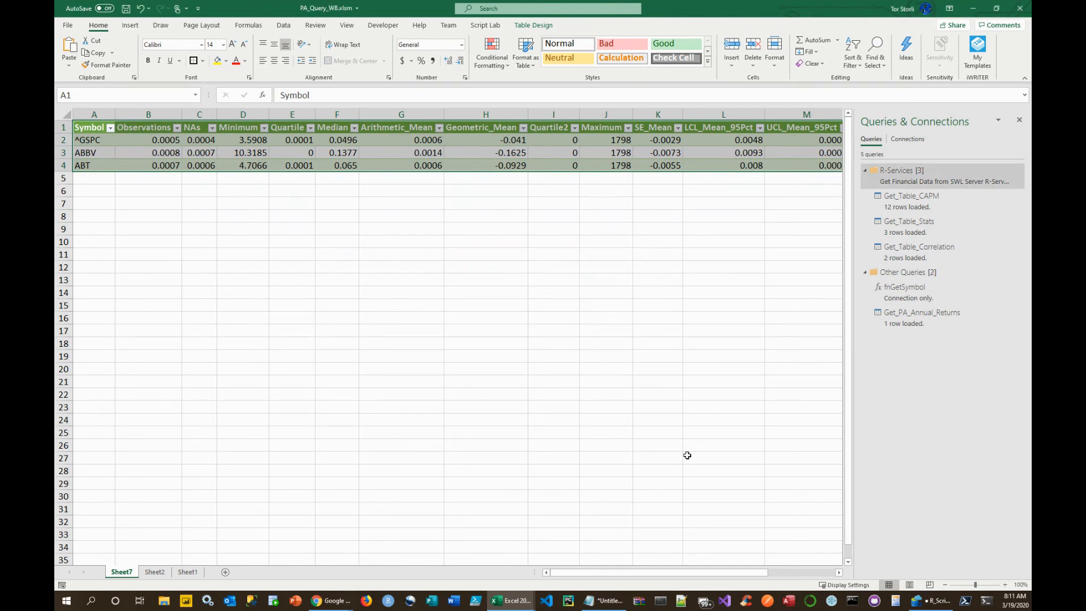
pyautogui.click(686, 422)
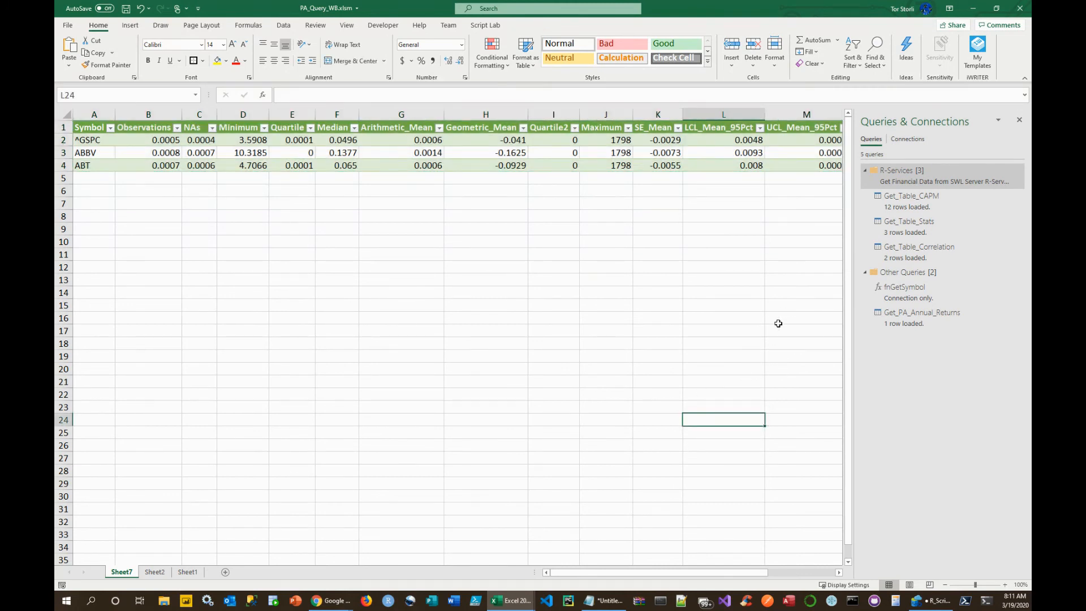
# Go to the Get_Table_CAPM results on Sheet2 and examine the STATS column headings and the CAPM attributes.
pyautogui.click(910, 202)
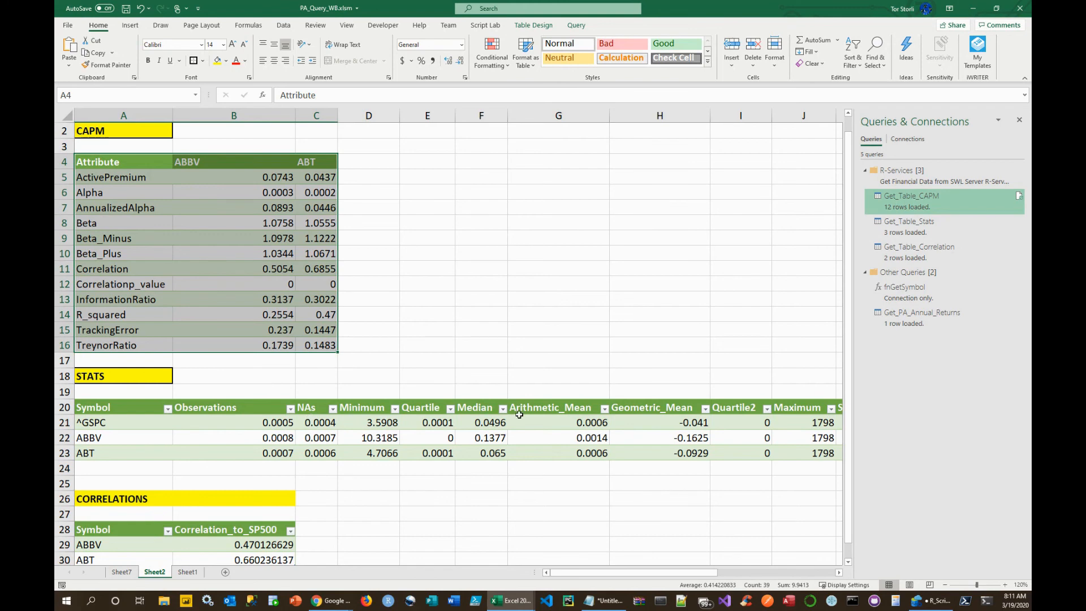
pyautogui.click(604, 403)
pyautogui.click(667, 407)
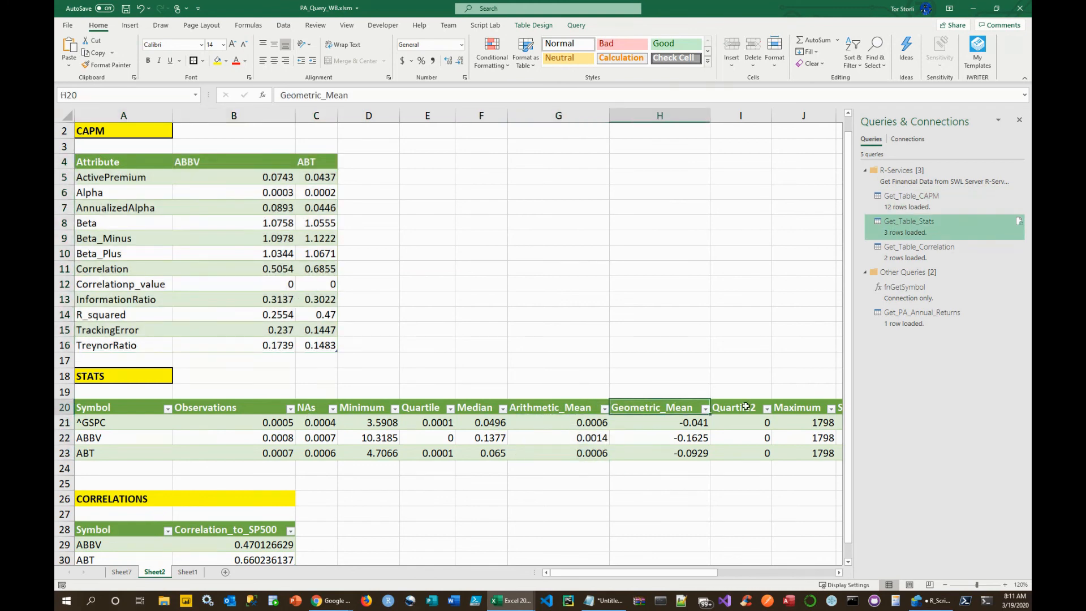
pyautogui.click(745, 406)
pyautogui.click(775, 406)
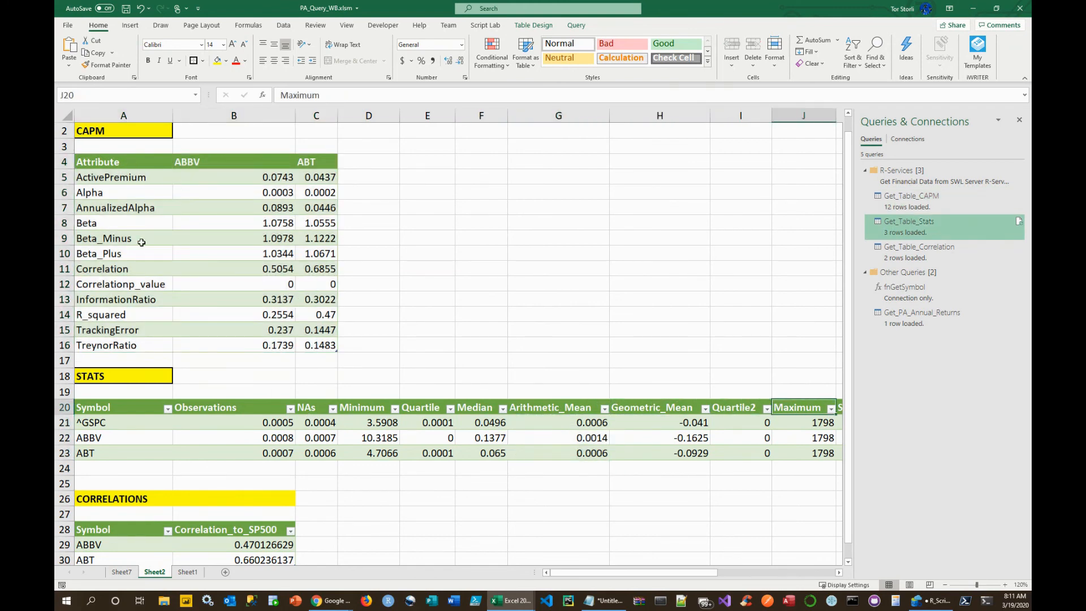
pyautogui.click(138, 282)
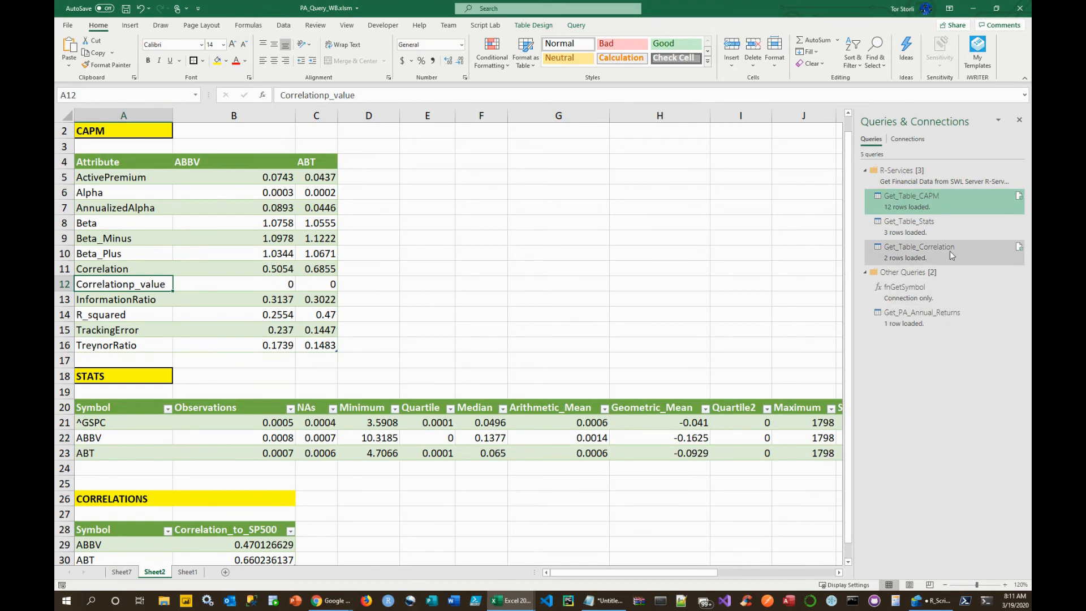
# Open the Get_Table_CAPM query for editing and review its Source and Unpivoted Other Columns steps and the available unpivot options.
pyautogui.rightClick(922, 201)
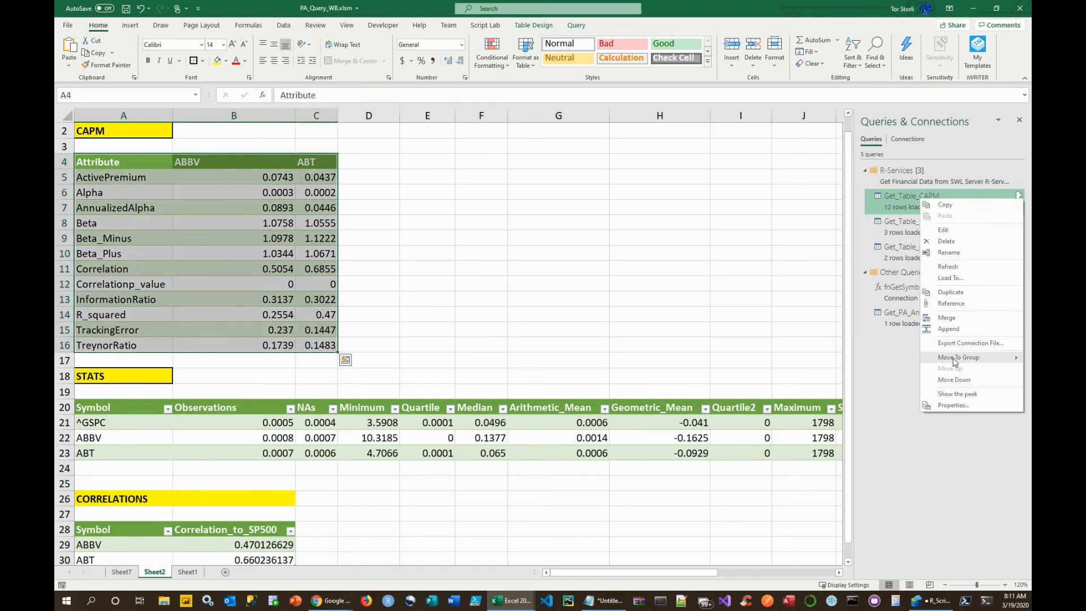
pyautogui.click(944, 230)
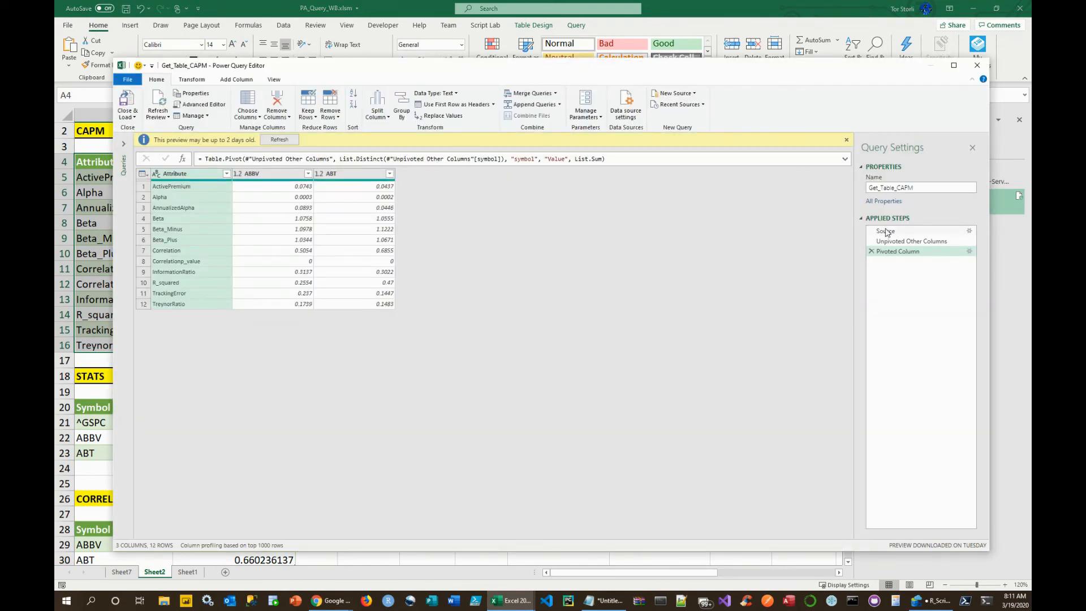
pyautogui.click(886, 232)
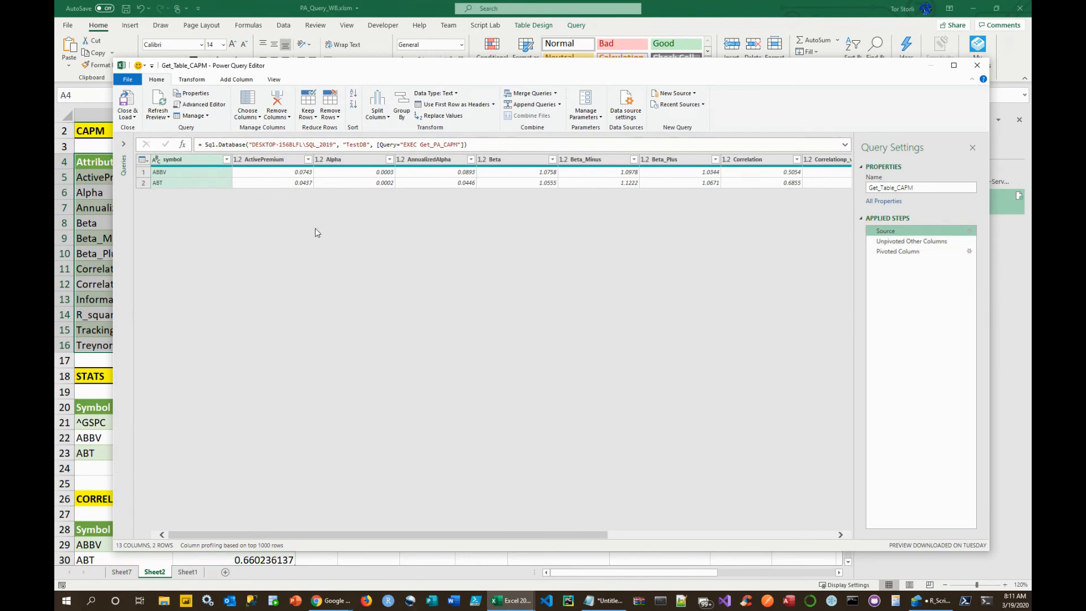
pyautogui.click(931, 242)
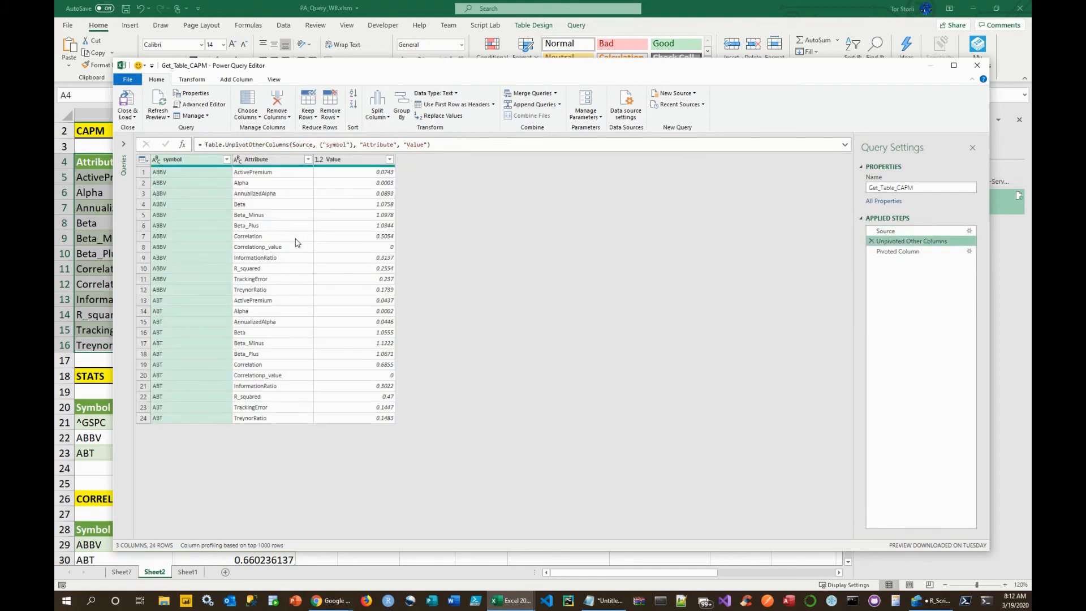
pyautogui.click(189, 81)
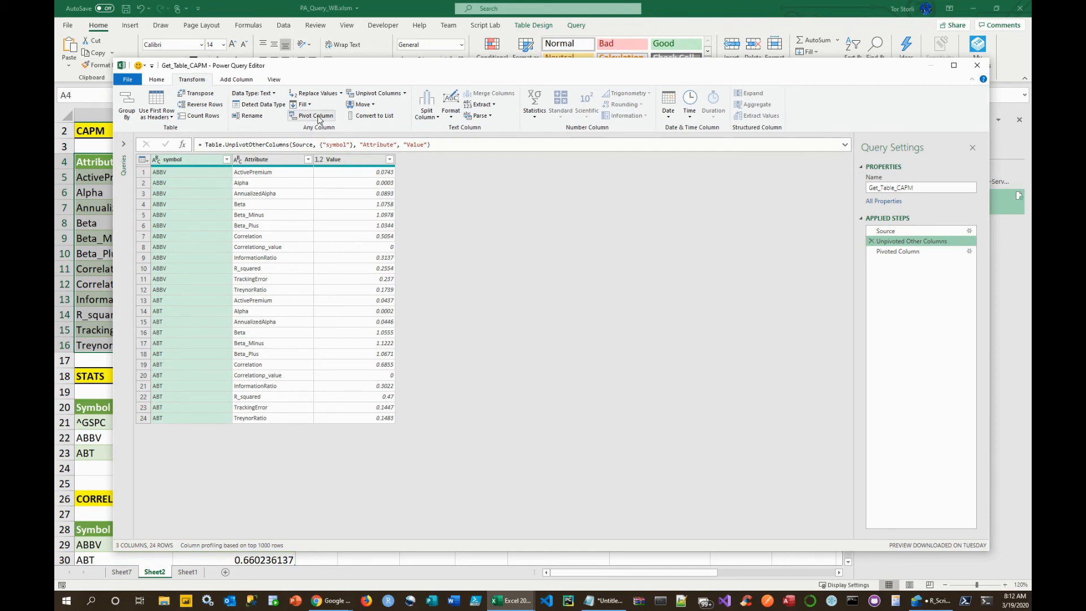
pyautogui.click(404, 94)
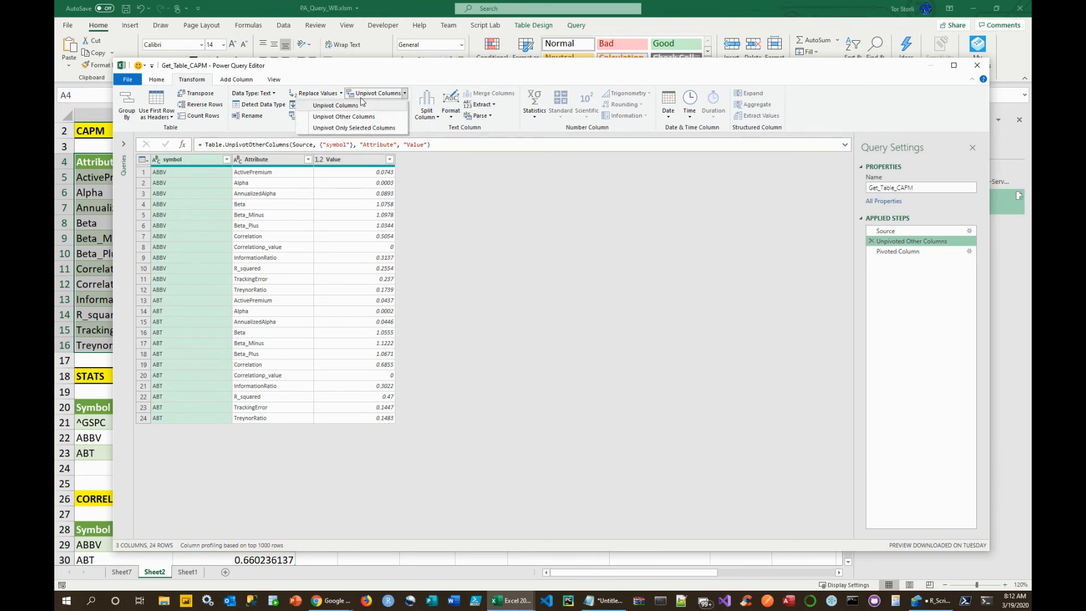
pyautogui.click(357, 75)
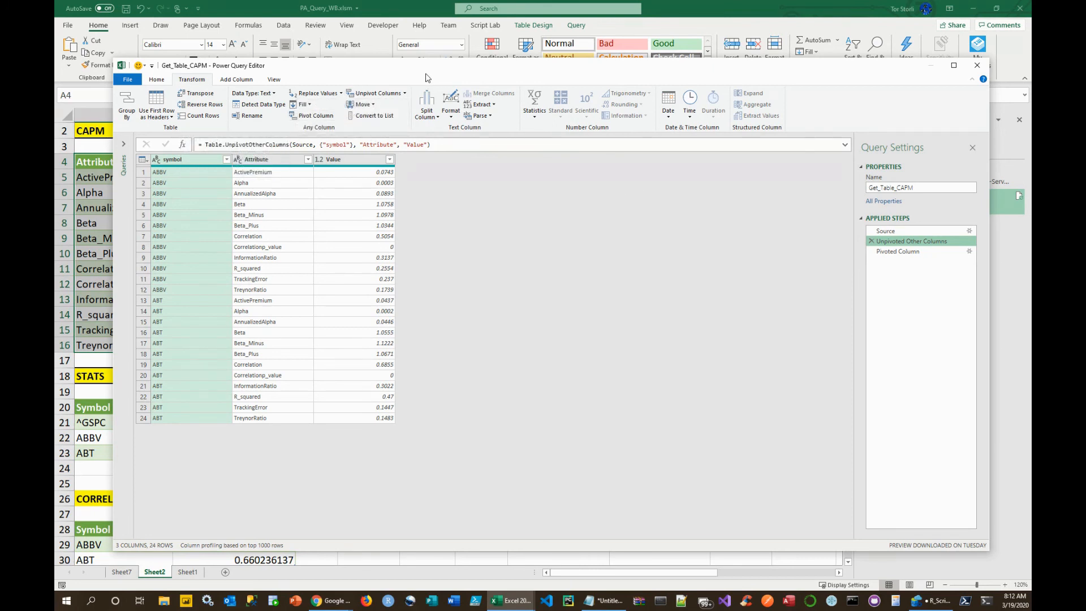
# Examine the Get_Table_CAPM code in the Advanced Editor, including the Source reference in the unpivot line, and cancel without changes.
pyautogui.click(274, 79)
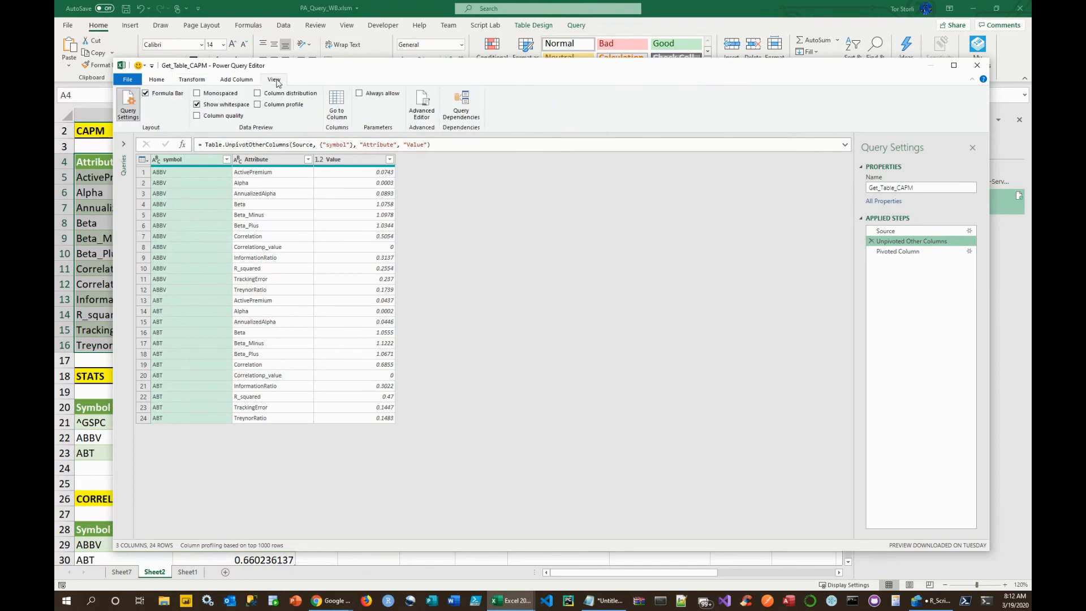
pyautogui.click(422, 105)
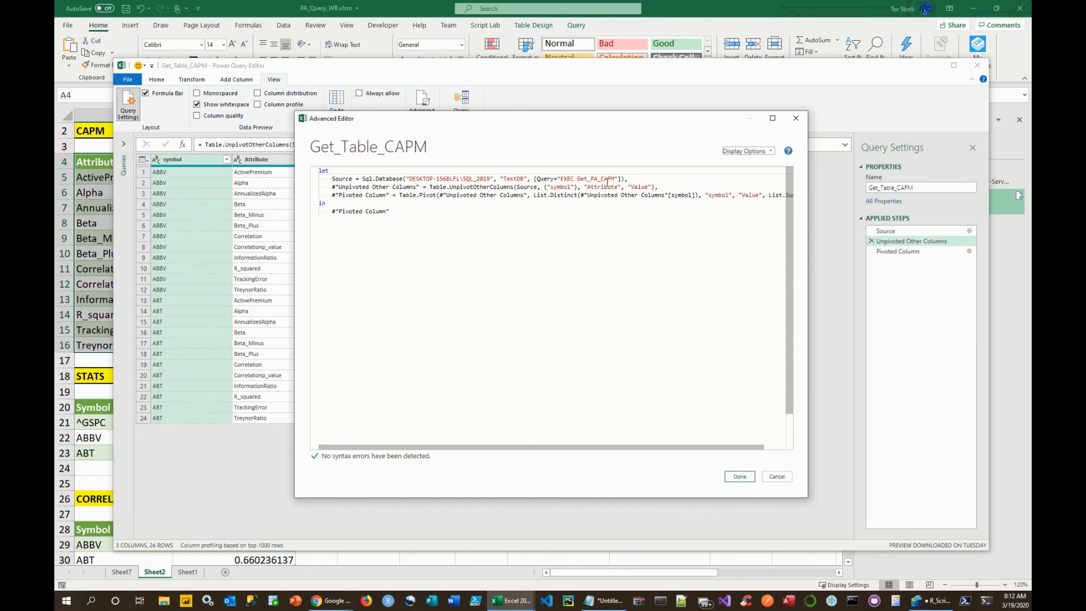
pyautogui.doubleClick(524, 187)
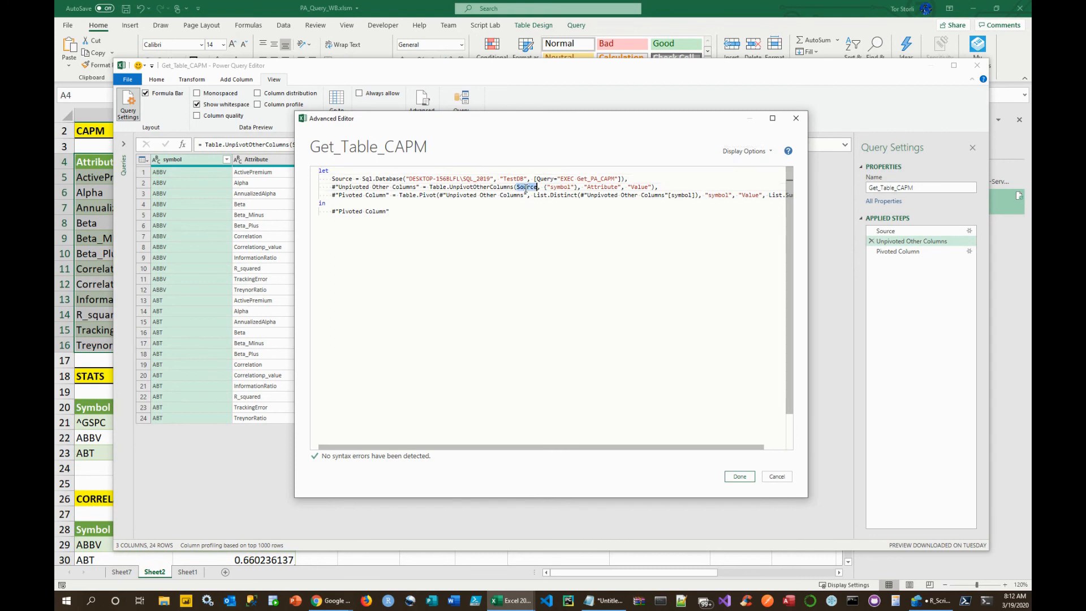
pyautogui.click(537, 249)
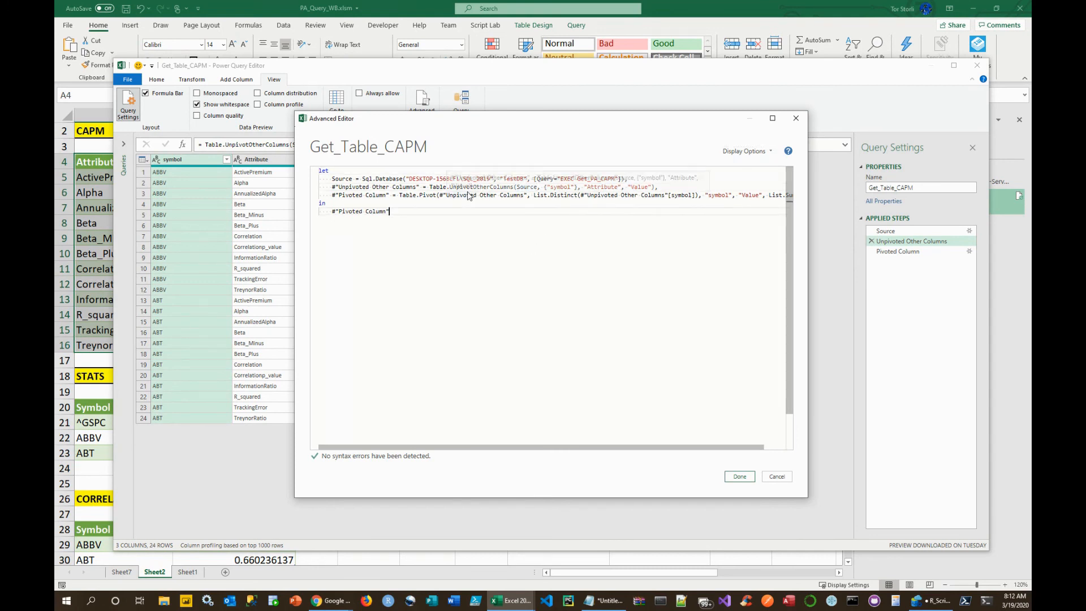
pyautogui.click(778, 477)
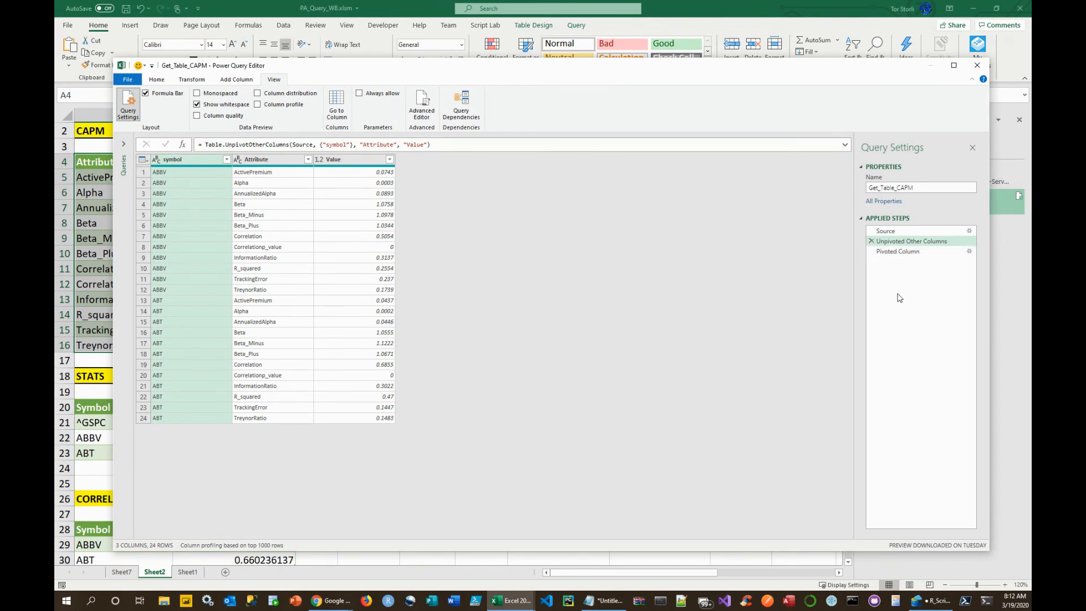
# Delete the Pivoted Column and Unpivoted Other Columns steps from the Get_Table_CAPM query, keeping only Source.
pyautogui.click(911, 253)
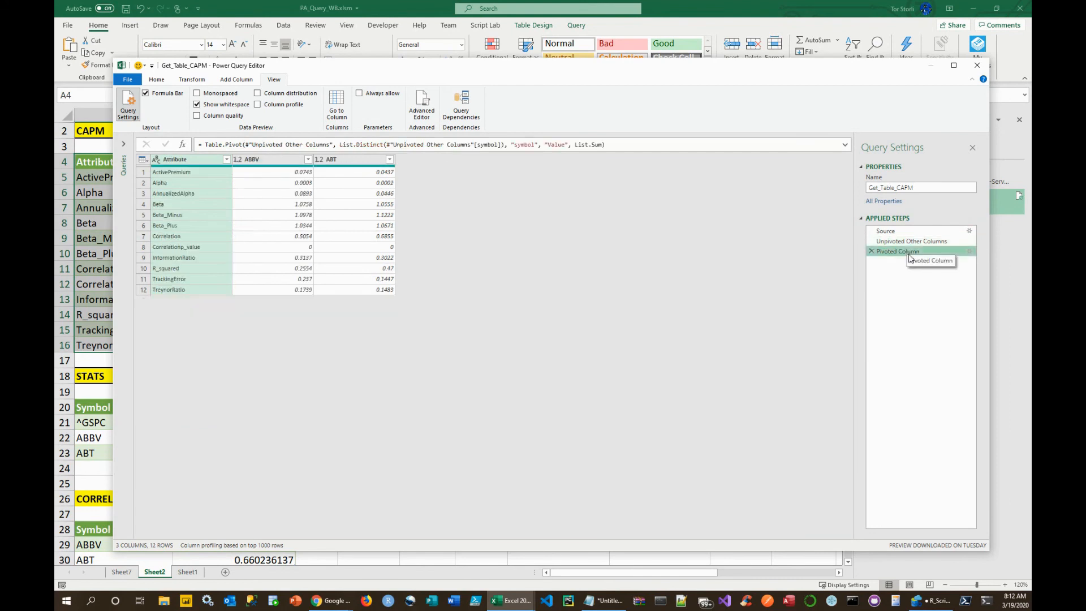
pyautogui.press('Delete')
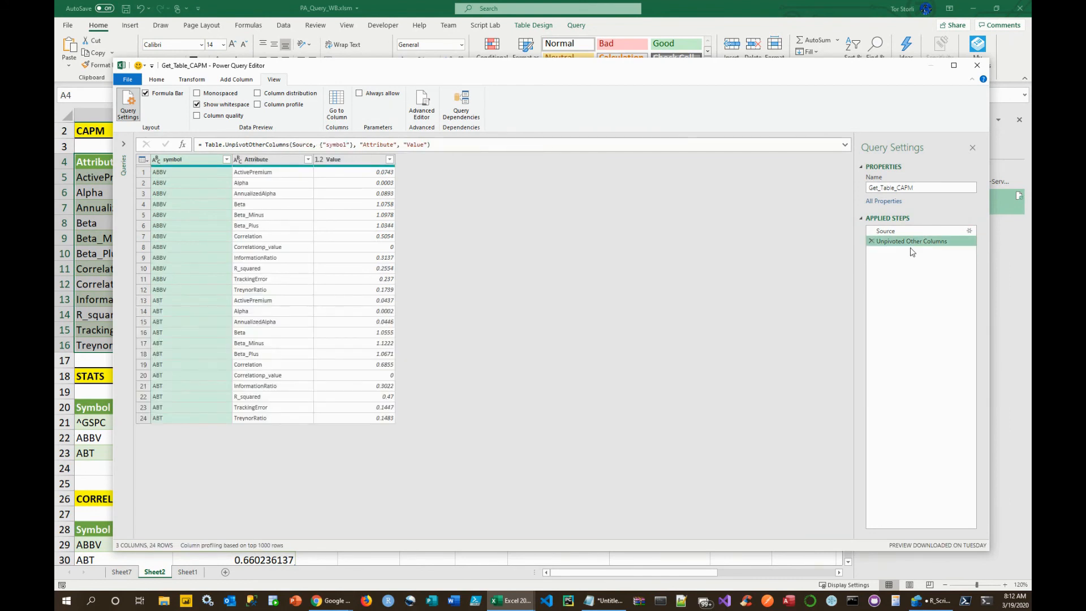
pyautogui.press('Delete')
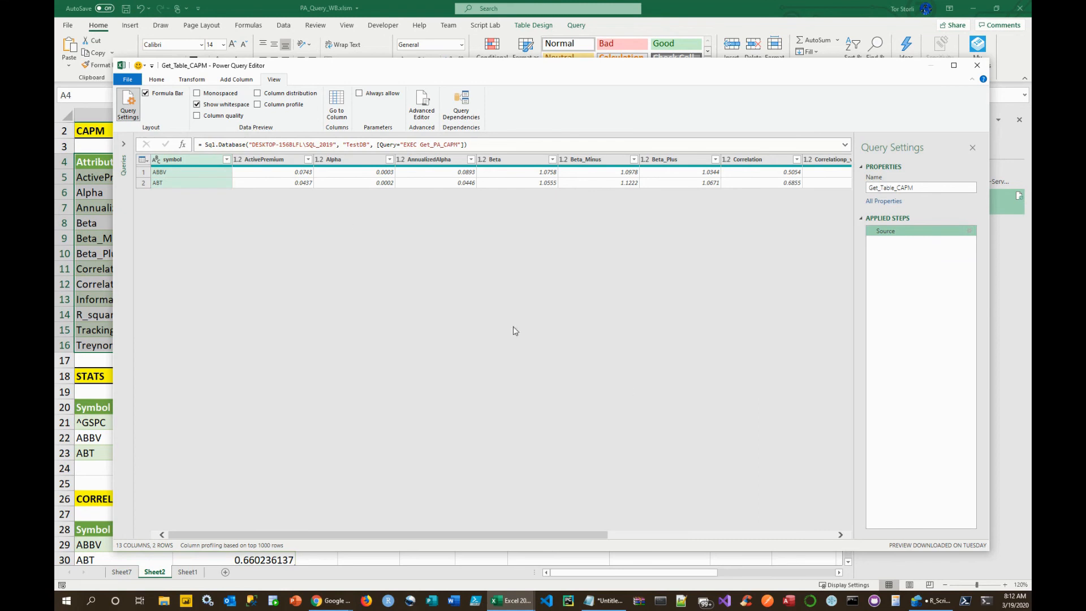
# Unpivot all columns other than symbol in the Get_Table_CAPM query.
pyautogui.click(191, 79)
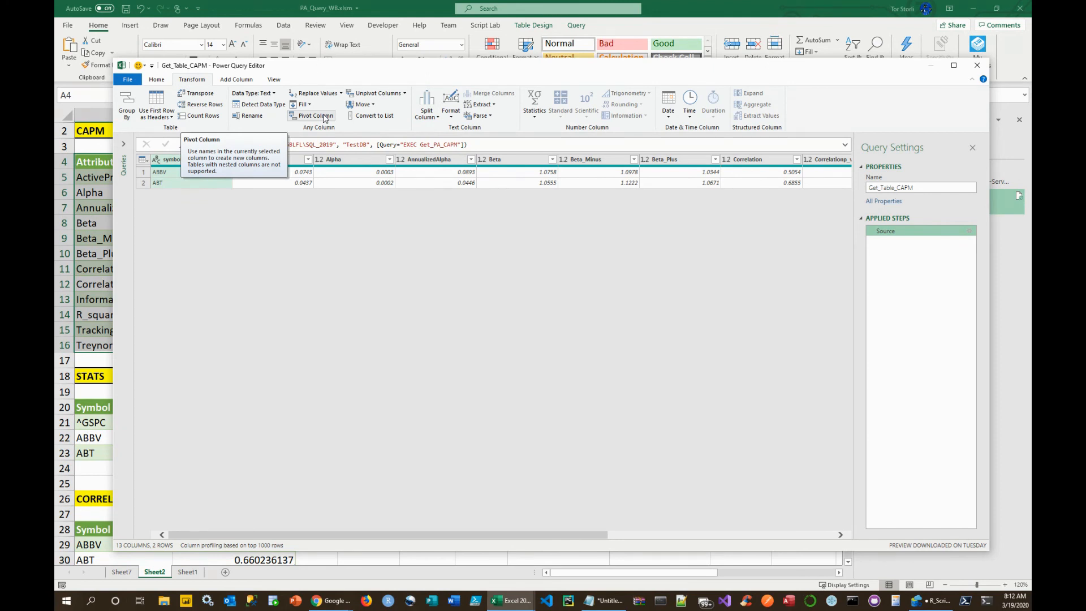
pyautogui.click(405, 93)
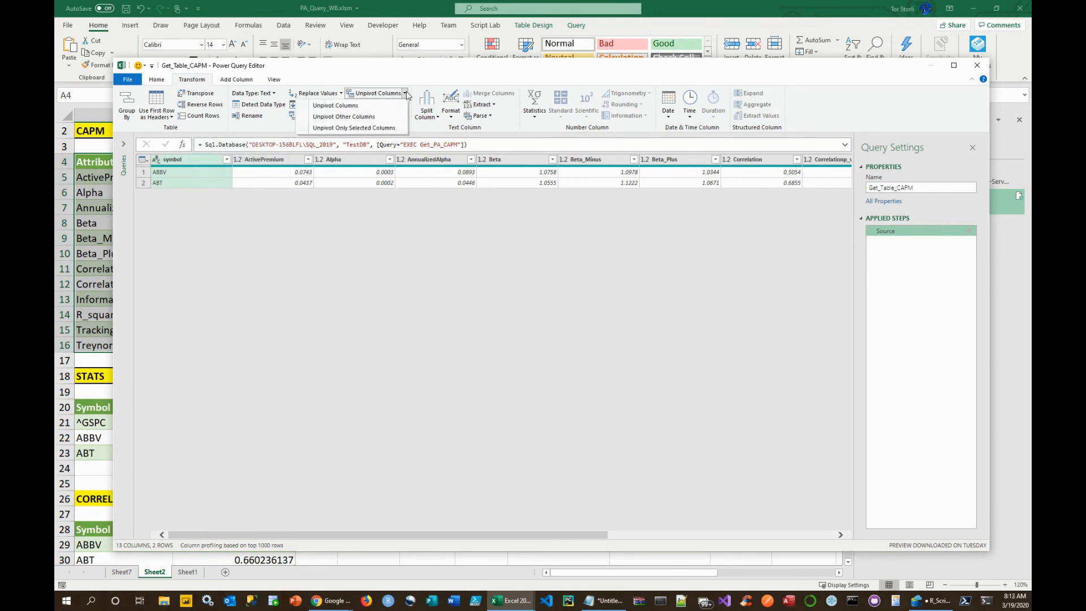
pyautogui.click(375, 117)
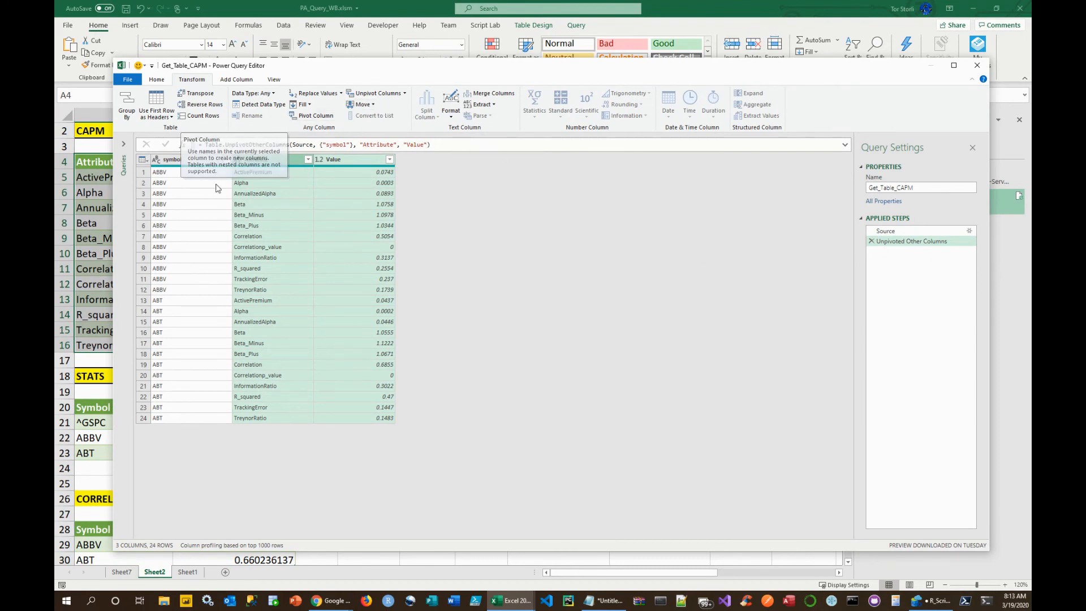
# Pivot the symbol column of the Get_Table_CAPM query, using Value as the values column.
pyautogui.click(192, 204)
pyautogui.click(191, 163)
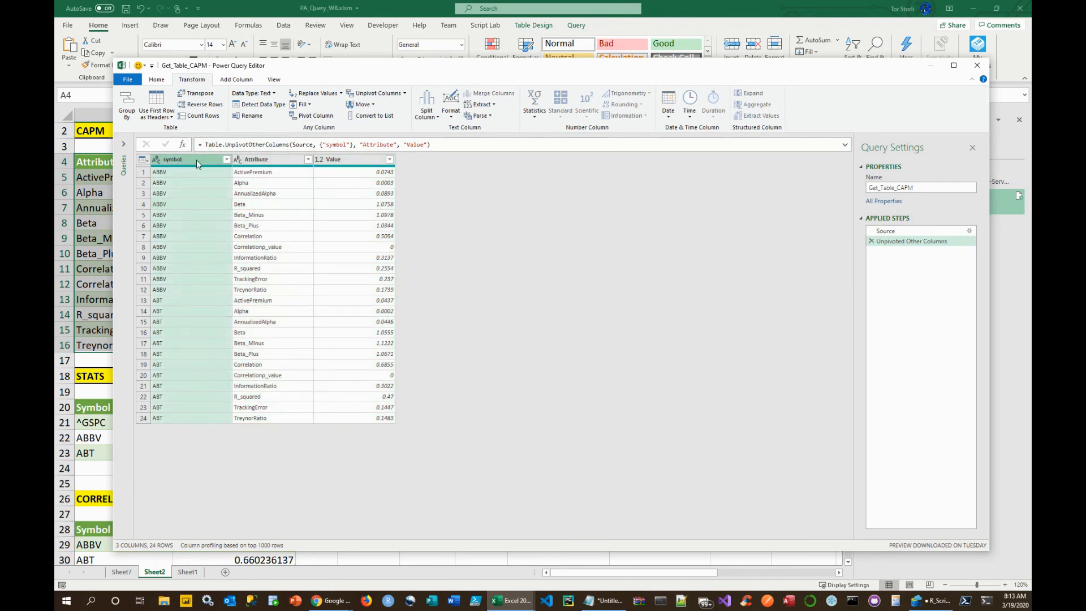
pyautogui.click(313, 116)
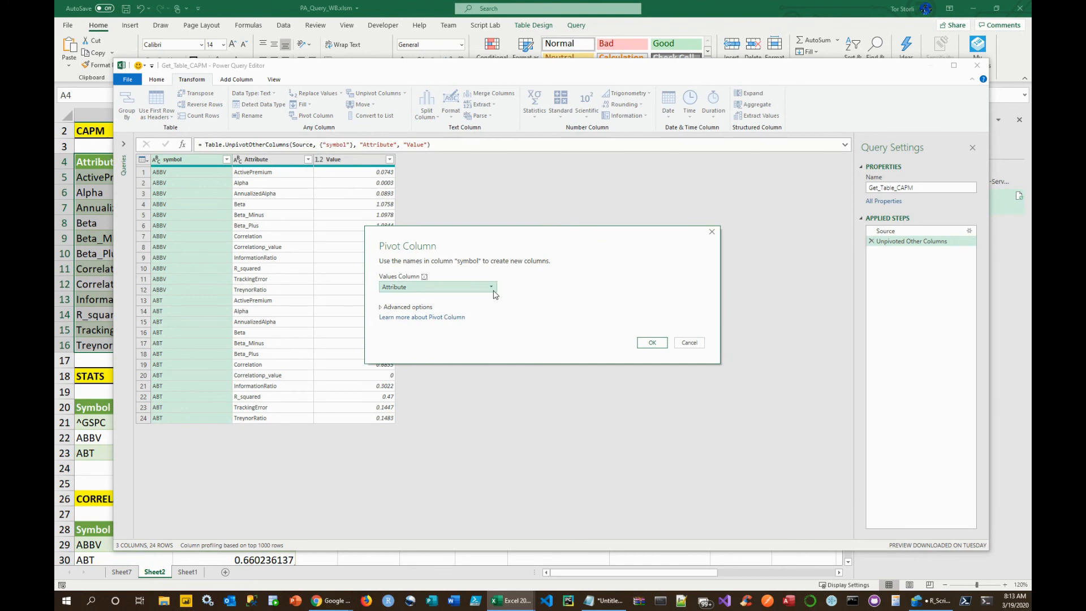
pyautogui.click(493, 289)
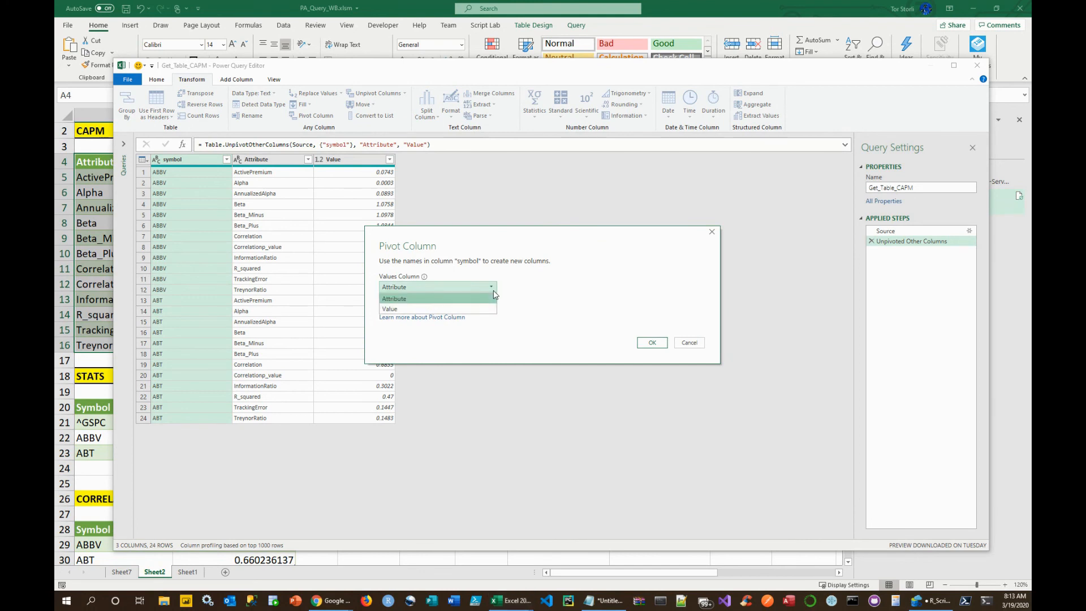
pyautogui.click(437, 308)
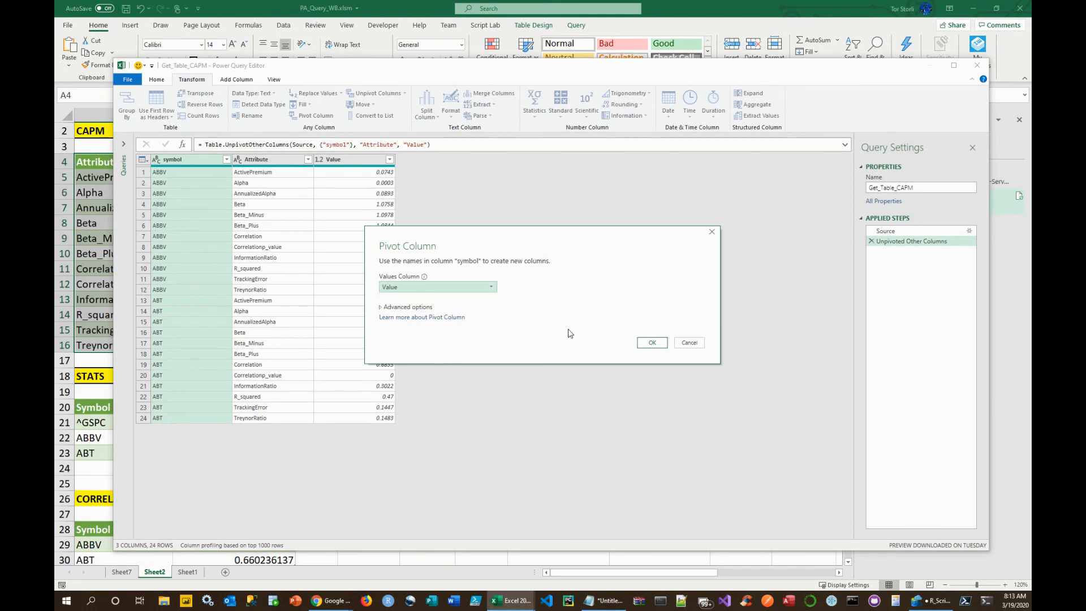
pyautogui.click(651, 343)
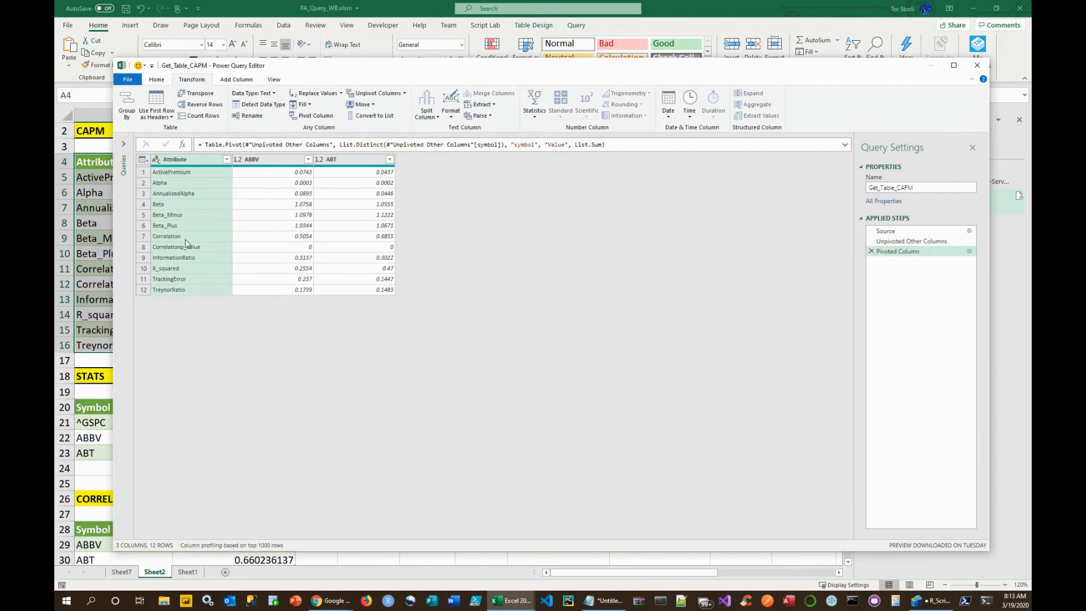
# Review the Get_Table_CAPM, Get_Table_Stats and Get_Table_Correlation result tables on Sheet2, and open the annual returns sheet, Sheet1.
pyautogui.moveTo(328, 66); pyautogui.dragTo(307, 125)
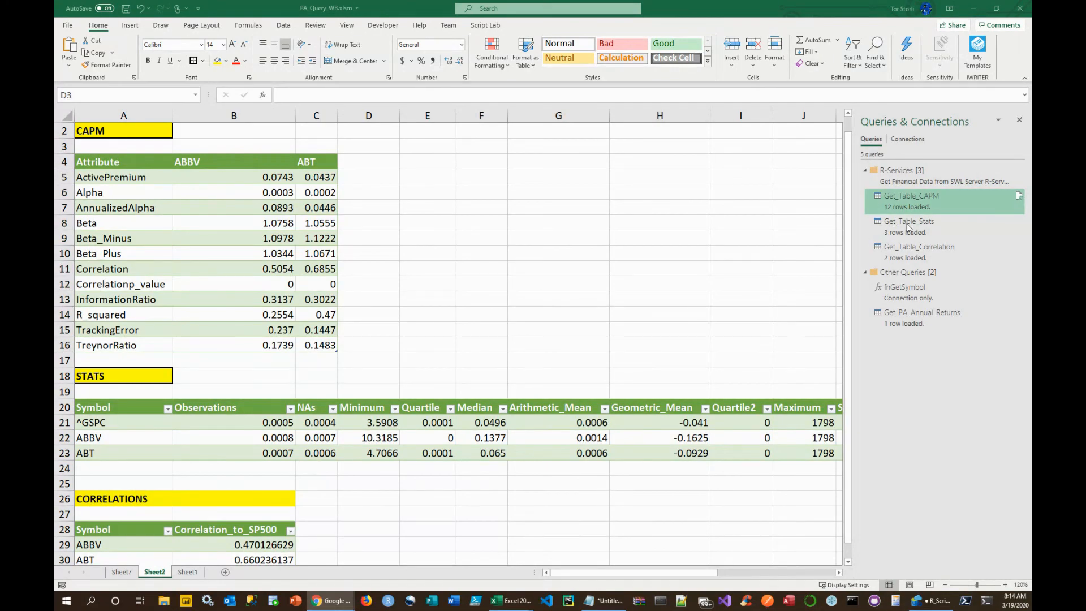
pyautogui.click(901, 252)
pyautogui.click(907, 226)
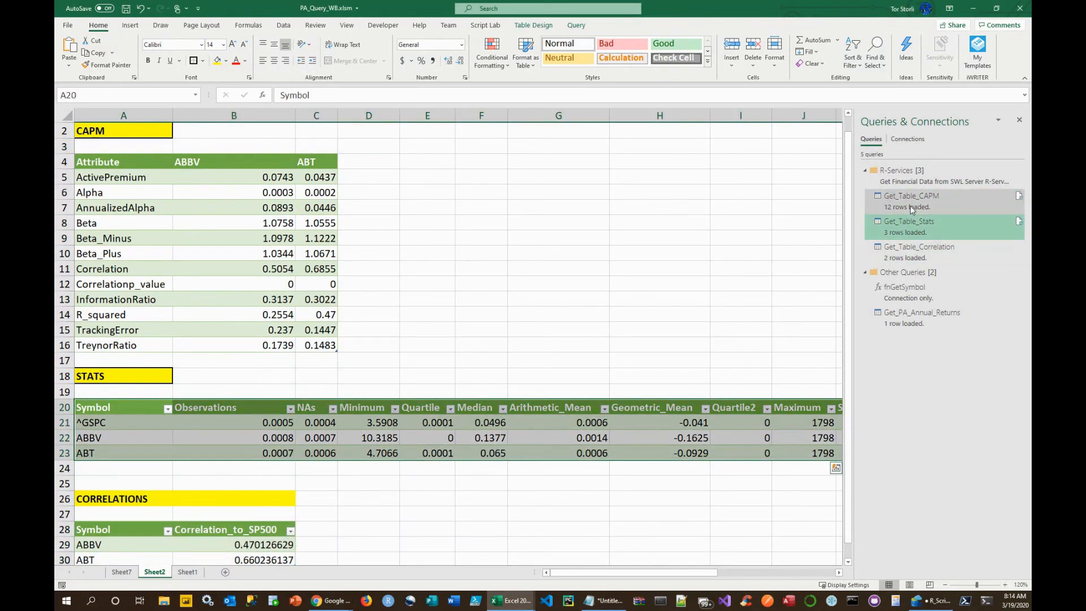
pyautogui.click(911, 207)
pyautogui.click(905, 229)
pyautogui.click(898, 250)
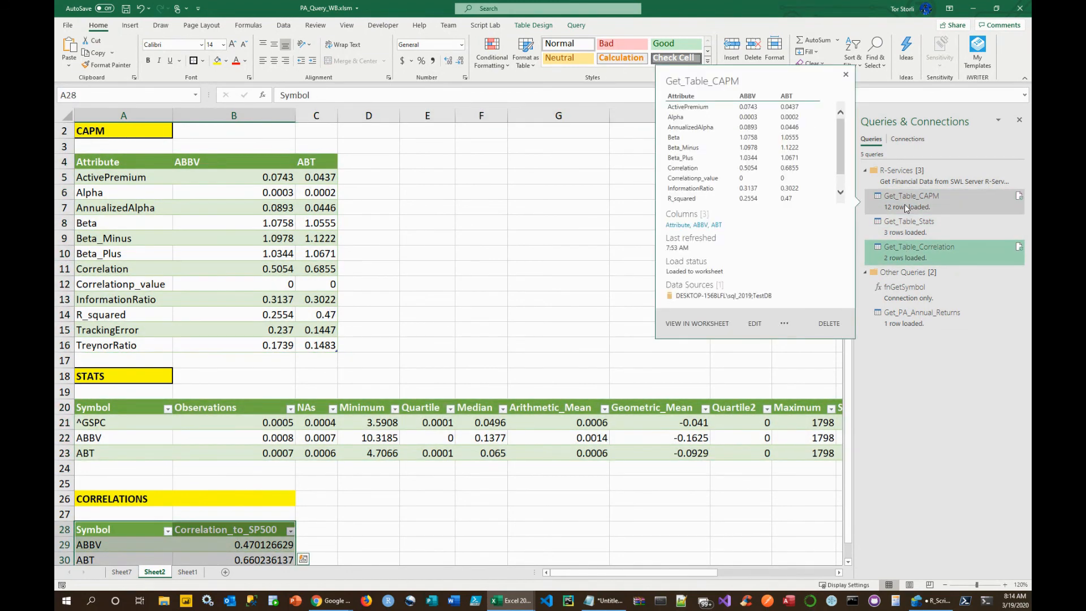
pyautogui.moveTo(911, 253)
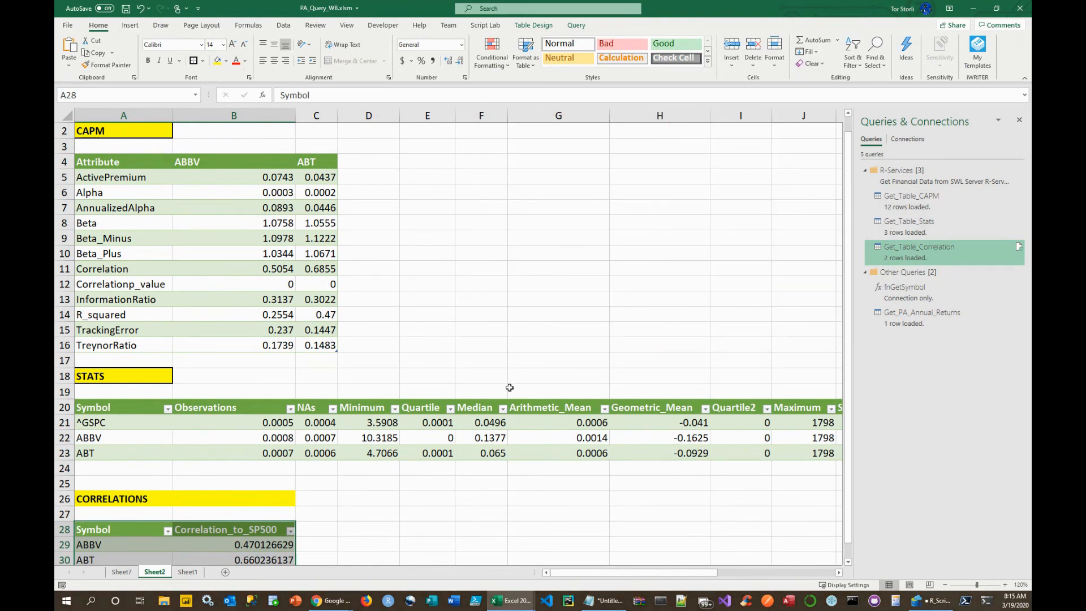
pyautogui.click(494, 315)
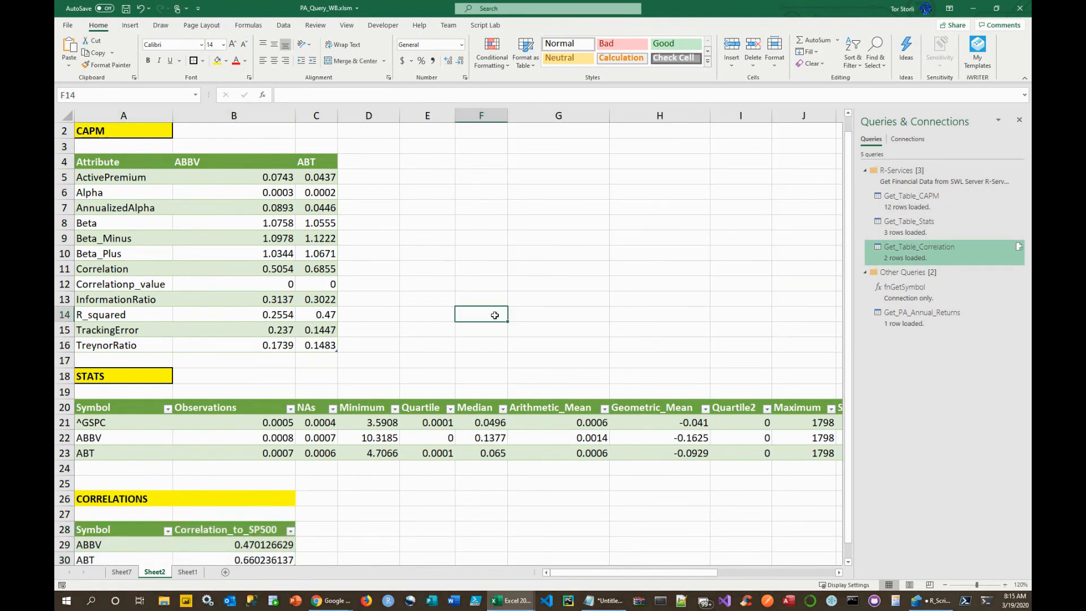
pyautogui.click(193, 573)
pyautogui.click(229, 403)
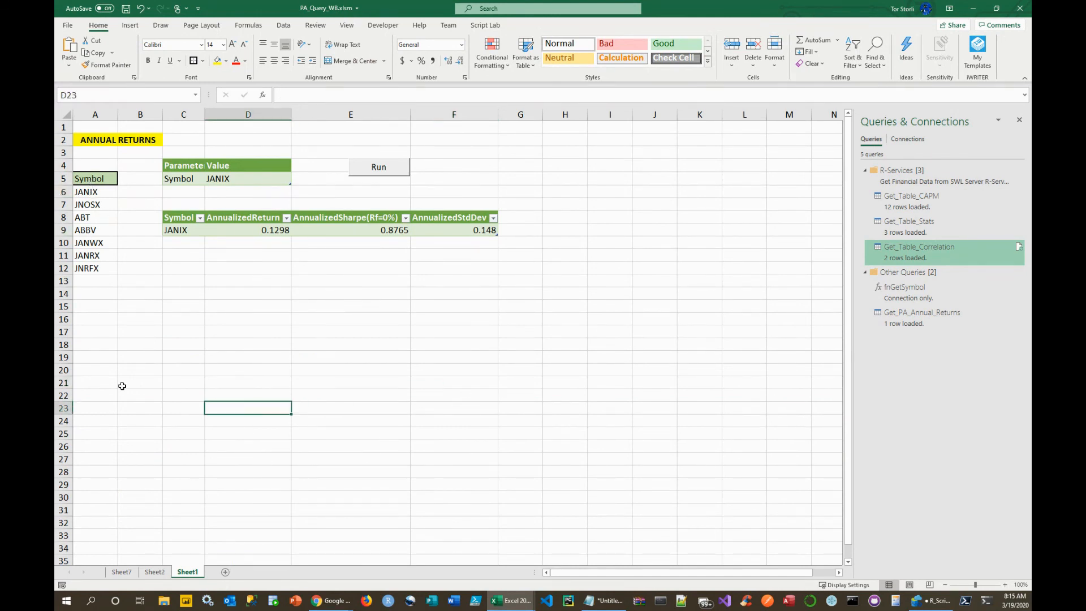
# Switch to Azure Data Studio and select the top 1000 rows of the dbo.STOCKS table in TestDB.
pyautogui.click(928, 600)
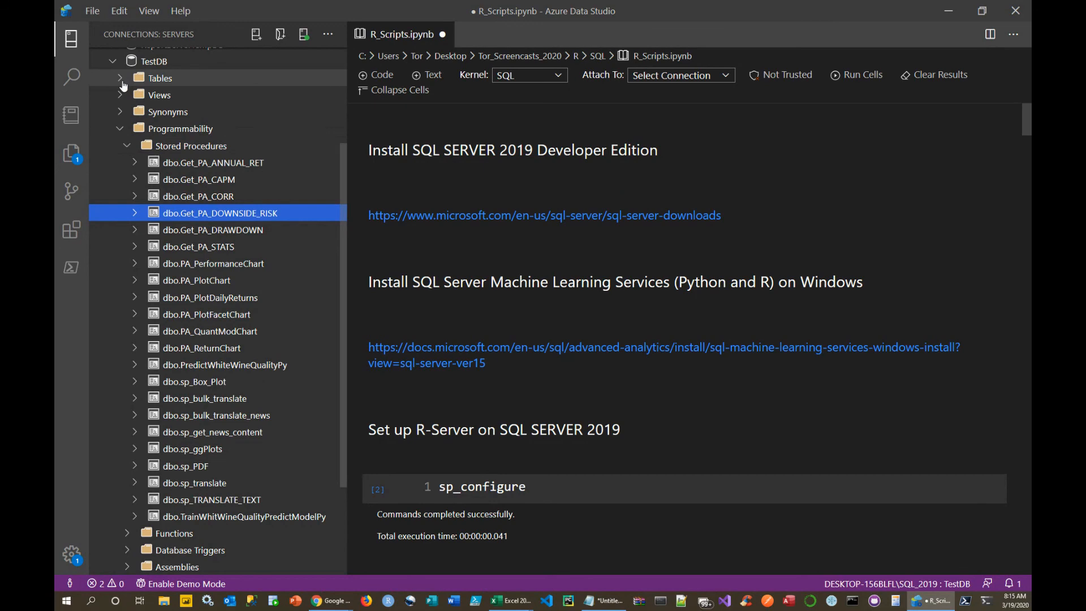
pyautogui.click(122, 82)
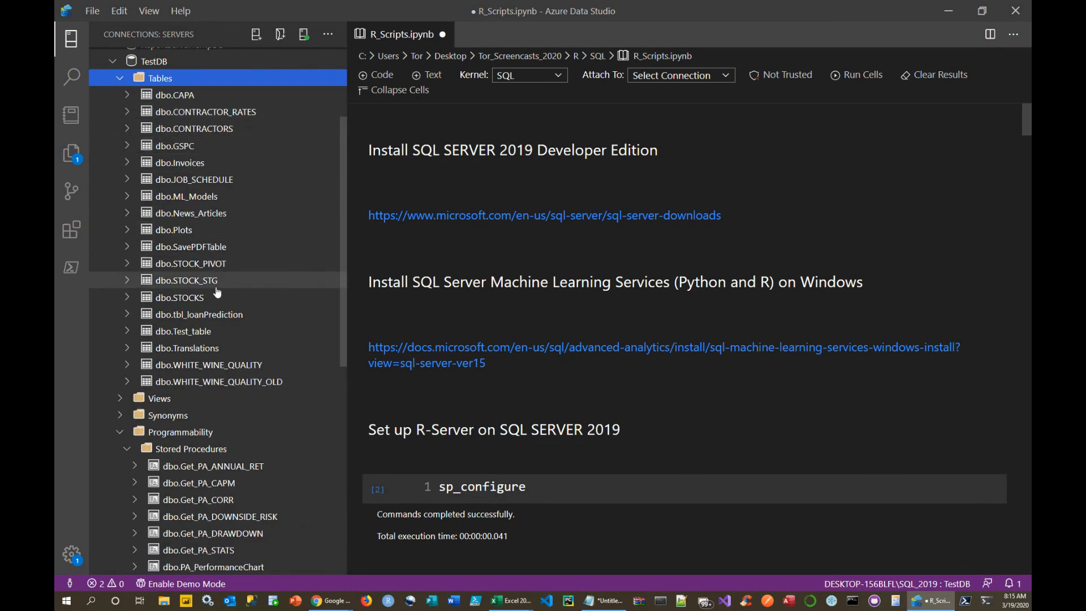
pyautogui.rightClick(190, 299)
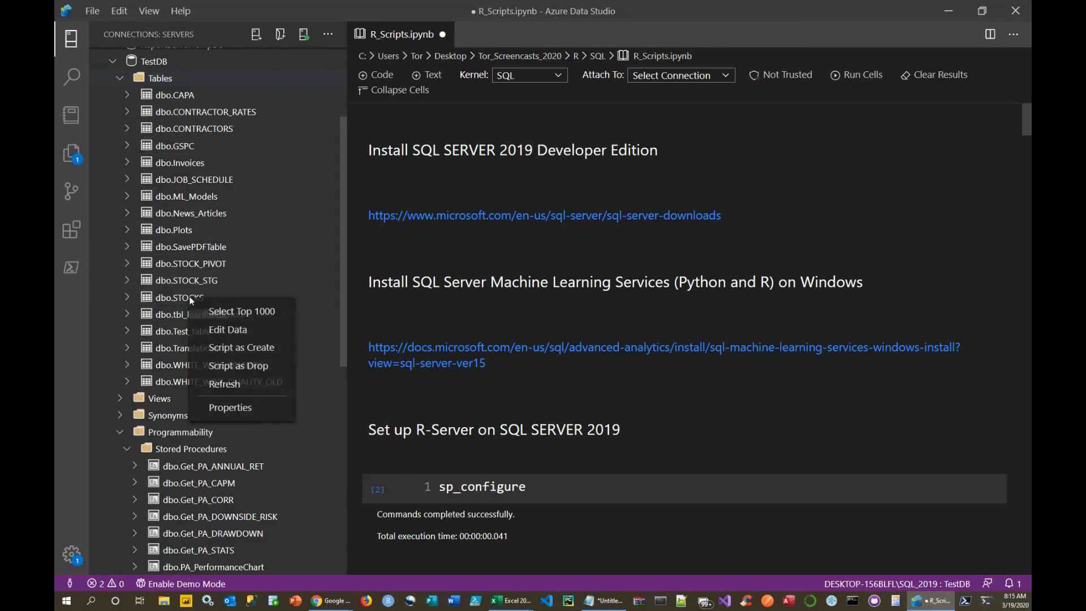
pyautogui.click(226, 315)
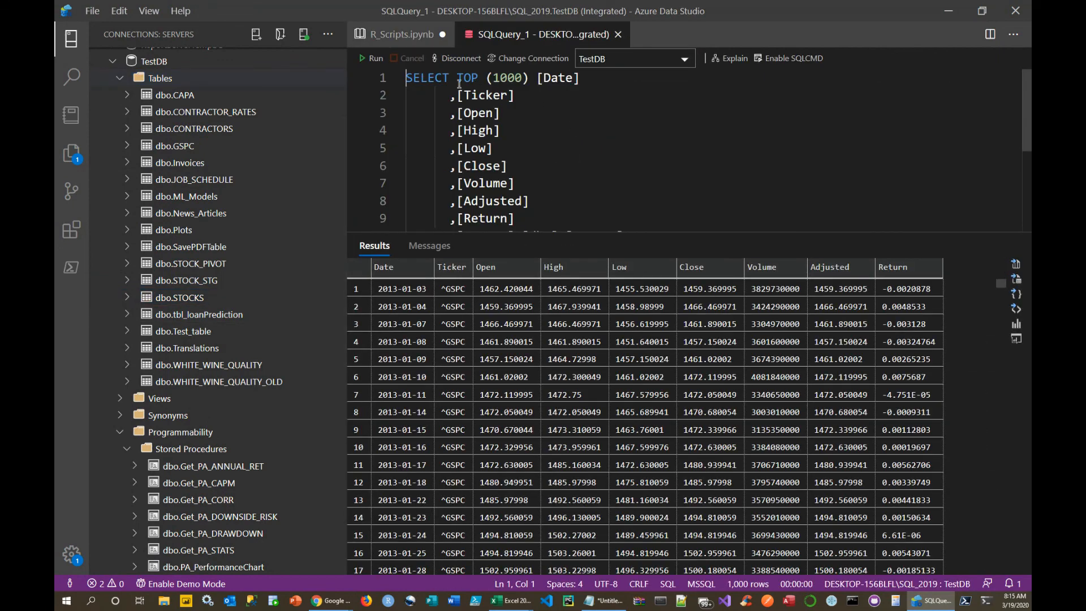
# Replace TOP (1000) [Date] with Distinct in the STOCKS query and remove the comma before [Ticker].
pyautogui.moveTo(457, 77); pyautogui.dragTo(603, 80)
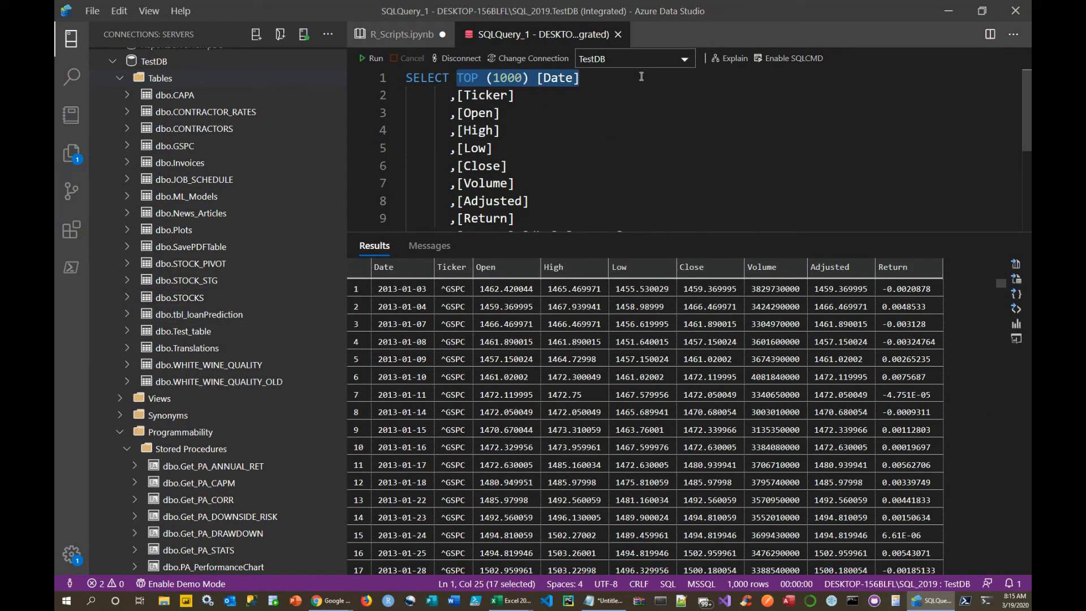
pyautogui.press('BackSpace')
pyautogui.write('D')
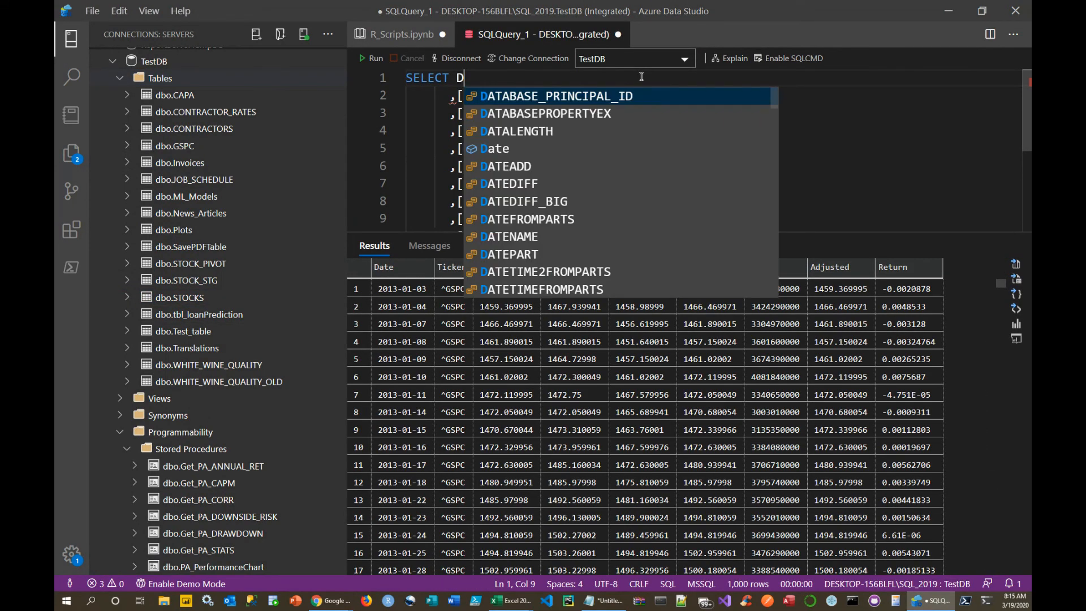
pyautogui.write('istinct')
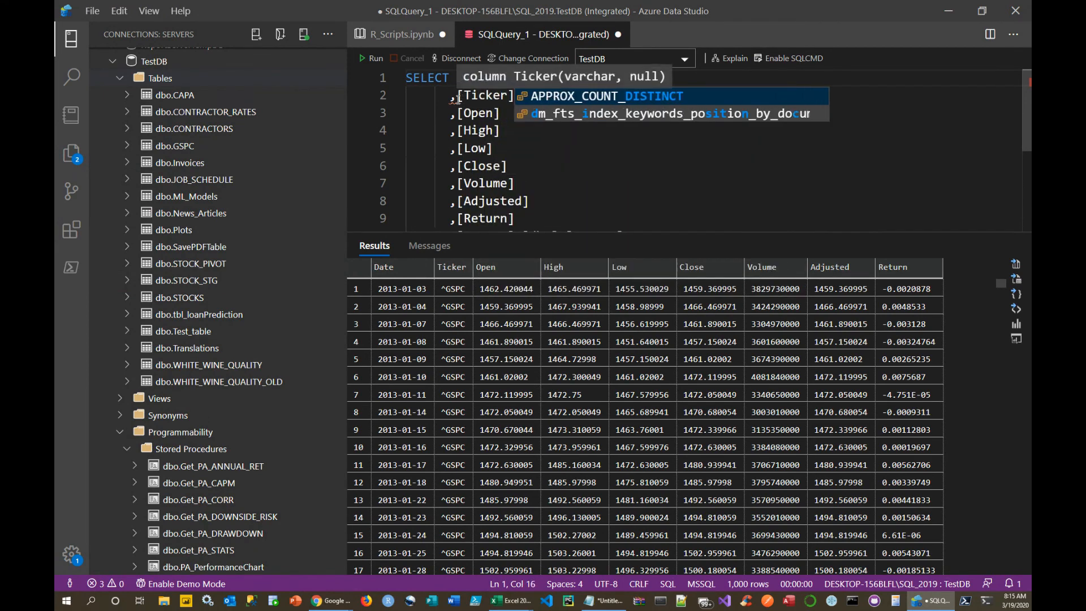
pyautogui.click(460, 99)
pyautogui.press('BackSpace')
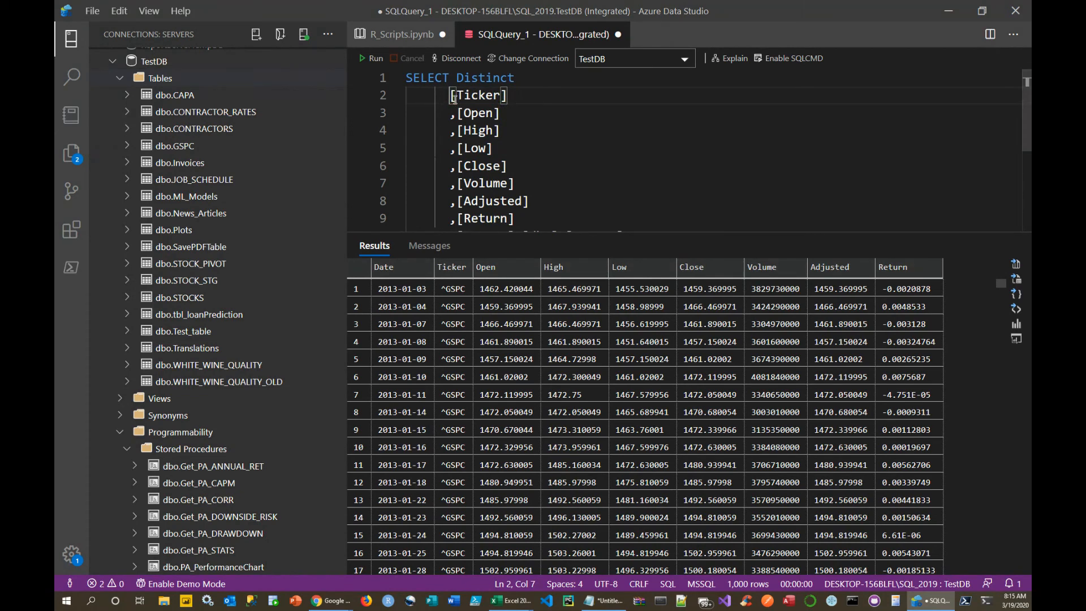
# Remove the columns [Open] through [Return] from the query and run it to list the distinct tickers.
pyautogui.moveTo(441, 116); pyautogui.dragTo(578, 177)
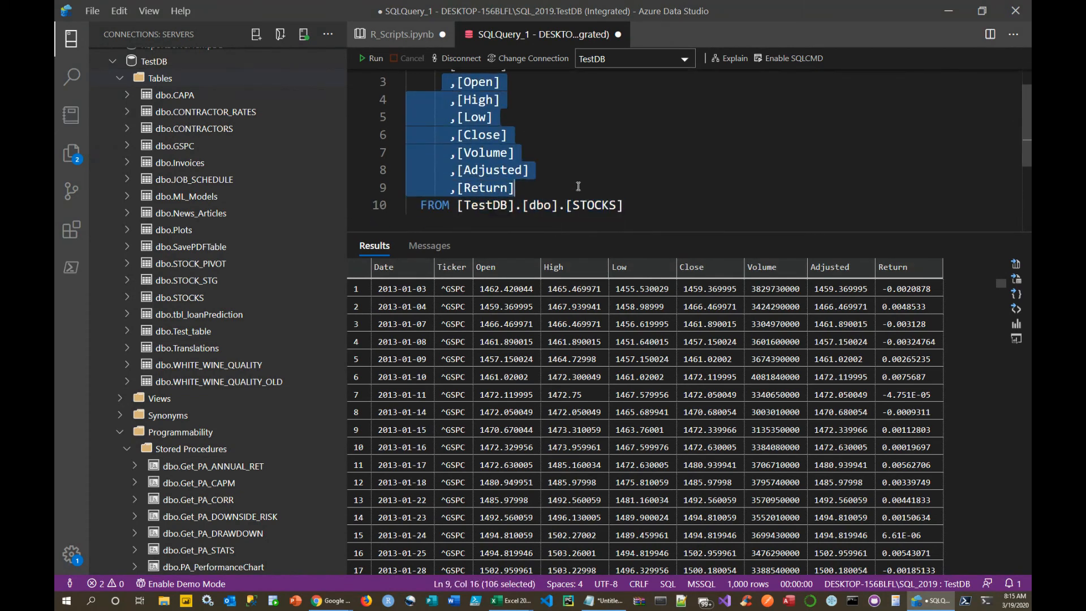
pyautogui.press('BackSpace')
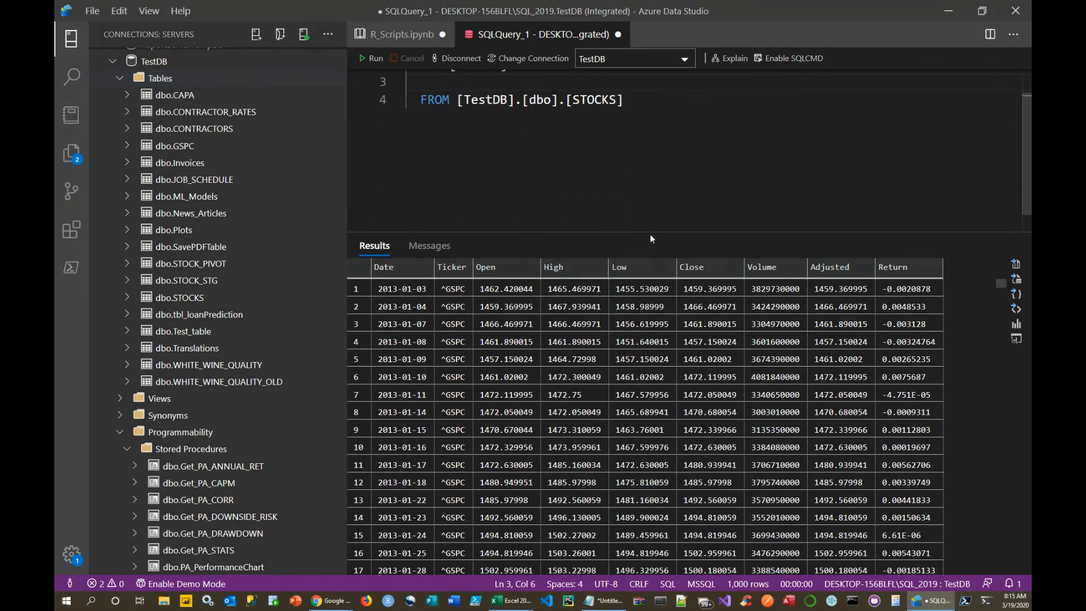
pyautogui.click(625, 188)
pyautogui.scroll(1, 624, 189)
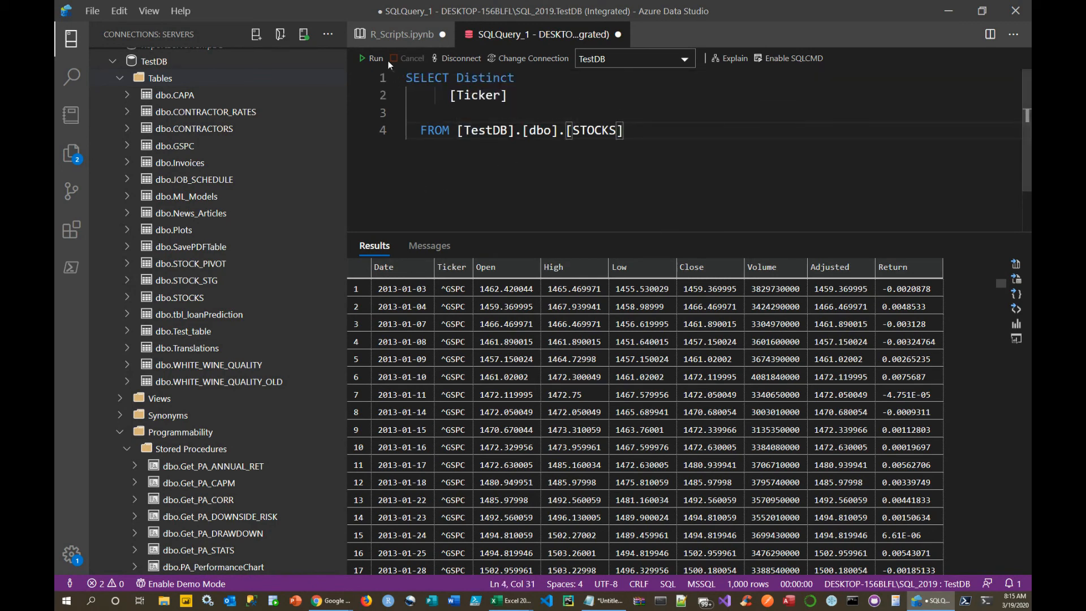
pyautogui.click(373, 58)
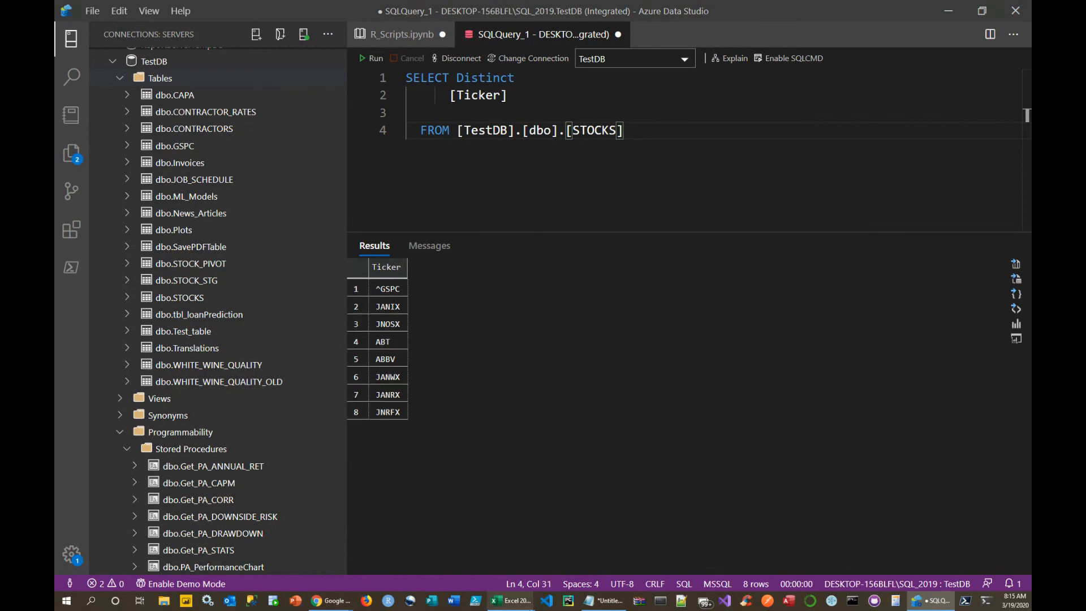
# Switch back to the Excel workbook and examine the symbol list in A6:A12 of Sheet1.
pyautogui.click(511, 601)
pyautogui.click(466, 568)
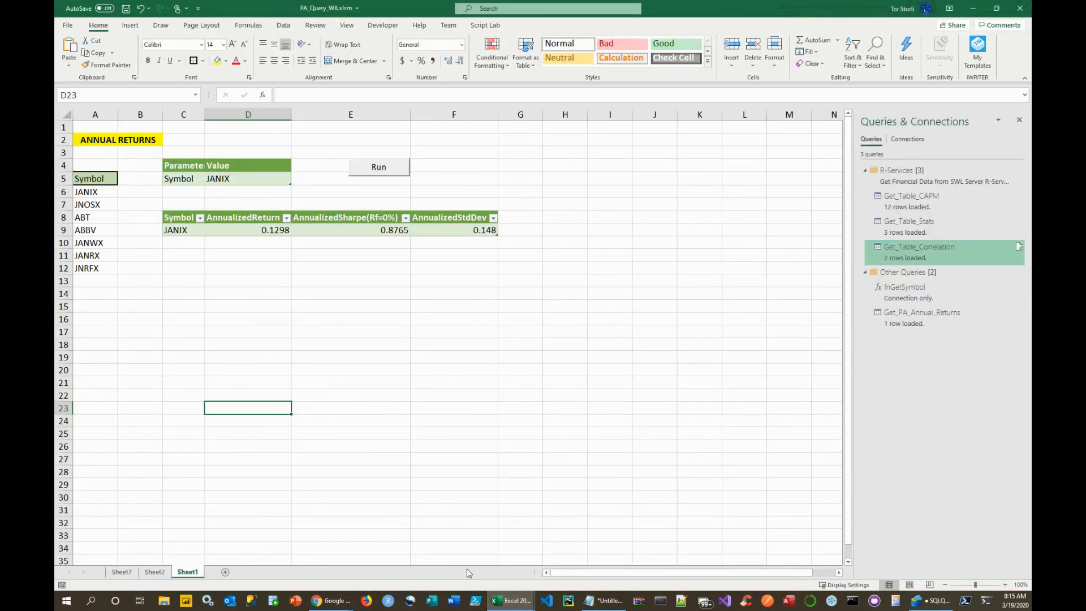
pyautogui.click(99, 192)
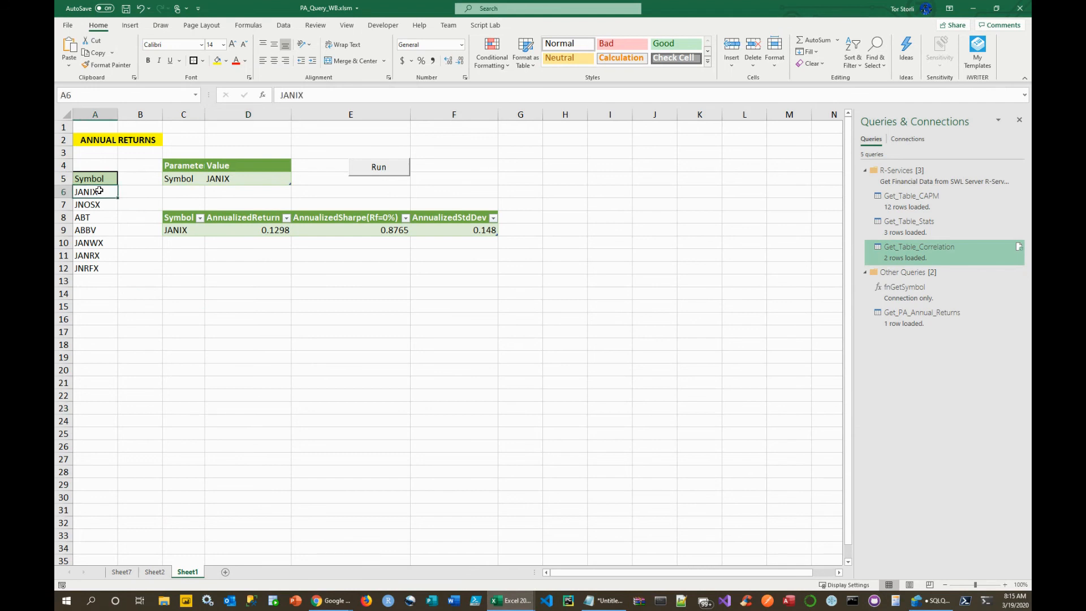
pyautogui.click(132, 267)
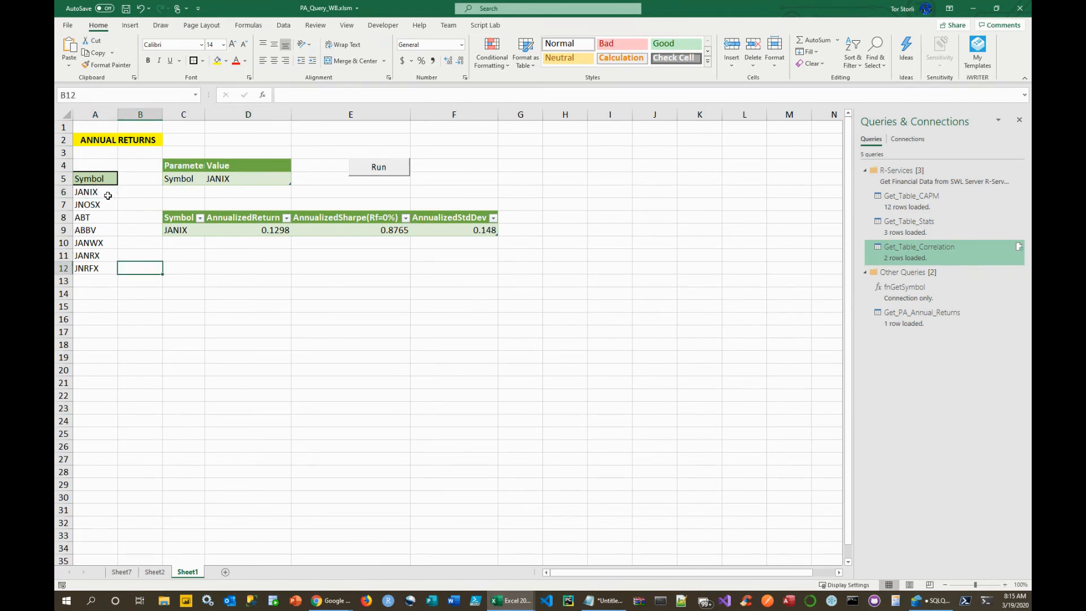
pyautogui.moveTo(103, 192); pyautogui.dragTo(100, 270)
pyautogui.click(249, 319)
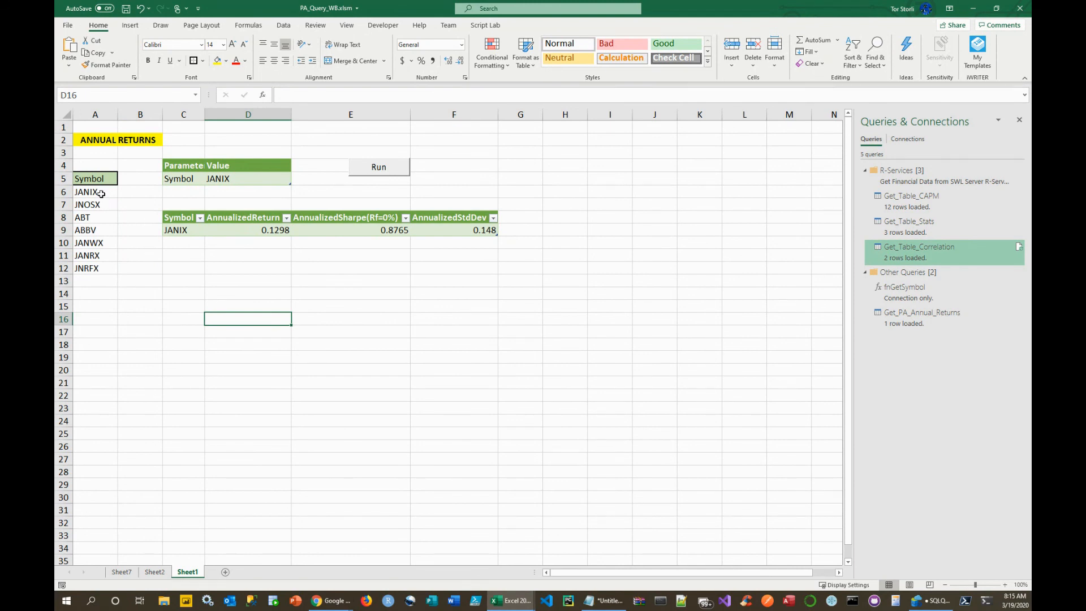
pyautogui.moveTo(100, 193); pyautogui.dragTo(102, 269)
pyautogui.click(184, 306)
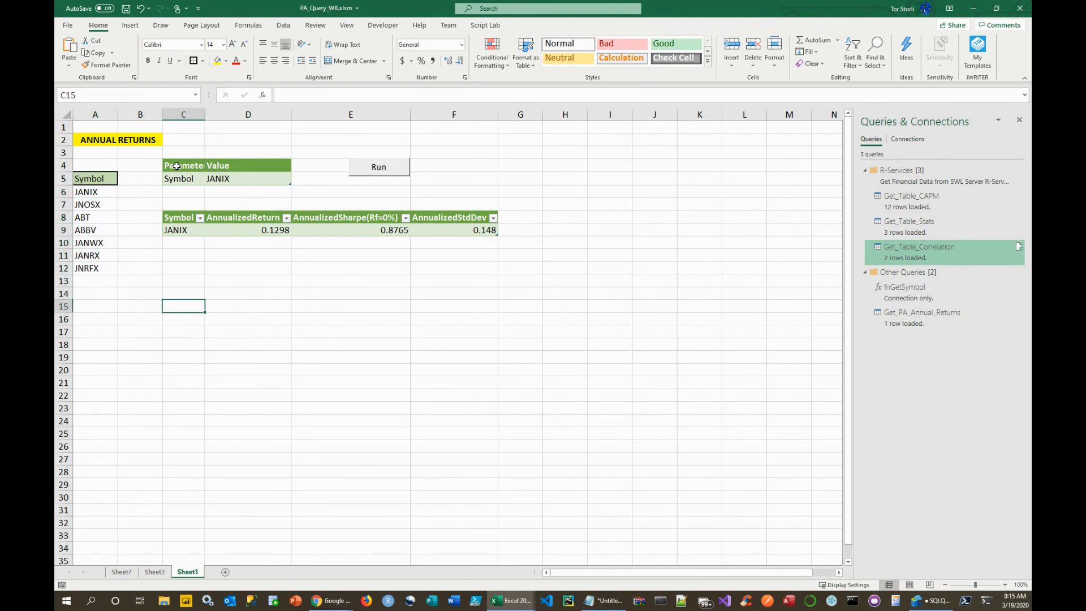
# Widen column C on Sheet1 just enough for the Parameter header to fit.
pyautogui.moveTo(205, 112); pyautogui.dragTo(225, 108)
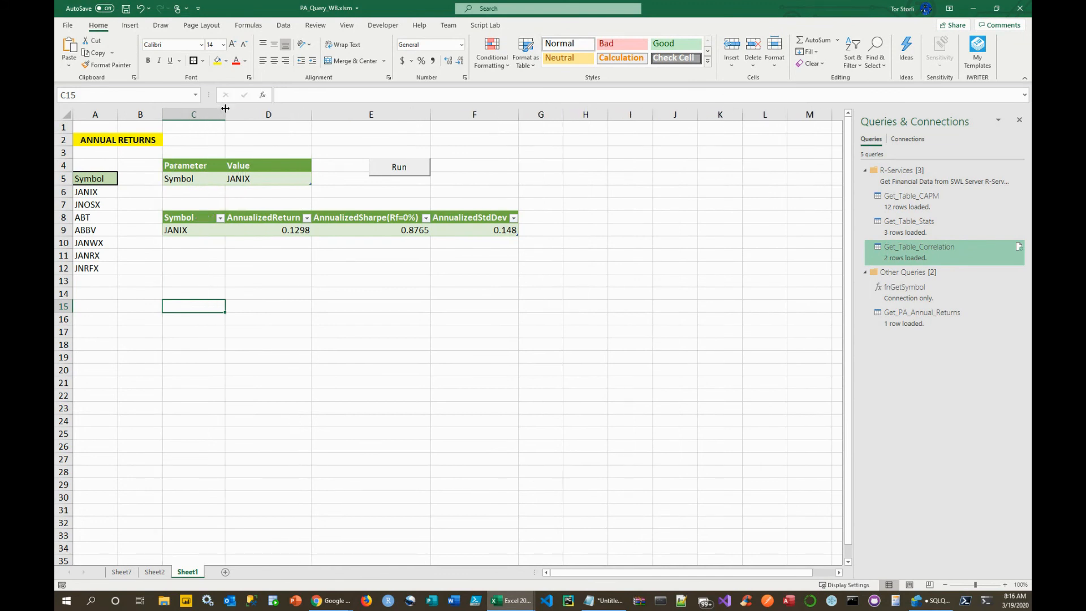
pyautogui.moveTo(226, 108); pyautogui.dragTo(213, 113)
pyautogui.click(329, 343)
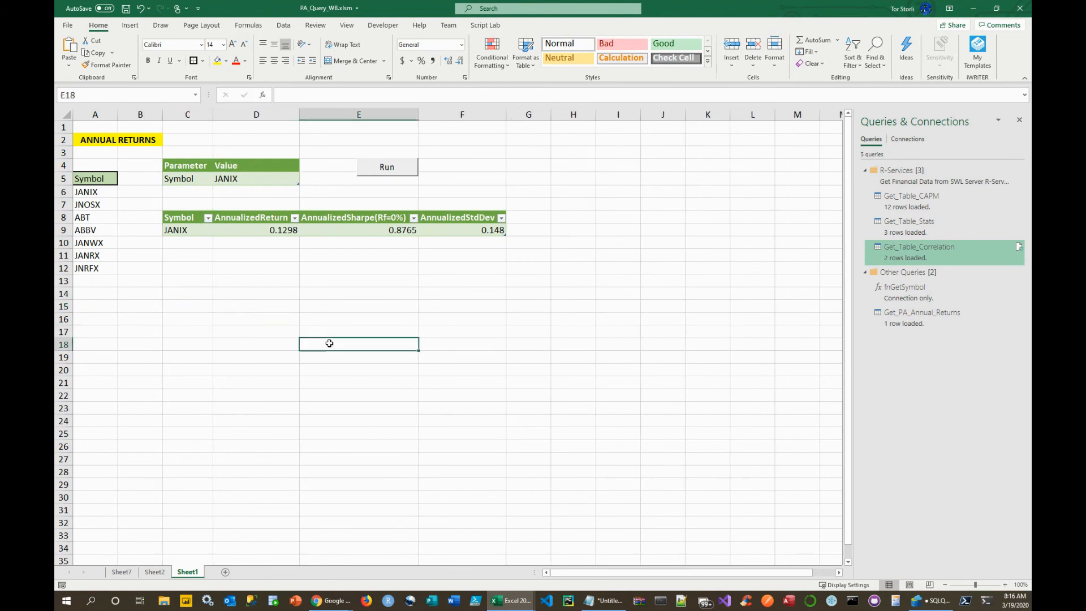
# Examine the parameter table in C4:D5, including its Parameter and Value headers and the Symbol entry.
pyautogui.moveTo(179, 168); pyautogui.dragTo(253, 188)
pyautogui.click(237, 283)
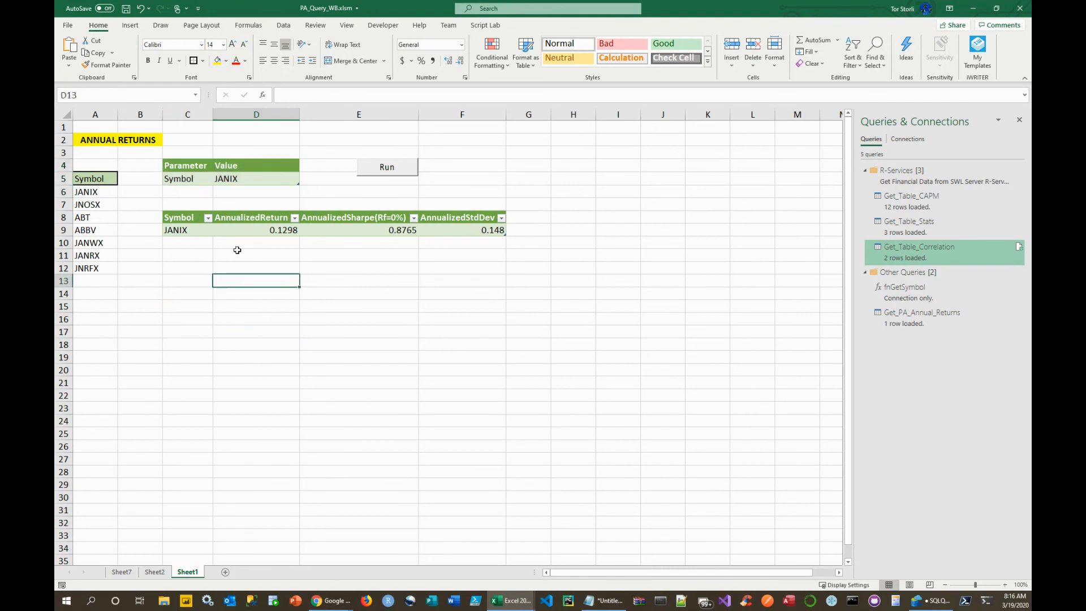
pyautogui.click(190, 167)
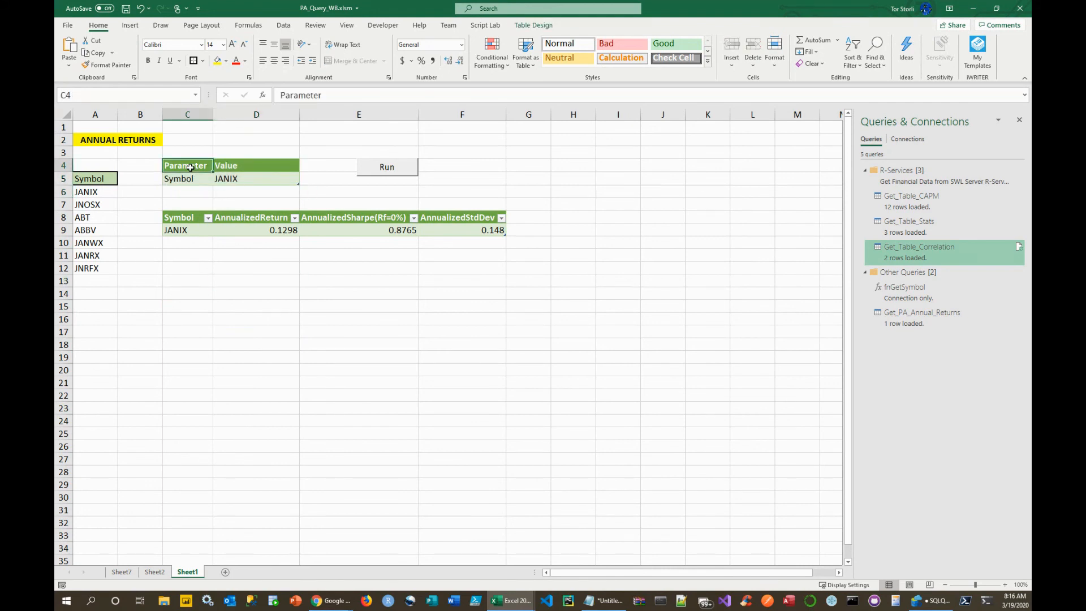
pyautogui.click(237, 166)
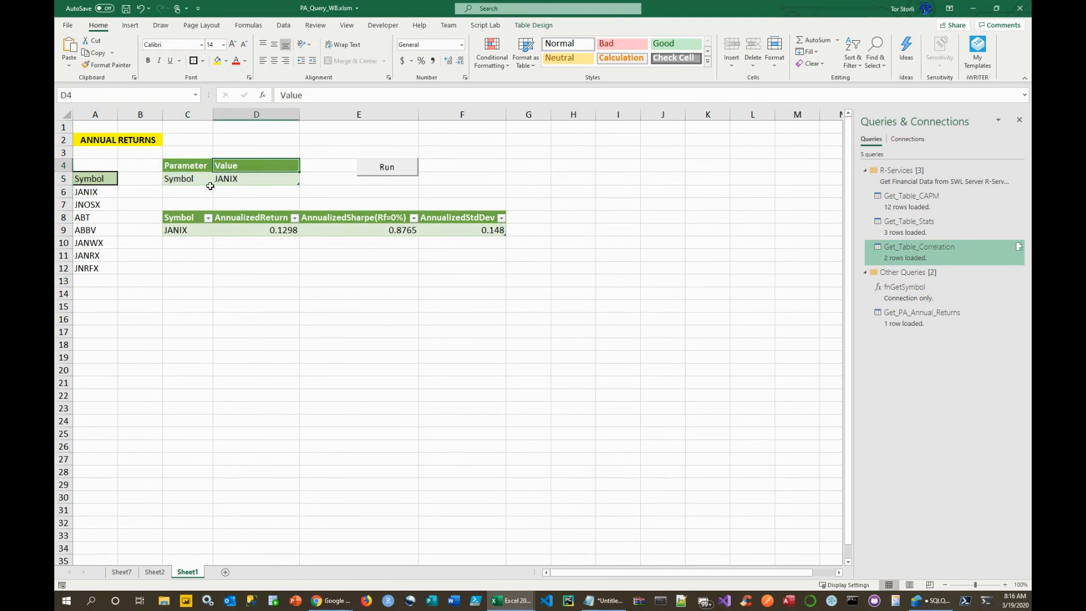
pyautogui.click(179, 180)
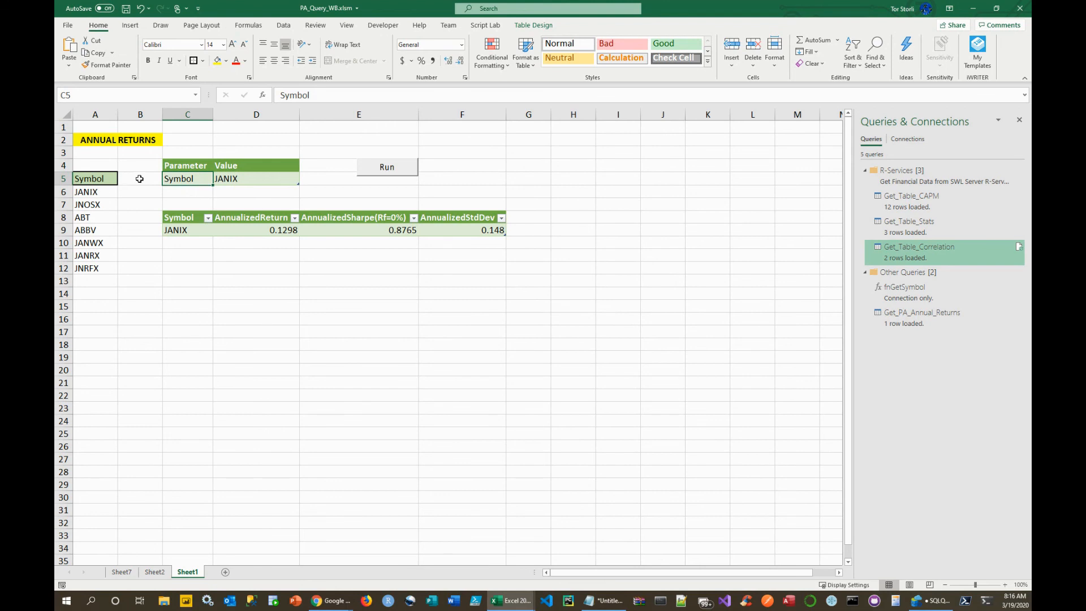
# Set the data validation of cell D5 to allow a List sourced from $A$6:$A$12.
pyautogui.click(245, 179)
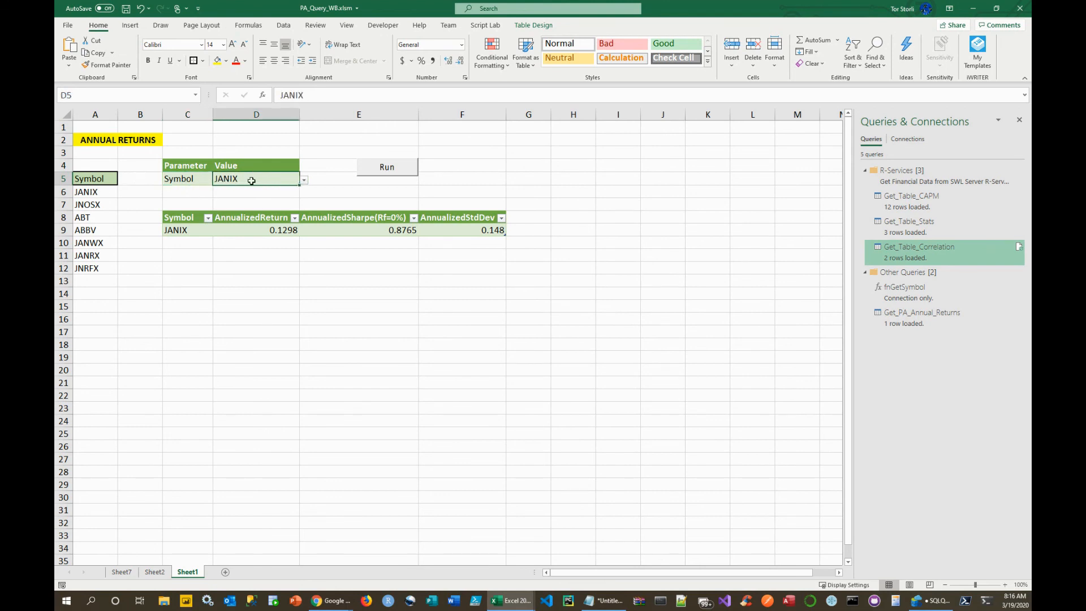
pyautogui.click(242, 26)
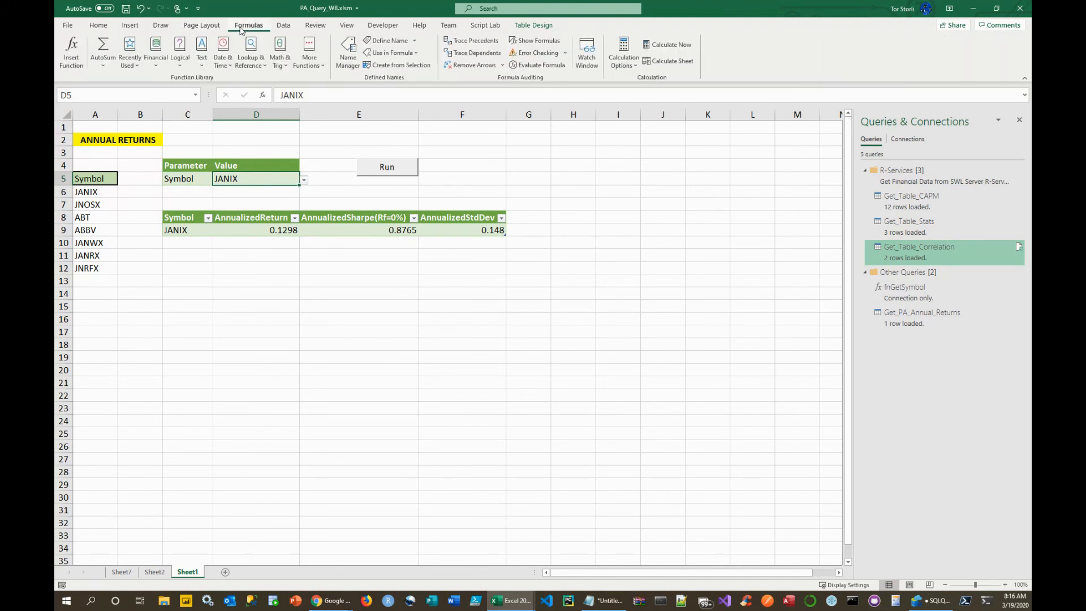
pyautogui.click(283, 25)
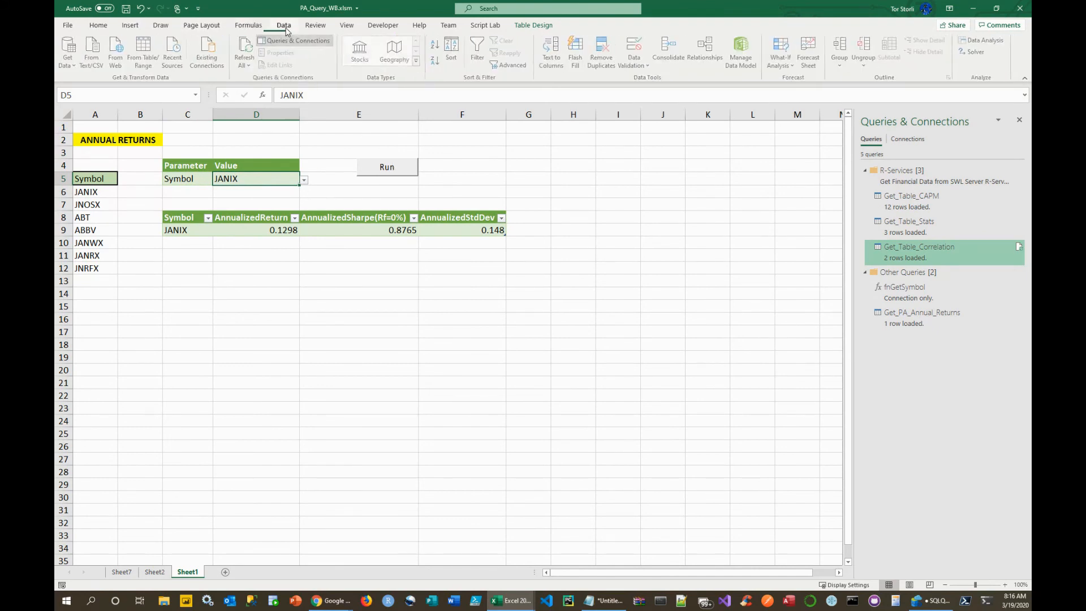
pyautogui.click(649, 67)
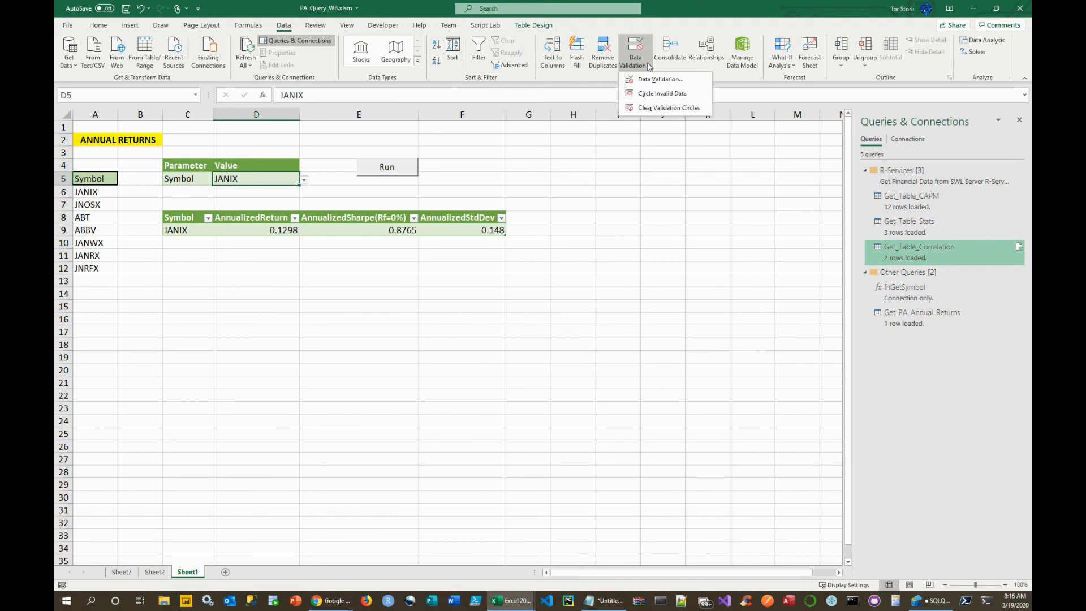
pyautogui.click(656, 79)
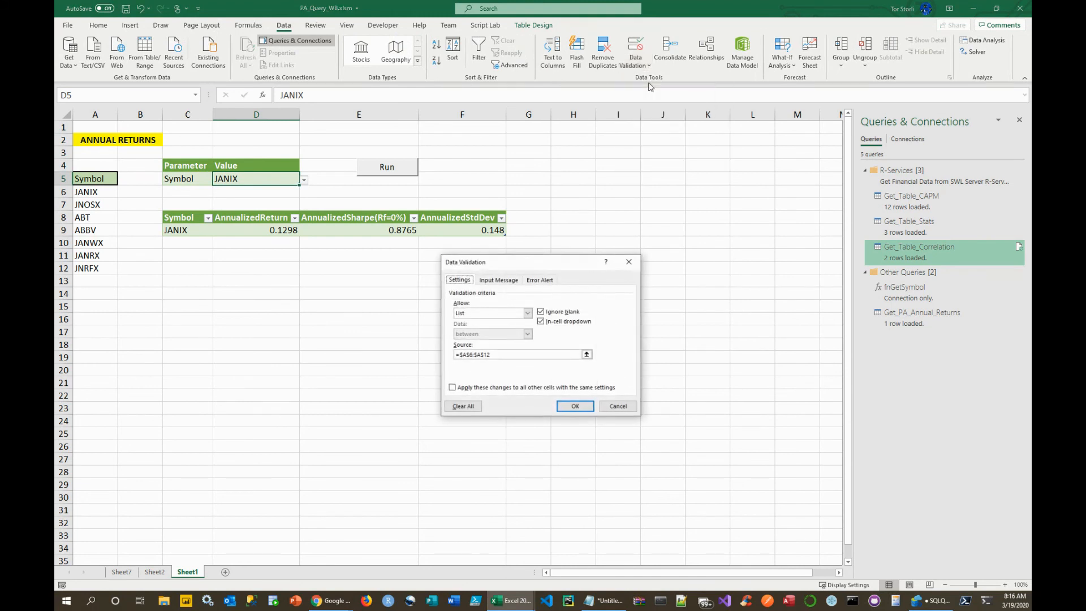
pyautogui.moveTo(566, 270); pyautogui.dragTo(658, 167)
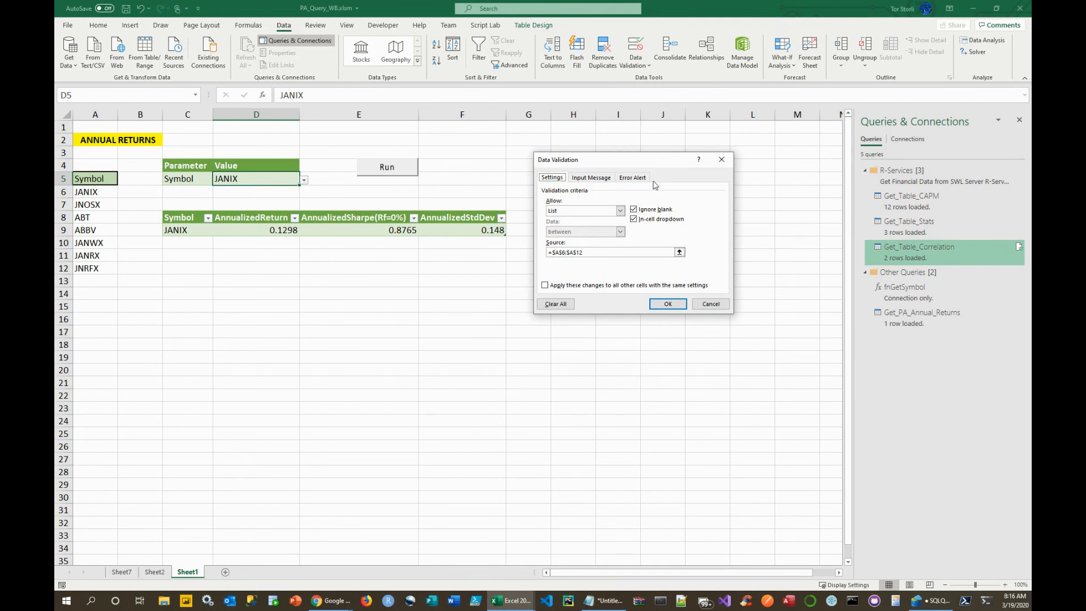
pyautogui.click(620, 211)
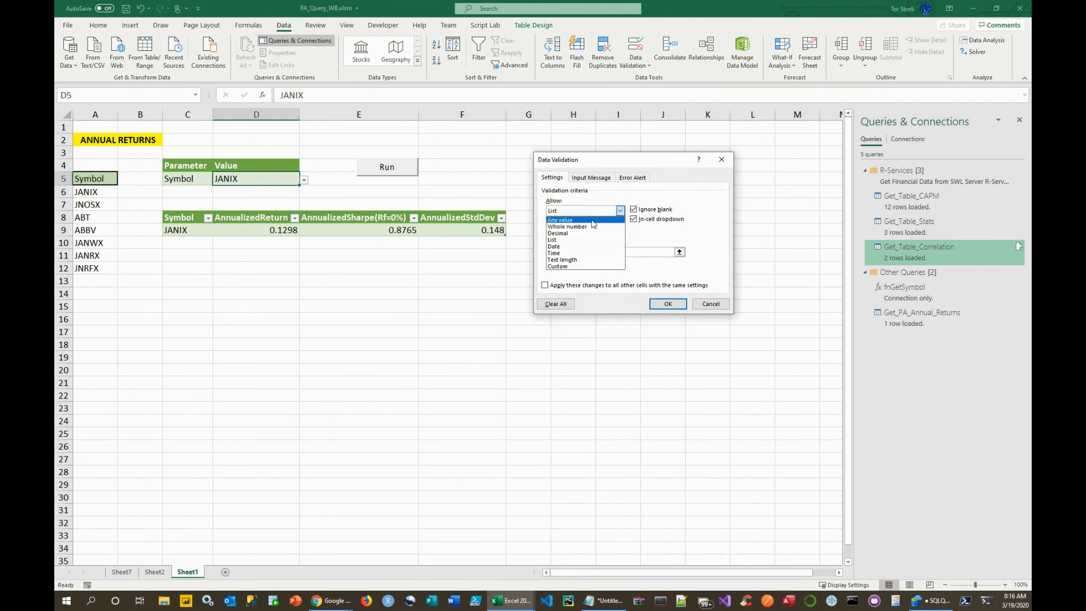
pyautogui.click(569, 240)
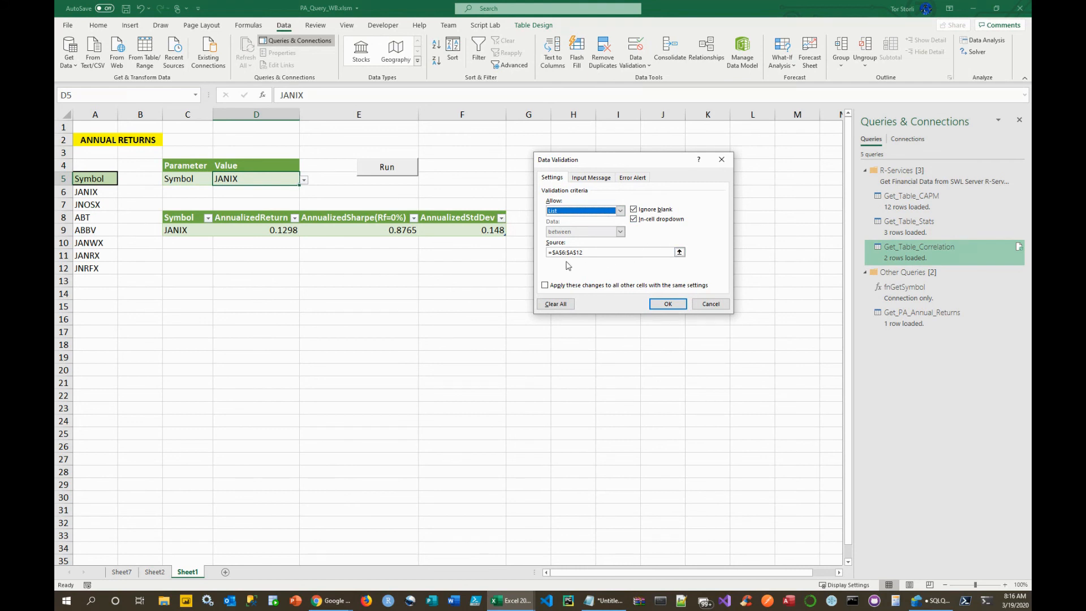
pyautogui.click(680, 252)
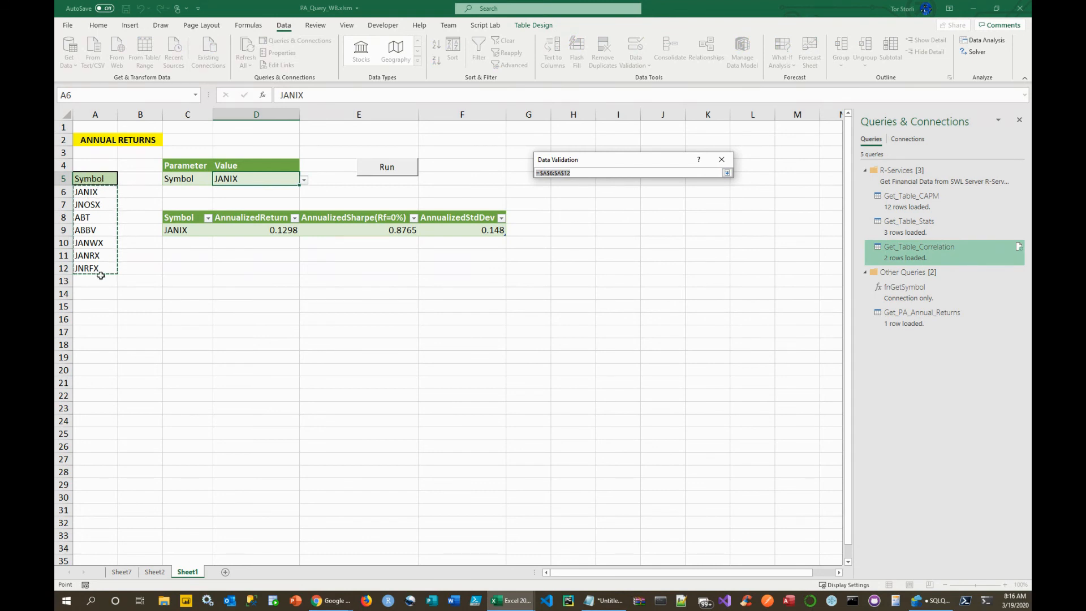
pyautogui.click(727, 172)
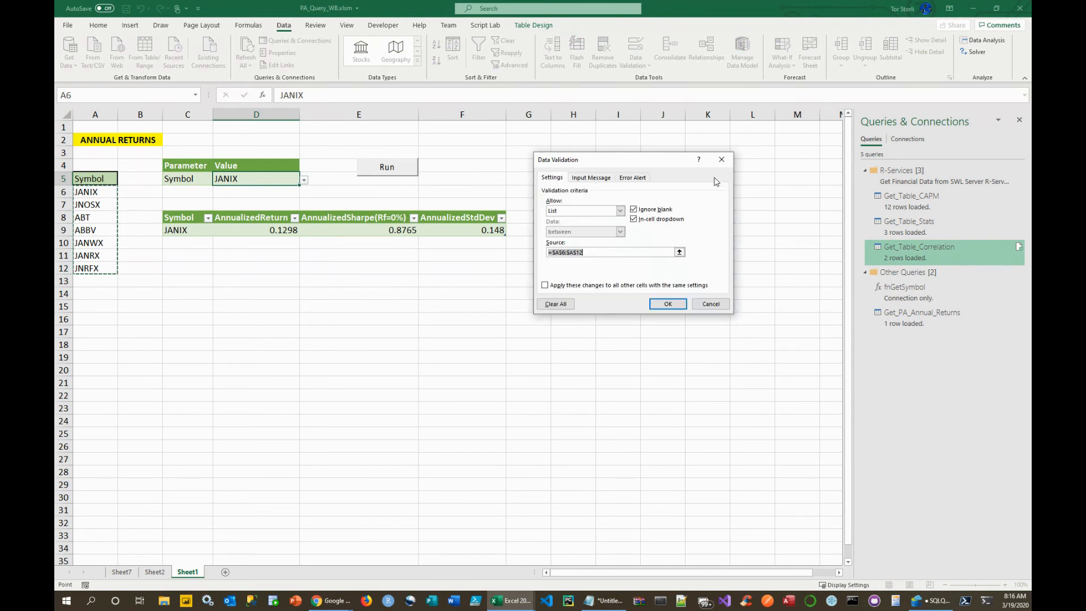
# Review the input message and error alert of the D5 validation rule and accept the settings.
pyautogui.click(601, 179)
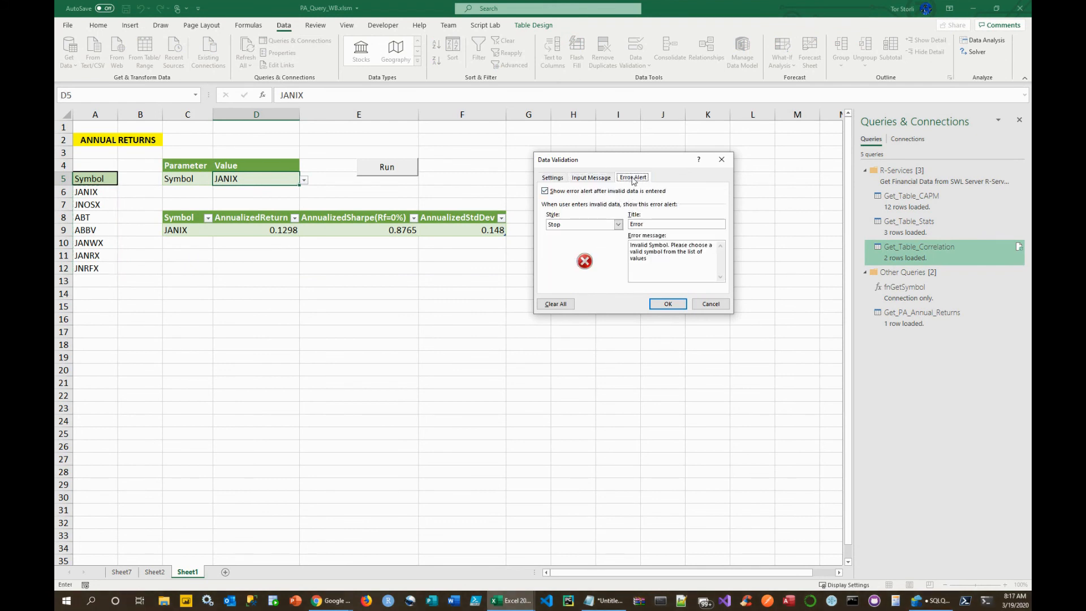
pyautogui.click(630, 180)
pyautogui.click(668, 305)
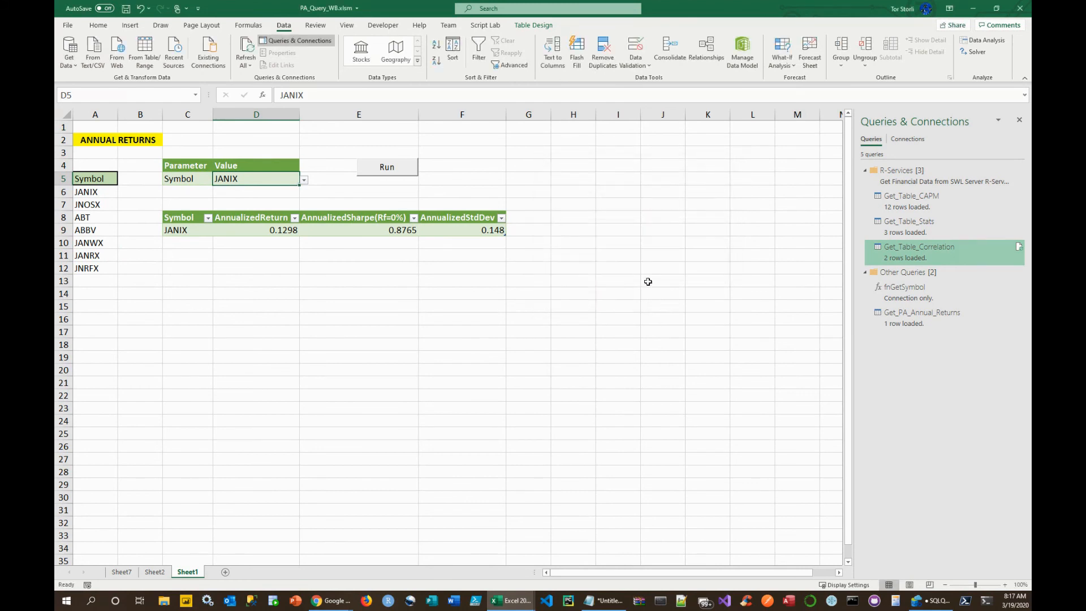
# Inspect the symbol choices offered in D5 and try to enter the invalid value "a" to test the validation.
pyautogui.click(303, 180)
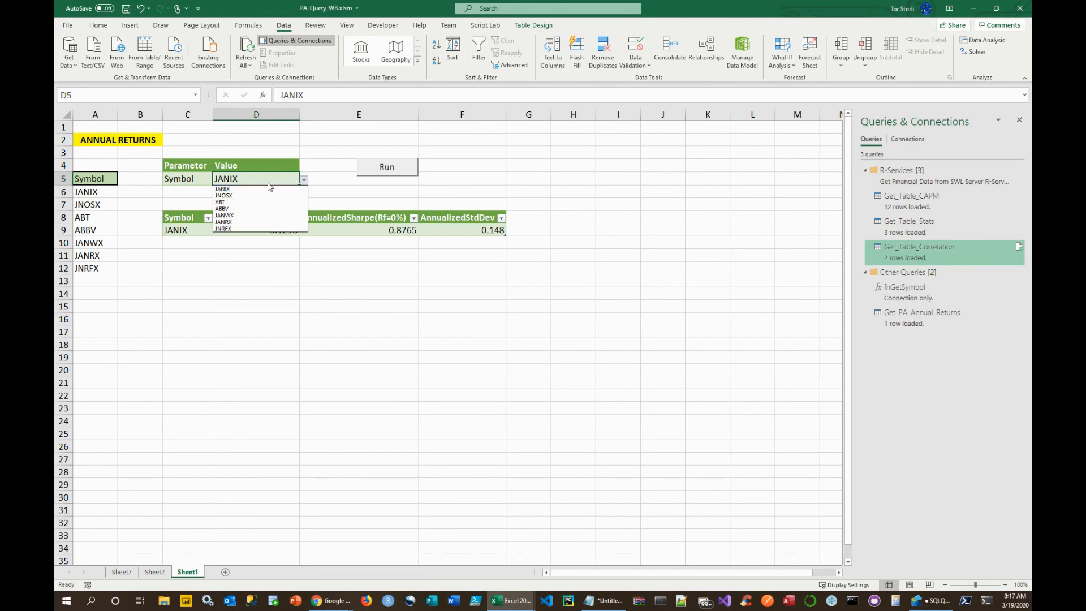
pyautogui.press('Escape')
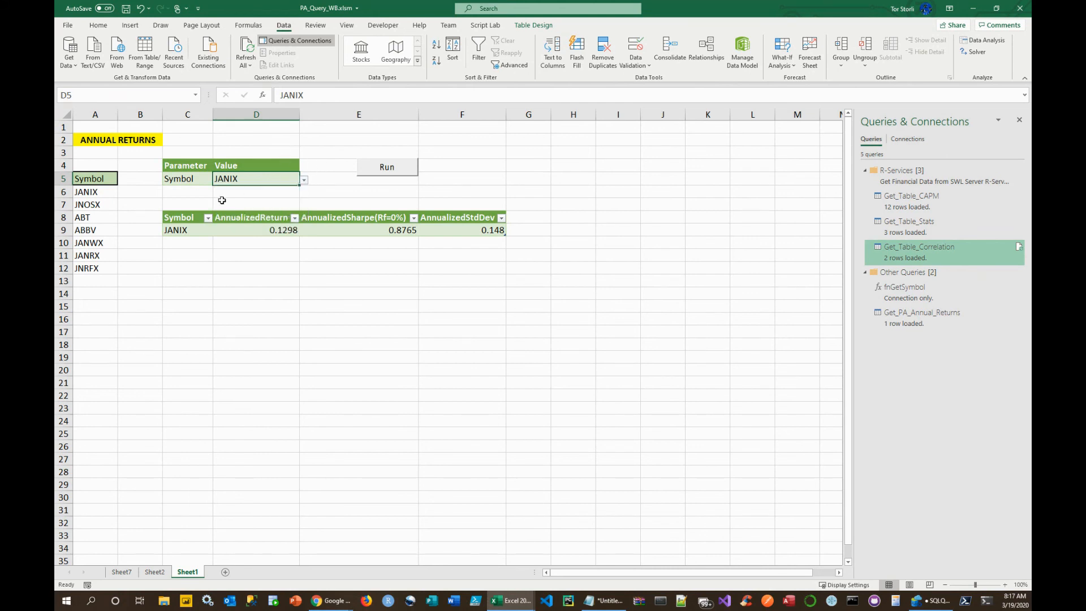
pyautogui.press('Delete')
pyautogui.write('a')
pyautogui.press('Return')
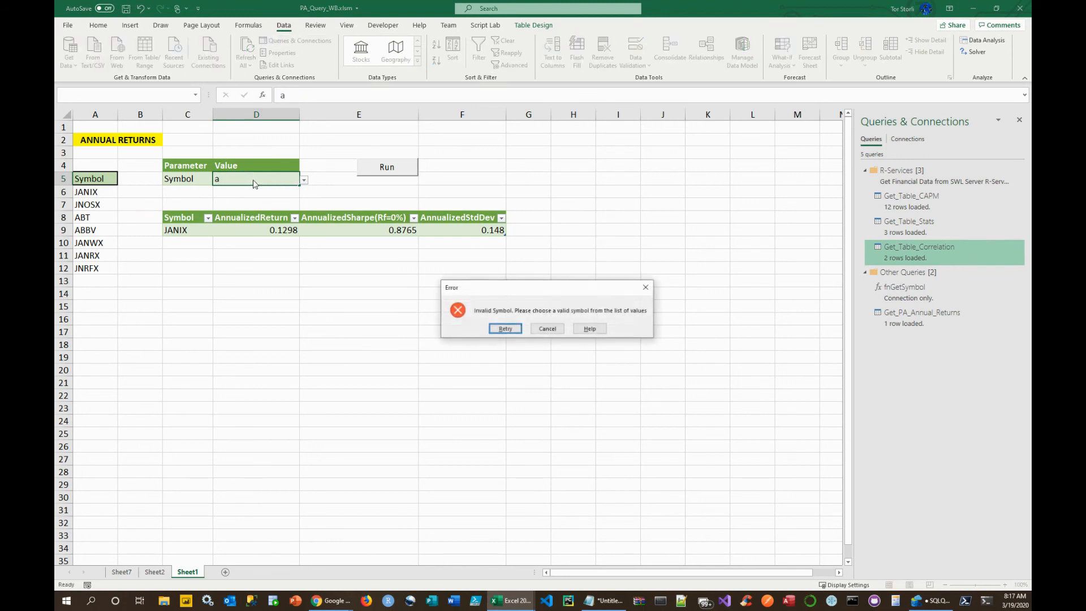
pyautogui.click(548, 329)
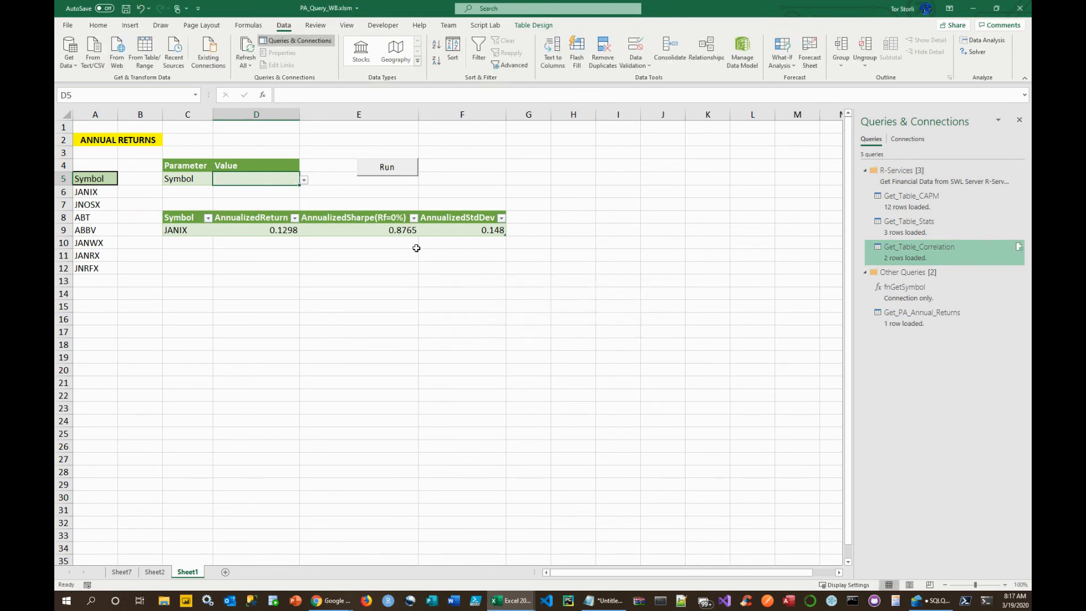
# Choose JNOSX as the Symbol parameter value in D5.
pyautogui.click(303, 182)
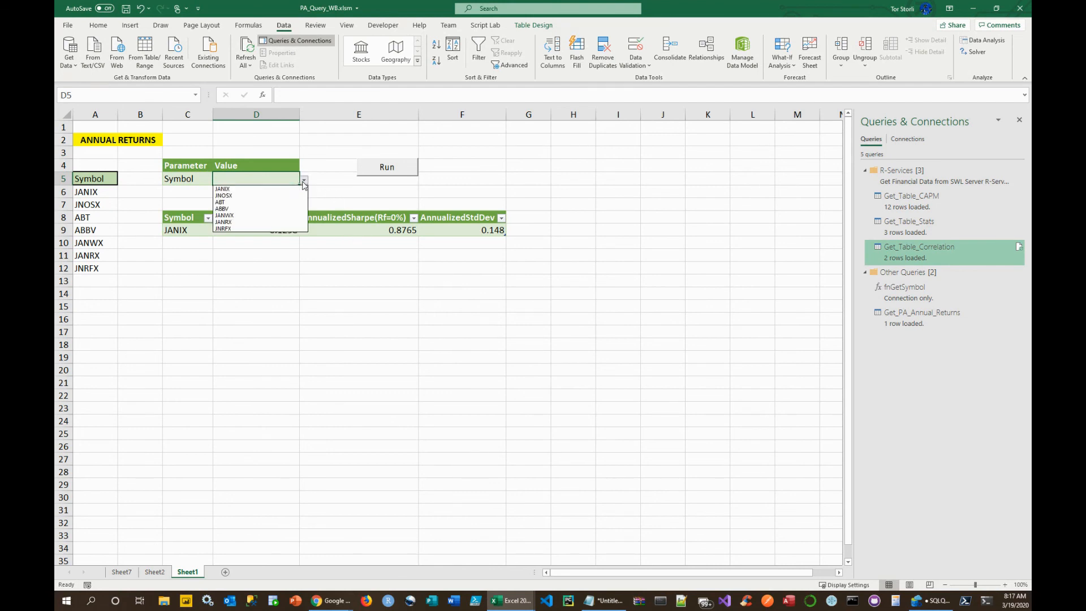
pyautogui.click(244, 197)
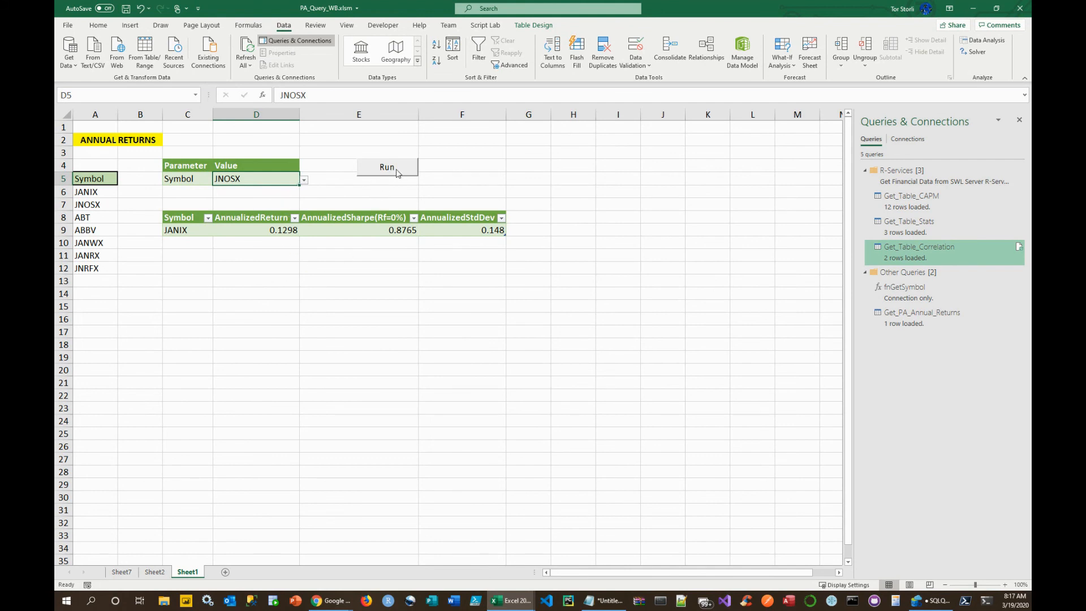
# Turn on Design Mode and open the VBA code behind the Run button, placing the code window over the worksheet.
pyautogui.click(382, 25)
pyautogui.click(297, 52)
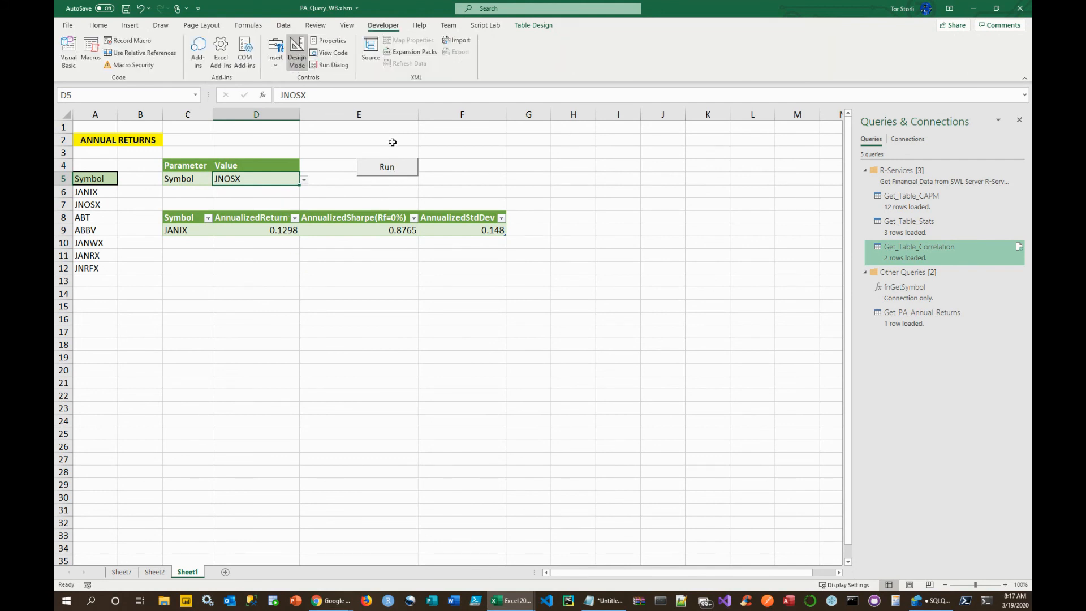
pyautogui.click(385, 165)
pyautogui.rightClick(390, 167)
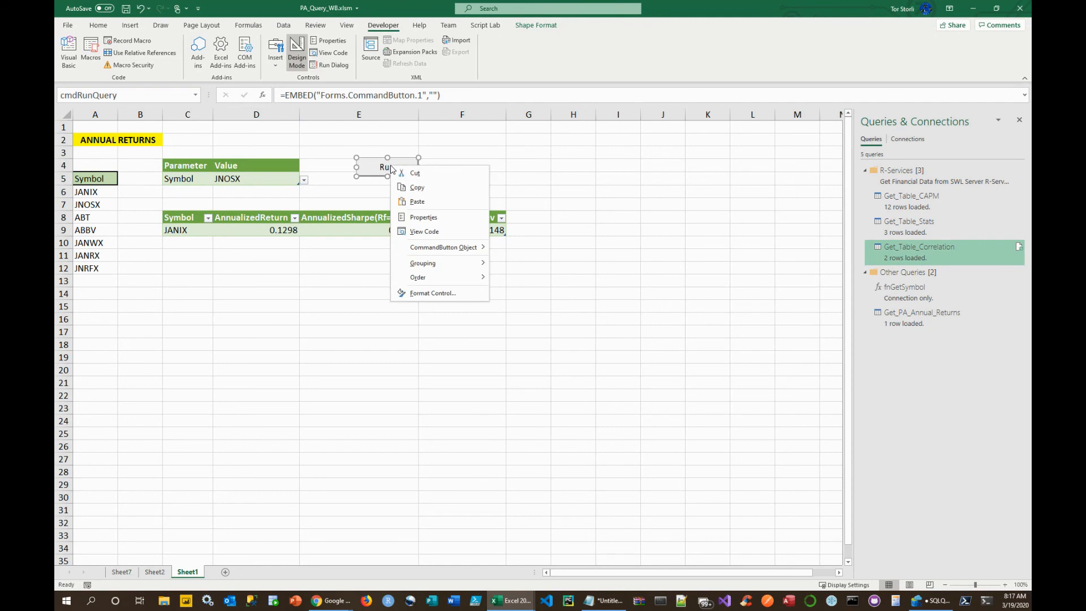
pyautogui.click(416, 232)
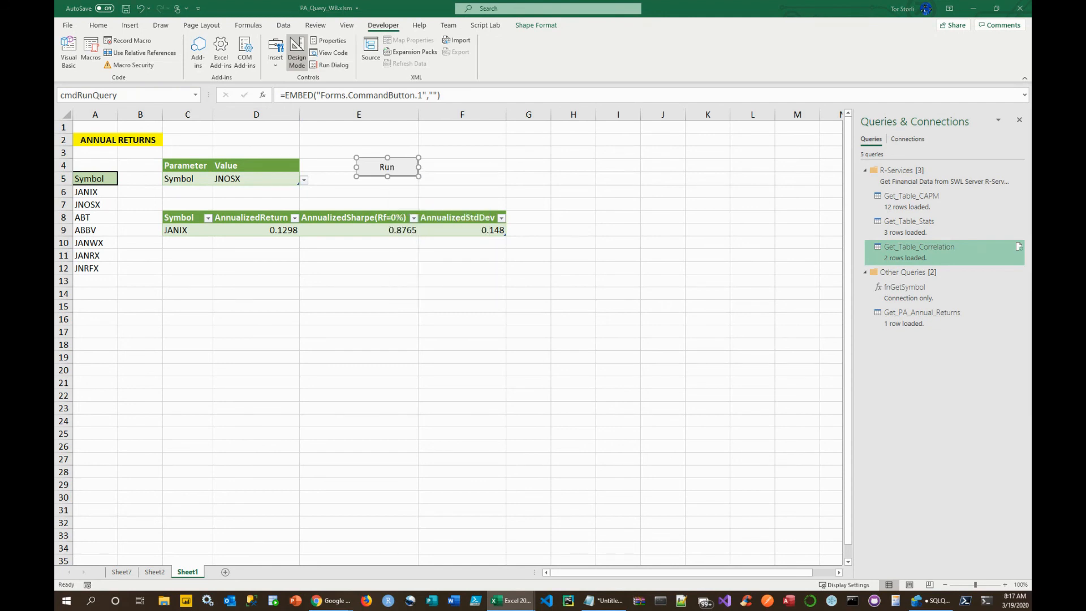
pyautogui.moveTo(1031, 14); pyautogui.dragTo(525, 103)
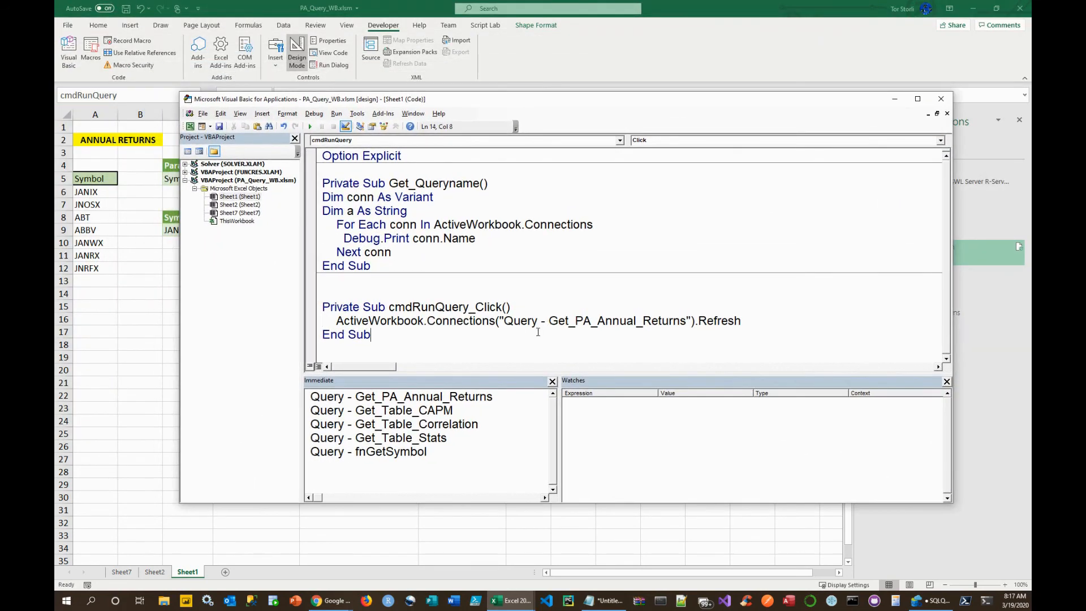
# Examine the line in cmdRunQuery_Click that refreshes the "Query - Get_PA_Annual_Returns" connection.
pyautogui.moveTo(330, 322); pyautogui.dragTo(591, 331)
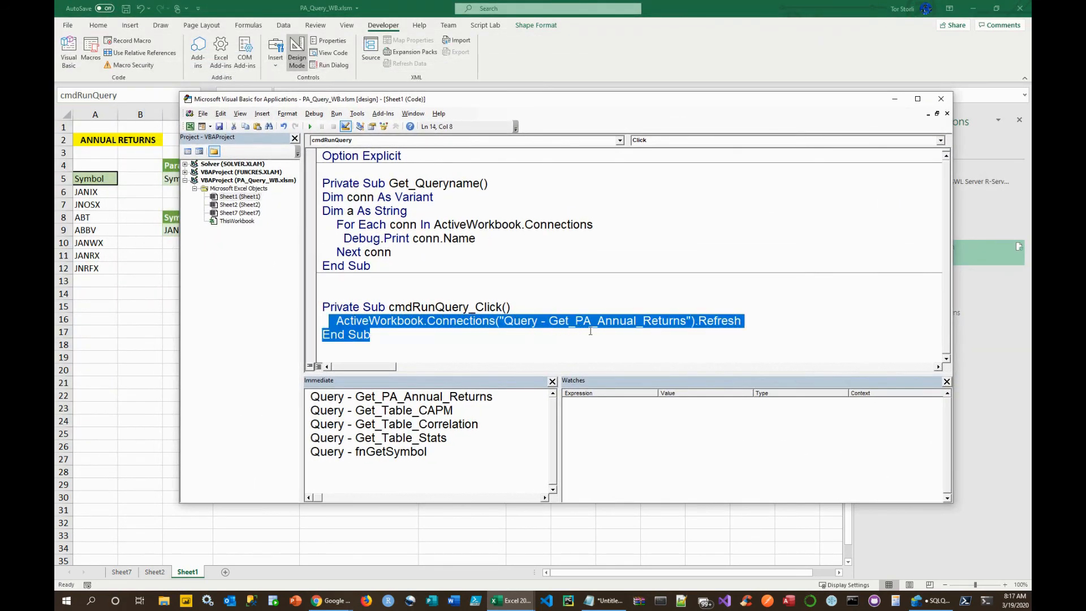
pyautogui.moveTo(739, 330); pyautogui.dragTo(763, 328)
pyautogui.click(763, 328)
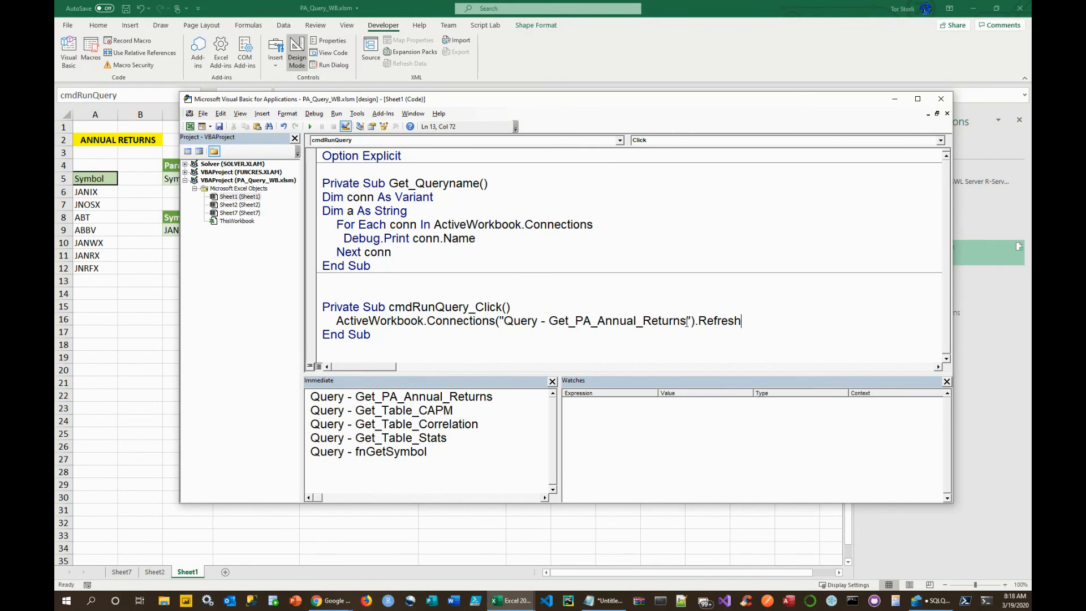
pyautogui.doubleClick(723, 323)
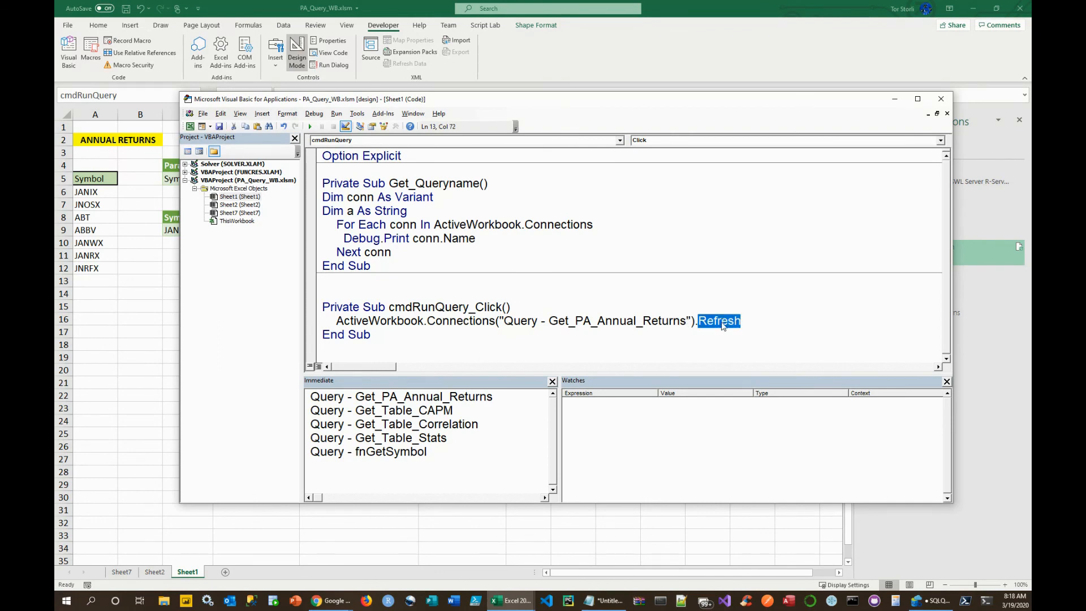
pyautogui.click(830, 322)
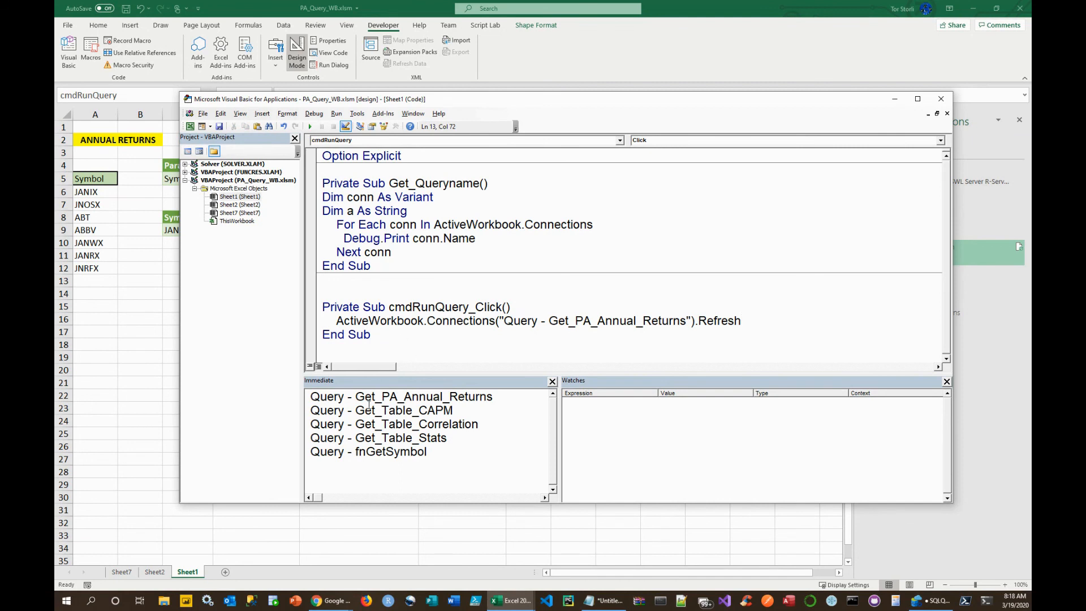
pyautogui.click(375, 197)
pyautogui.press('F8')
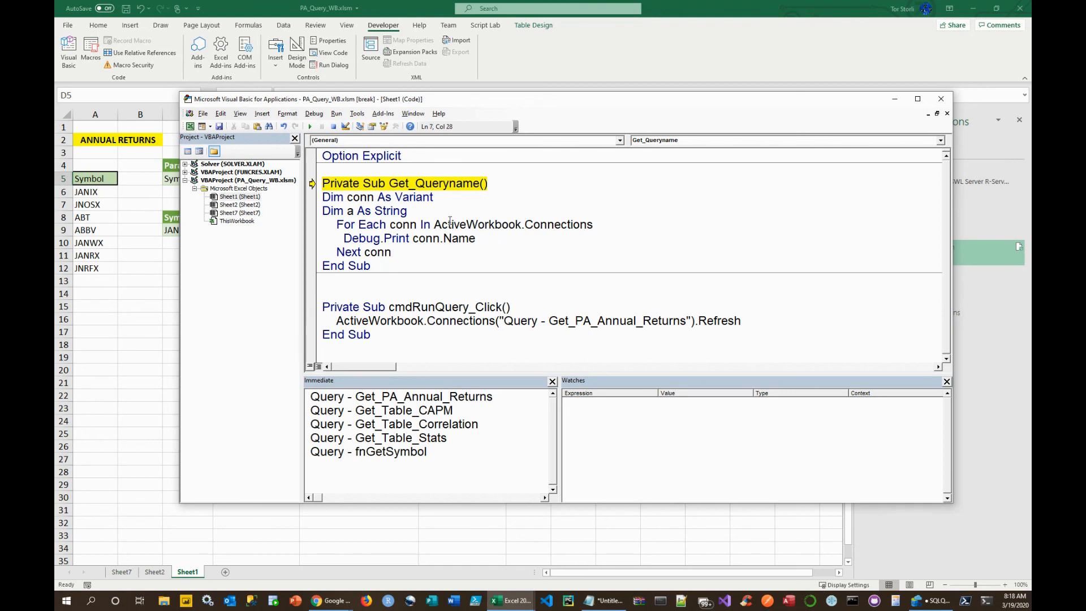
pyautogui.click(333, 126)
# Step into Get_Queryname as far as the For Each loop and examine the conn variable and ActiveWorkbook.Connections.
pyautogui.click(403, 212)
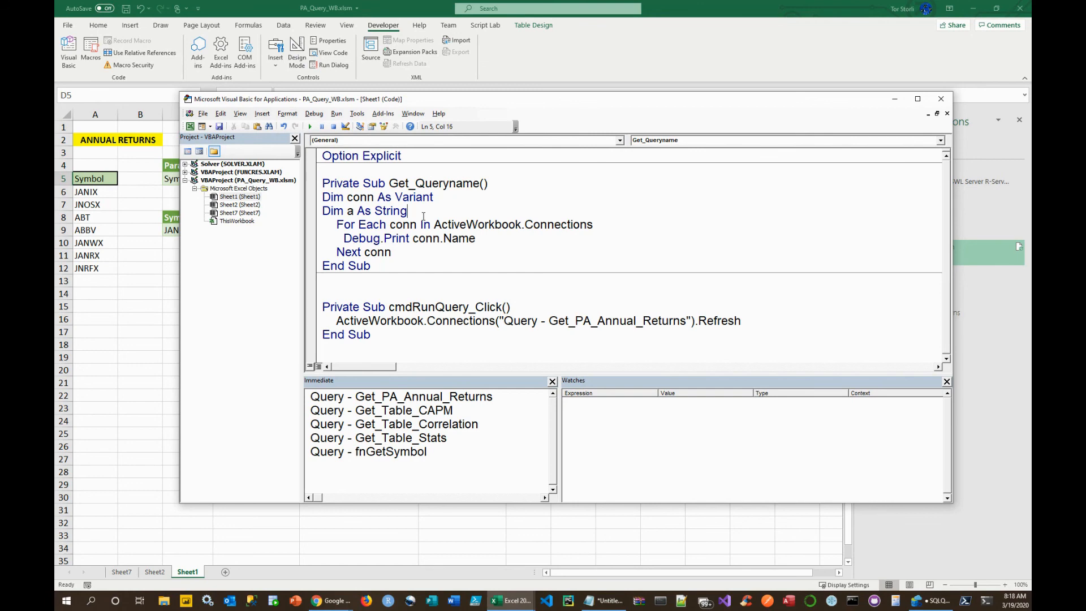
pyautogui.press('F8')
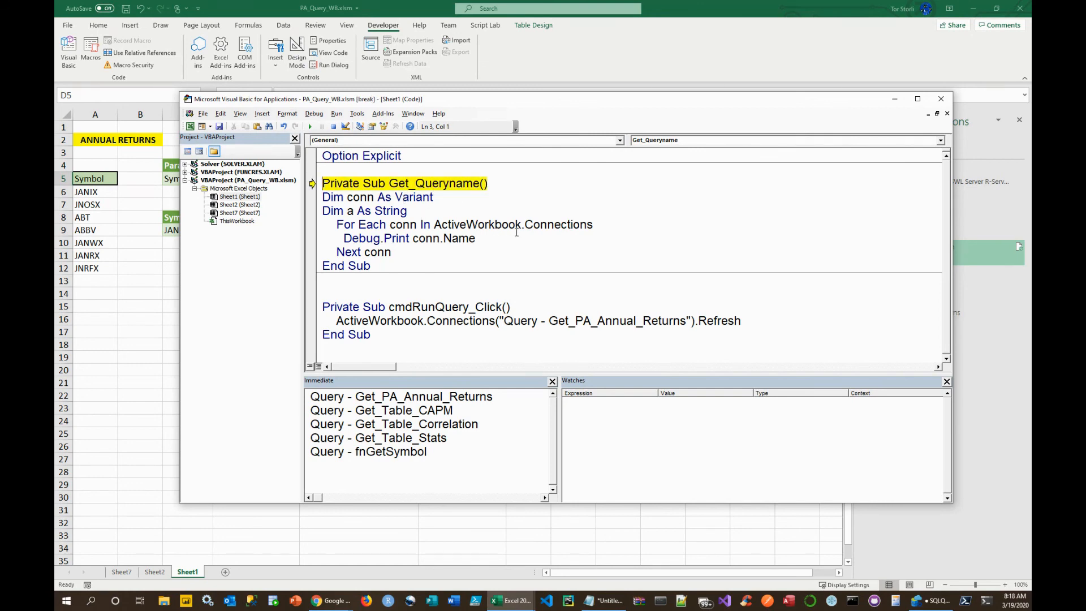
pyautogui.press('F8')
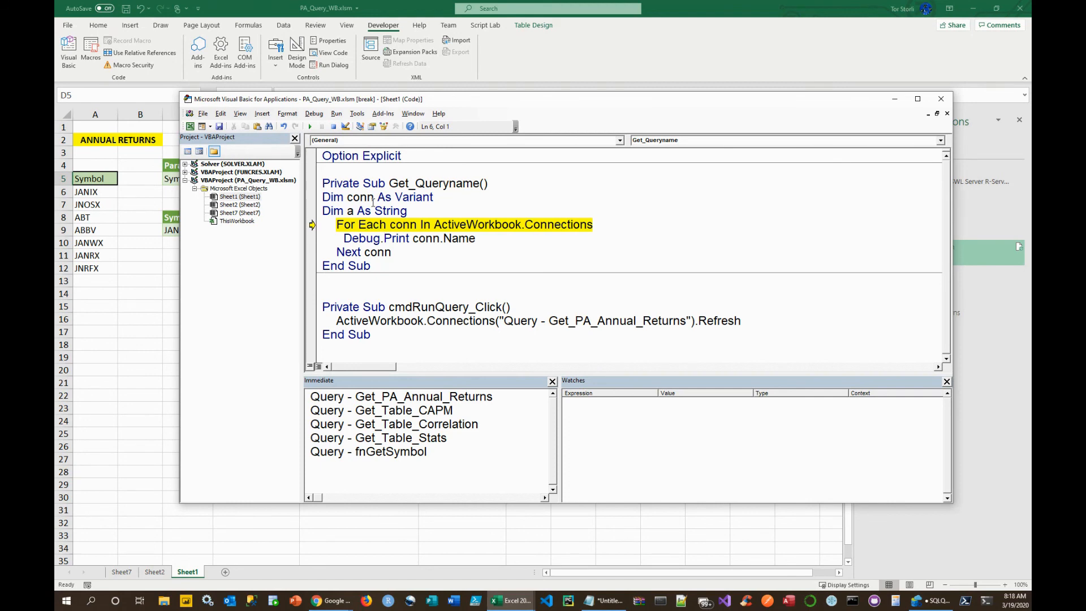
pyautogui.moveTo(370, 197)
pyautogui.doubleClick(361, 198)
pyautogui.doubleClick(491, 225)
pyautogui.click(436, 248)
# Step through the For Each loop of Get_Queryname to its end, printing each connection name to the Immediate window.
pyautogui.press('F8')
pyautogui.press('F8')
pyautogui.press('F8')
pyautogui.press('F8')
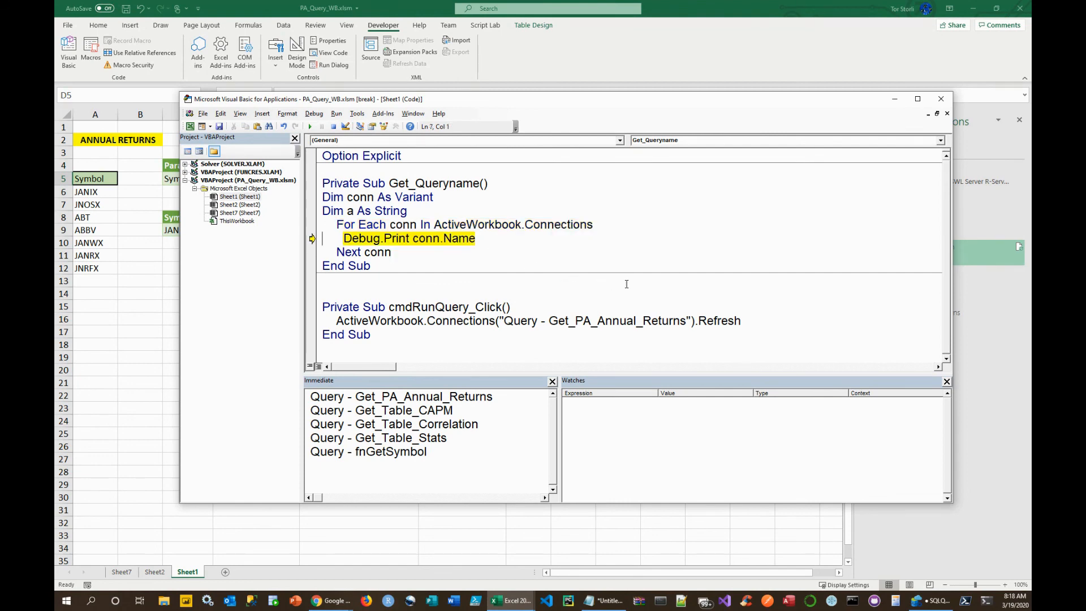
pyautogui.press('F8')
pyautogui.press('F8')
pyautogui.press('F8')
pyautogui.press('F8')
pyautogui.press('F8')
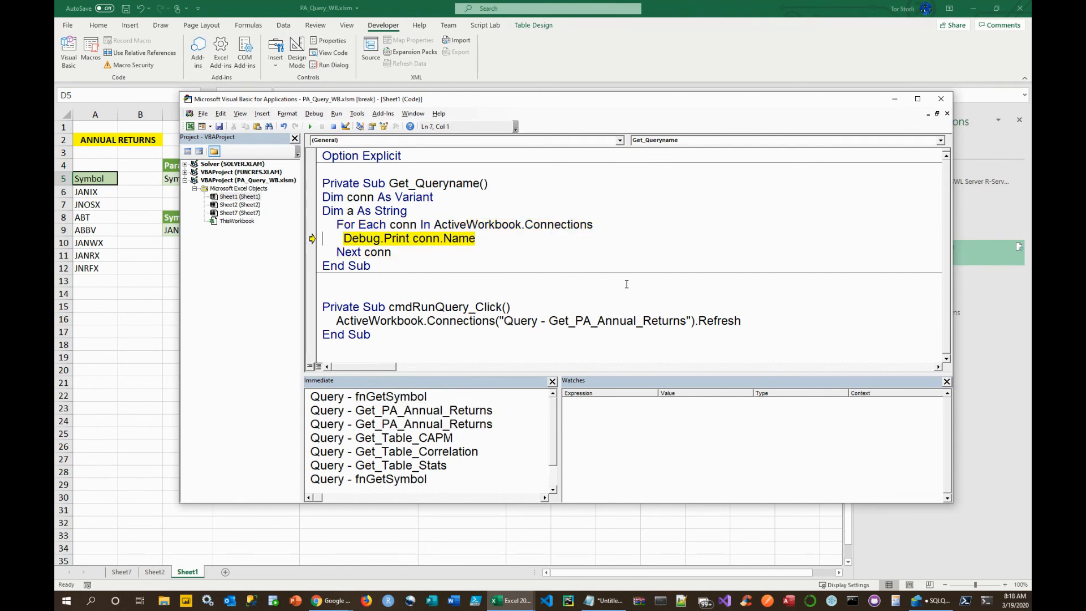
pyautogui.press('F8')
pyautogui.press('F8')
pyautogui.press('F8')
pyautogui.press('F8')
pyautogui.press('F8')
pyautogui.press('F8')
pyautogui.press('F8')
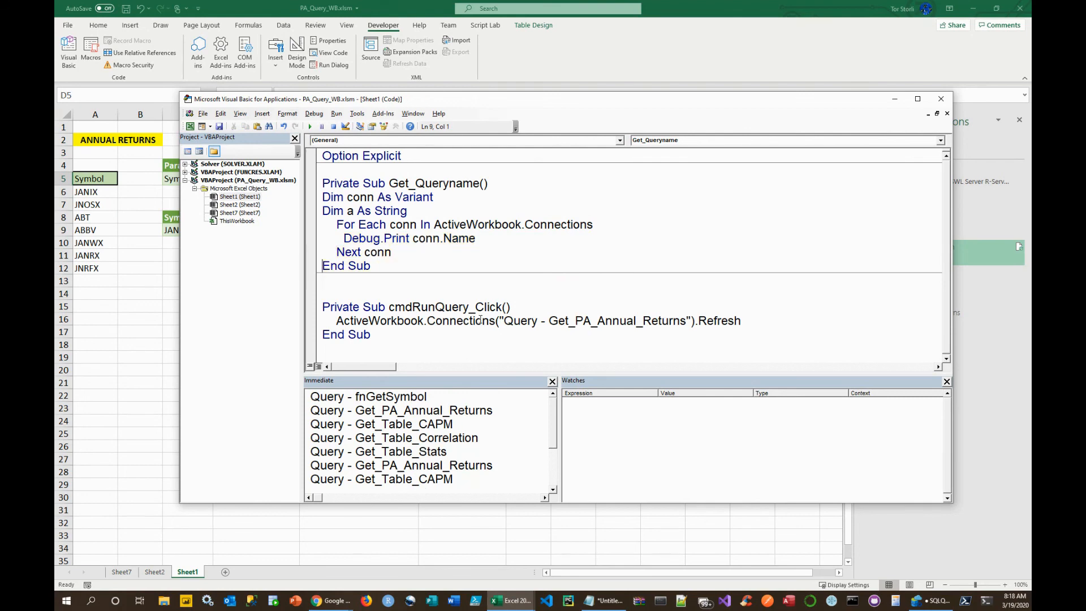
# Step through the Get_Queryname procedure once more to its End Sub, printing the connection names again.
pyautogui.press('F8')
pyautogui.press('F8')
pyautogui.press('F8')
pyautogui.press('F8')
pyautogui.press('F8')
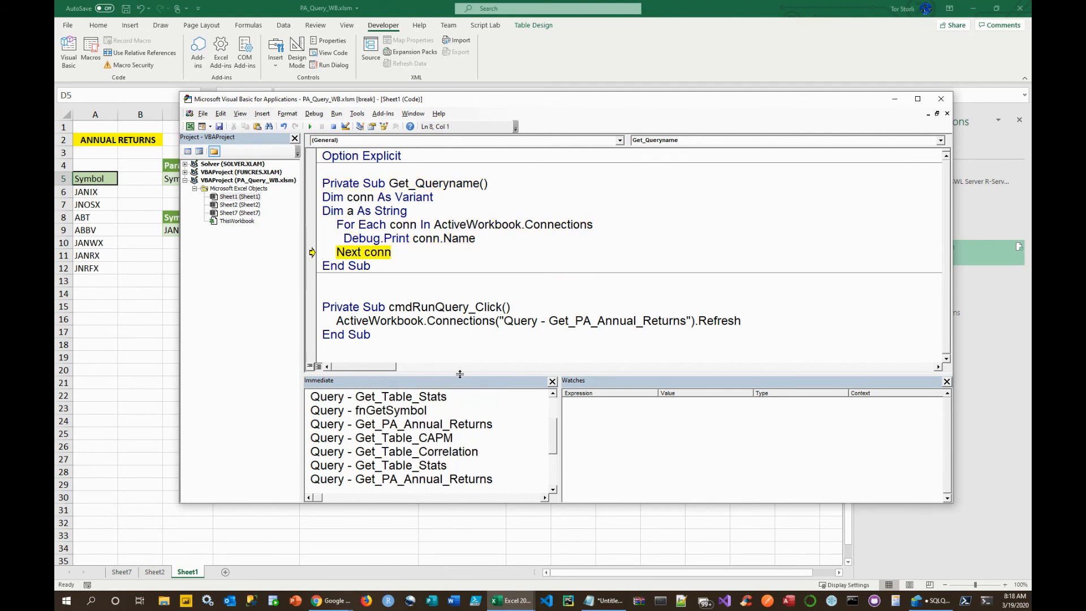
pyautogui.press('F8')
pyautogui.press('F8')
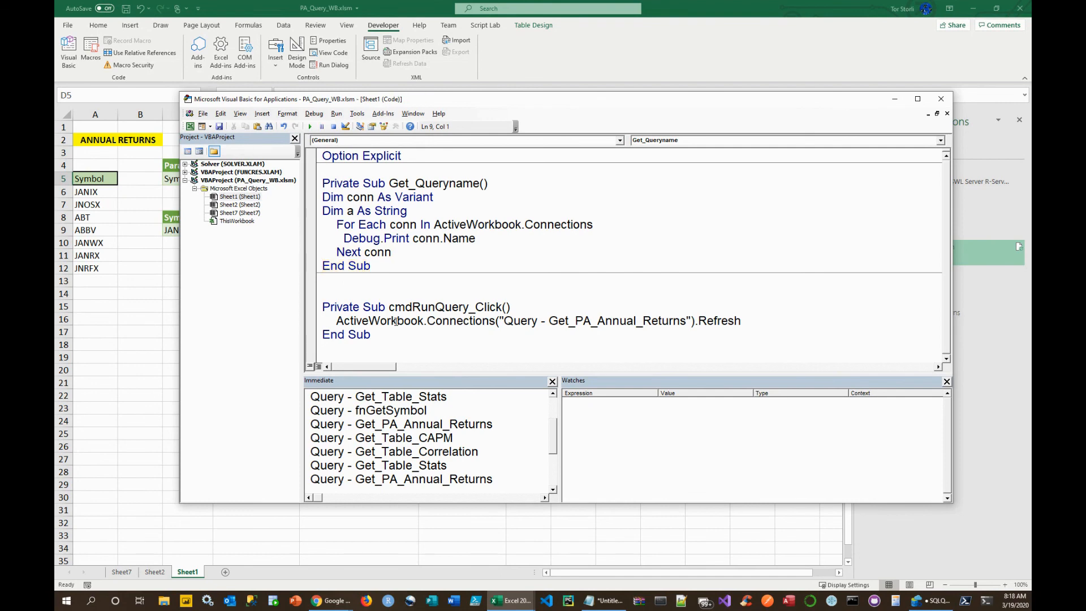
# Enlarge the Immediate window, locate the printed "Query - Get_PA_Annual_Returns" connection name, and restore the window's height.
pyautogui.moveTo(406, 374); pyautogui.dragTo(418, 263)
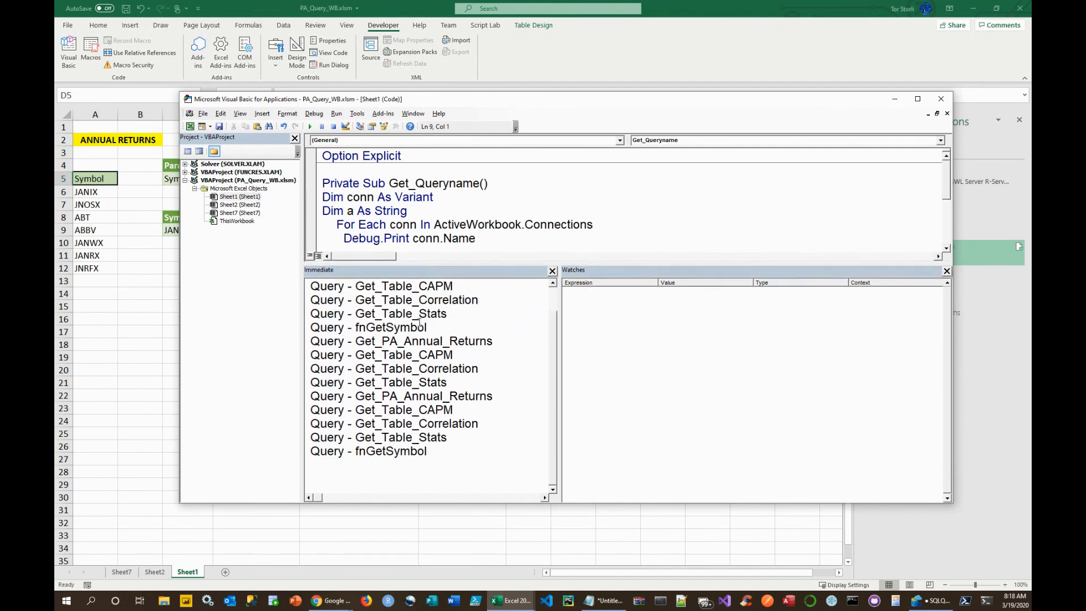
pyautogui.scroll(1, 419, 323)
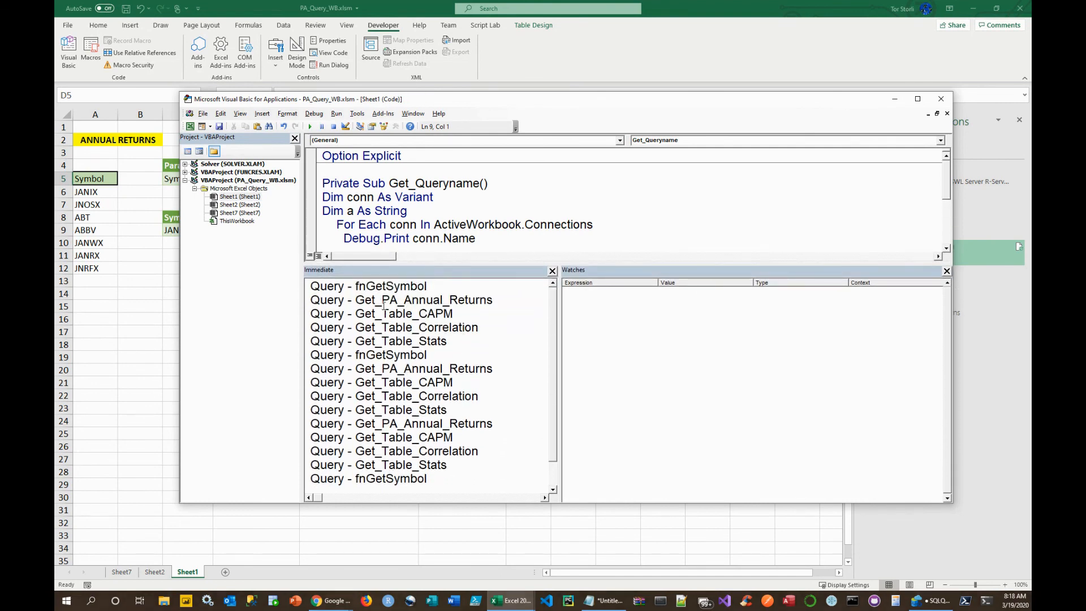
pyautogui.click(454, 327)
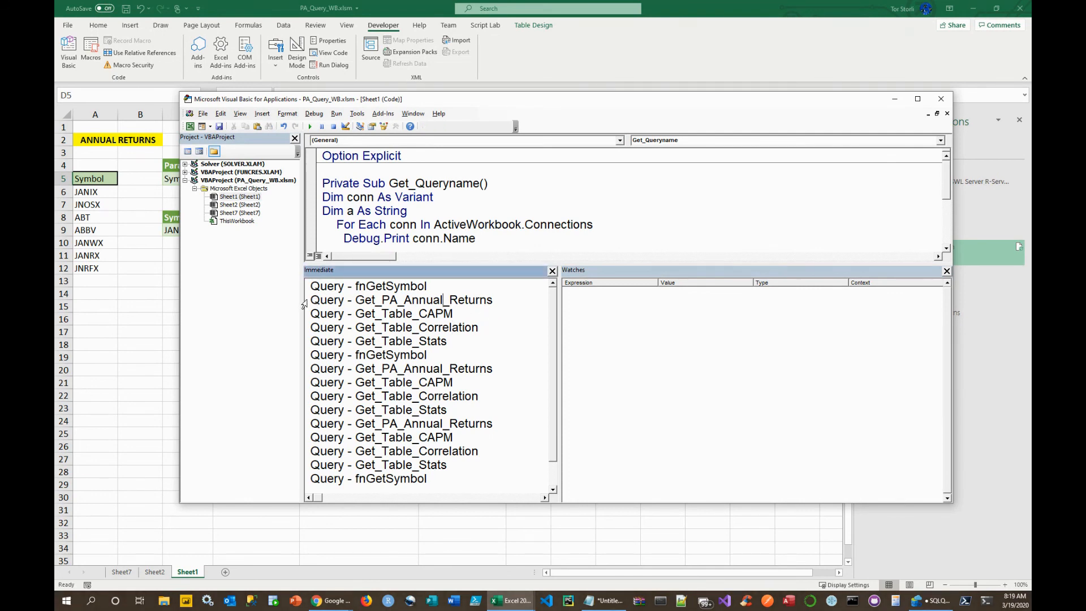
pyautogui.moveTo(310, 301); pyautogui.dragTo(498, 301)
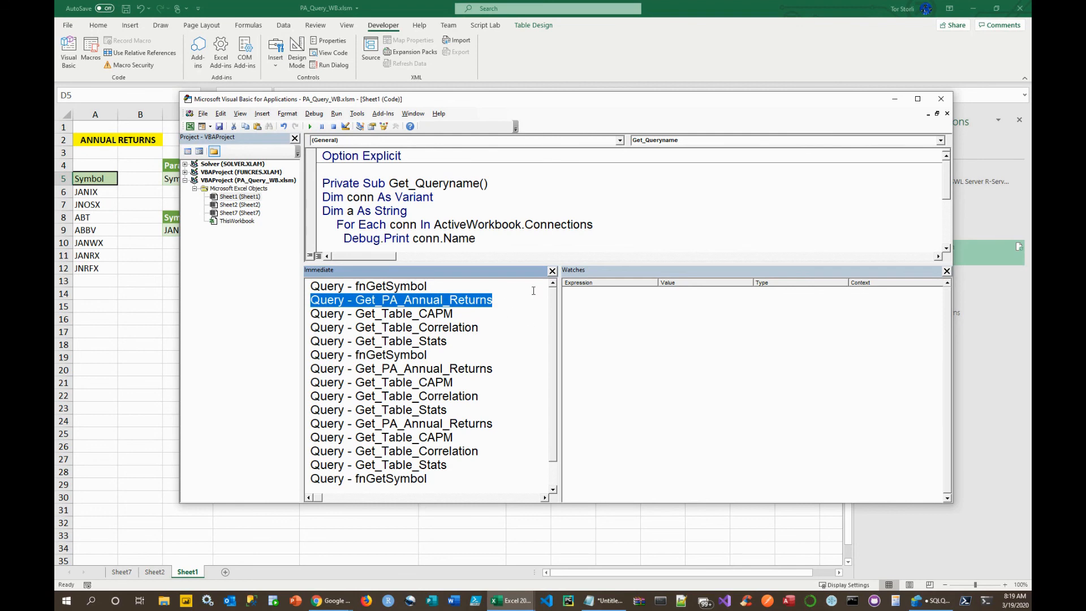
pyautogui.moveTo(527, 264); pyautogui.dragTo(546, 378)
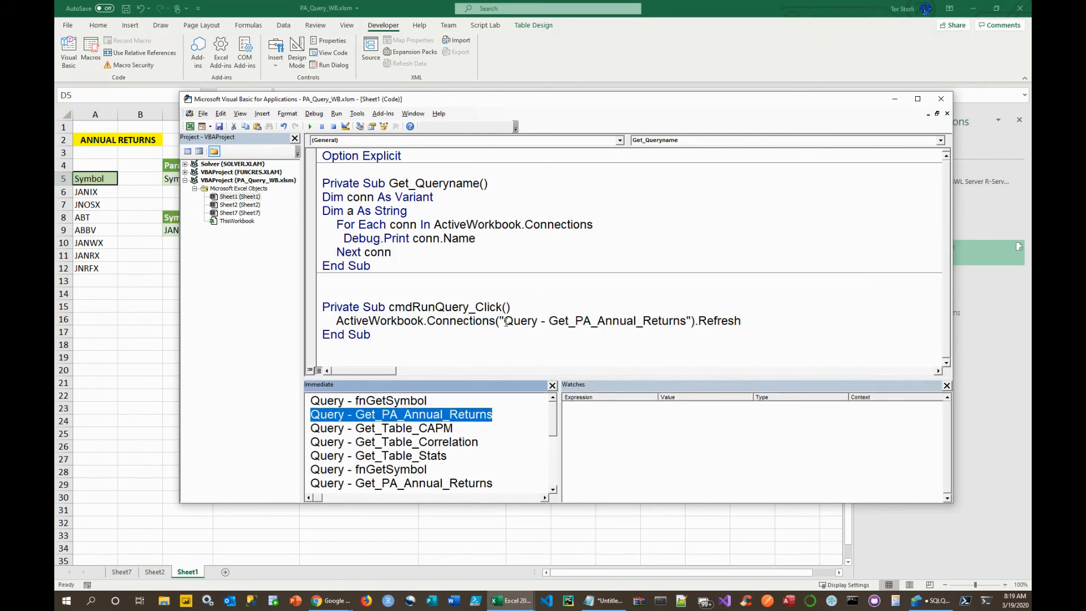
# Examine the "Query - Get_PA_Annual_Returns" string in cmdRunQuery_Click and close the VBA editor.
pyautogui.moveTo(504, 320); pyautogui.dragTo(687, 320)
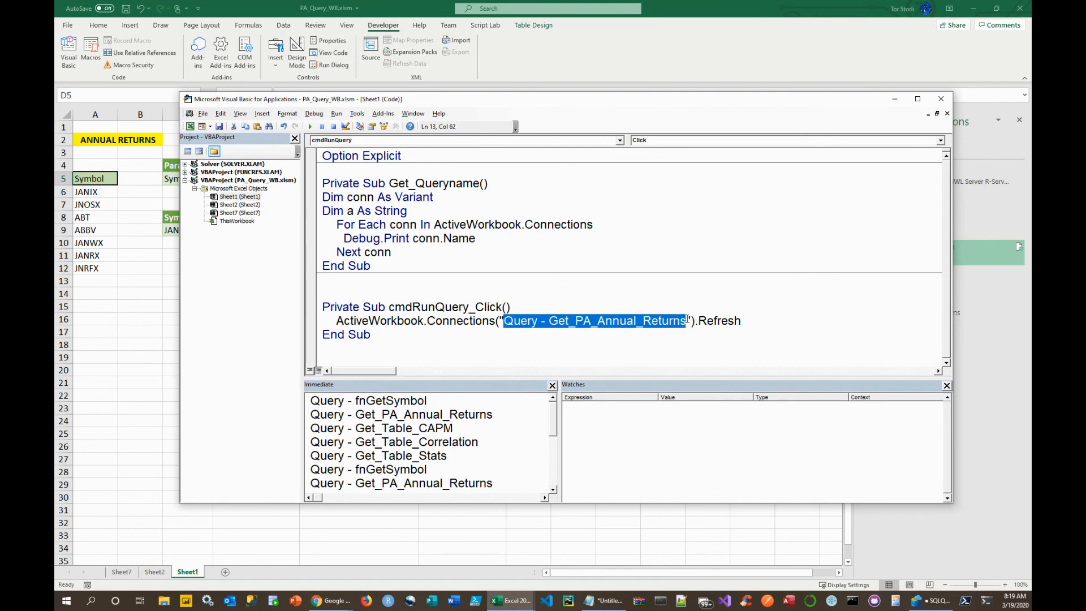
pyautogui.click(648, 284)
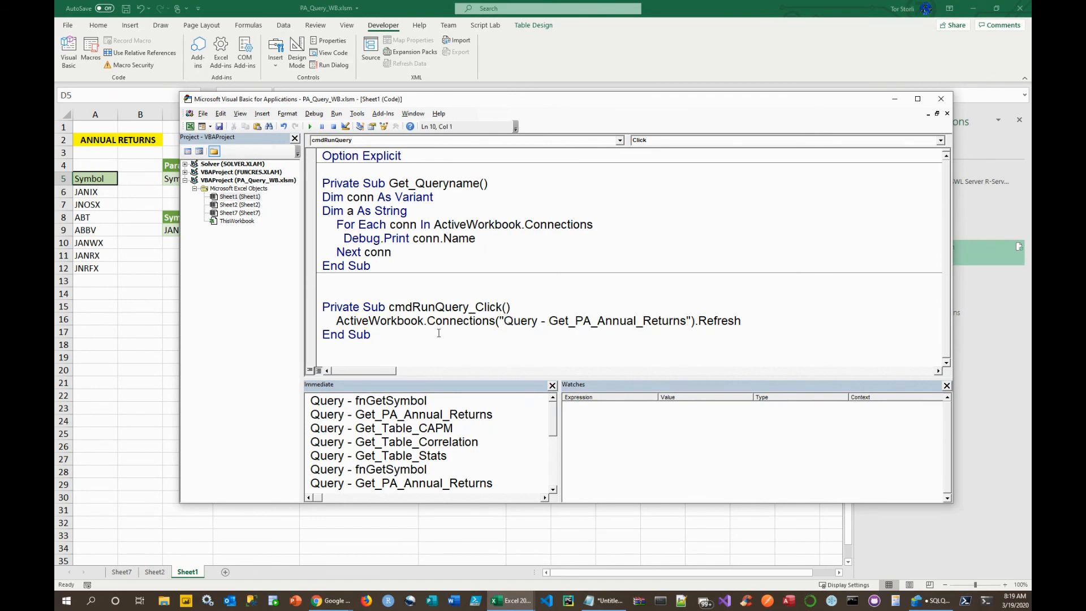
pyautogui.click(424, 321)
pyautogui.click(943, 101)
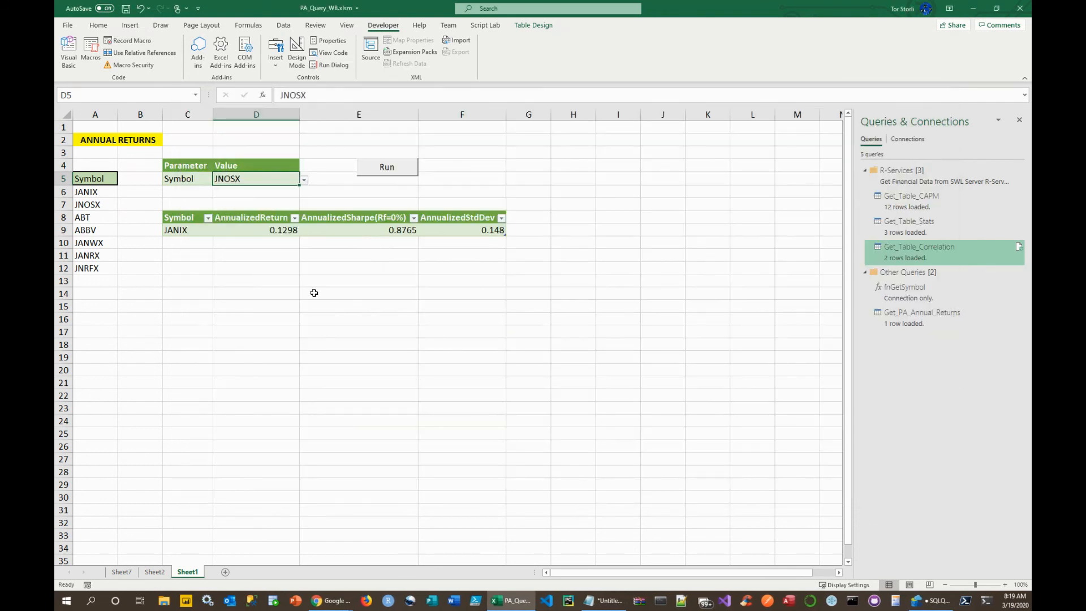
# Reopen the VBA editor on the Sheet1 code for a brief look and return to the worksheet.
pyautogui.click(314, 293)
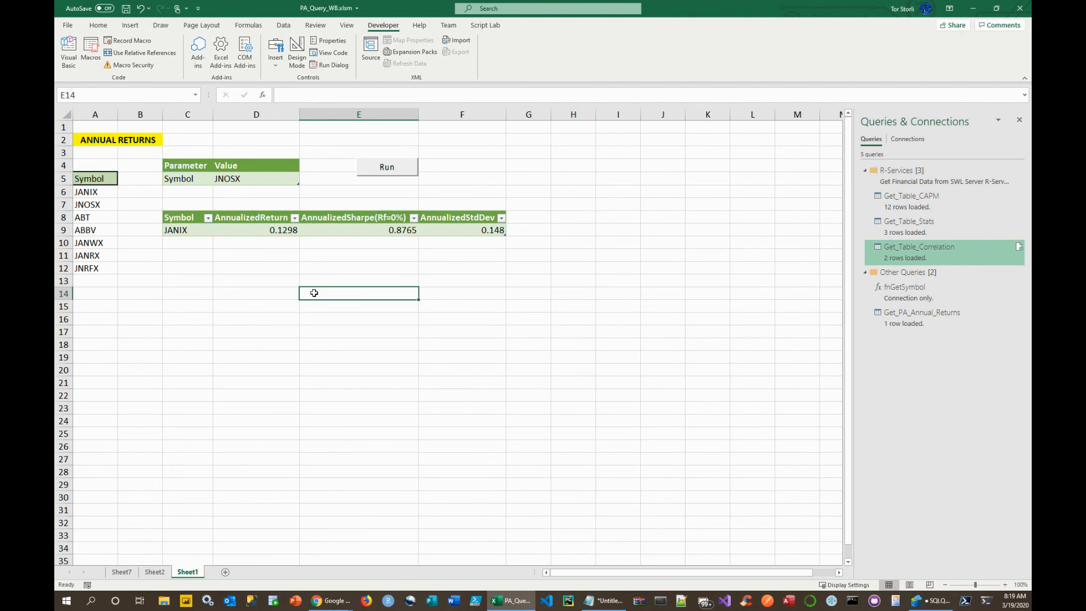
pyautogui.hotkey('alt', 'F11')
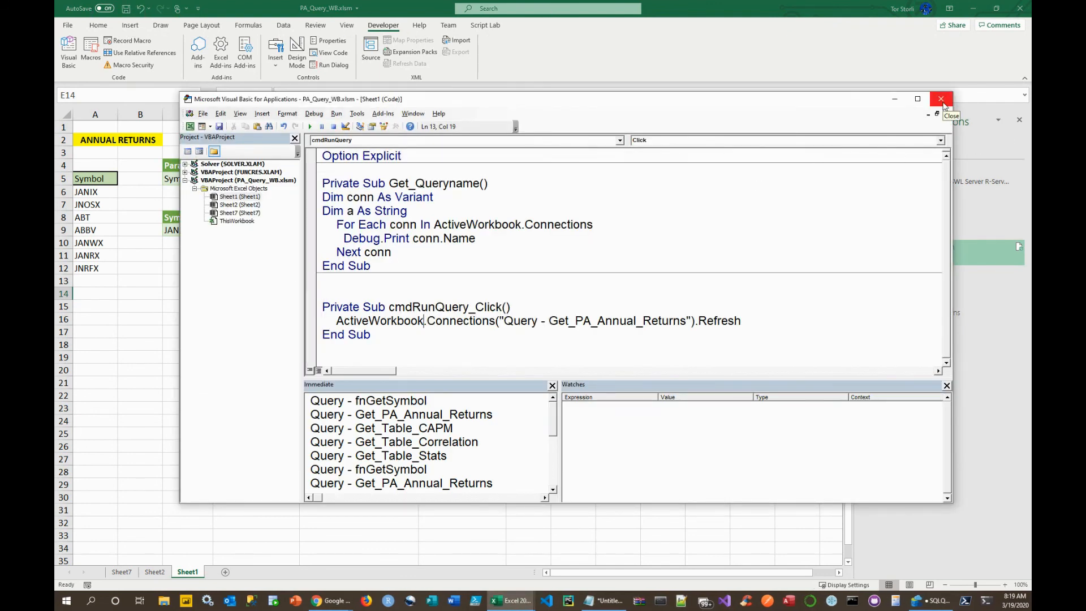
pyautogui.click(942, 99)
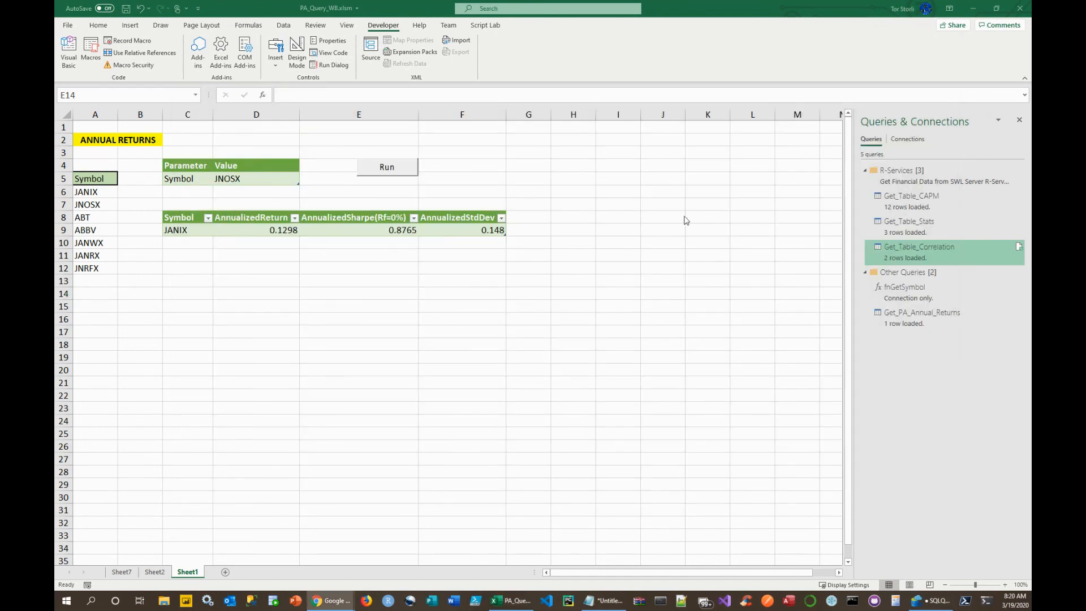
# View the Run button's code from Design Mode and examine the refresh line in cmdRunQuery_Click.
pyautogui.click(294, 52)
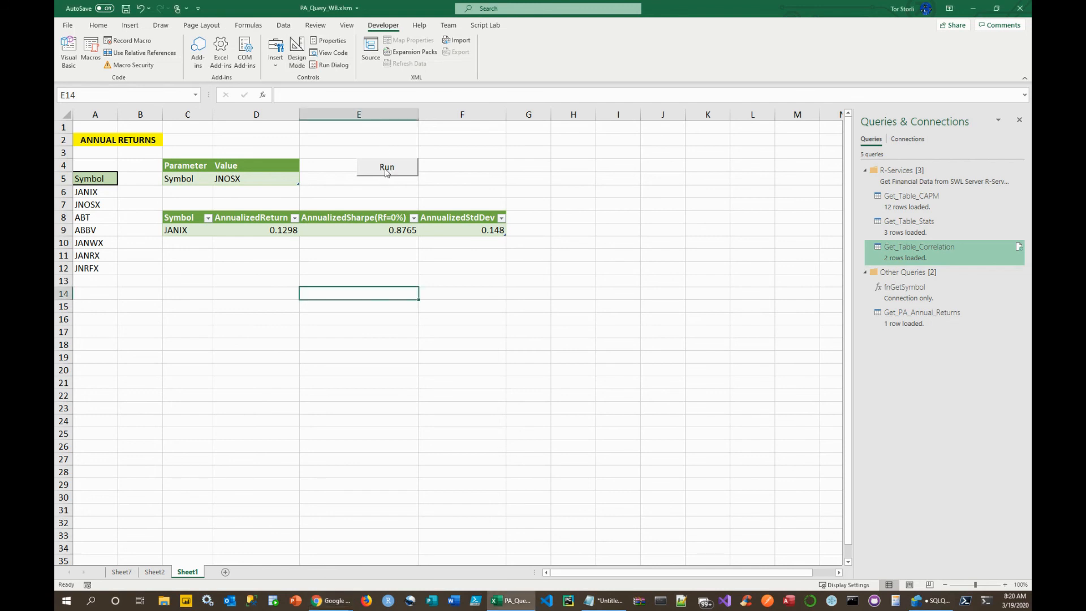
pyautogui.click(296, 51)
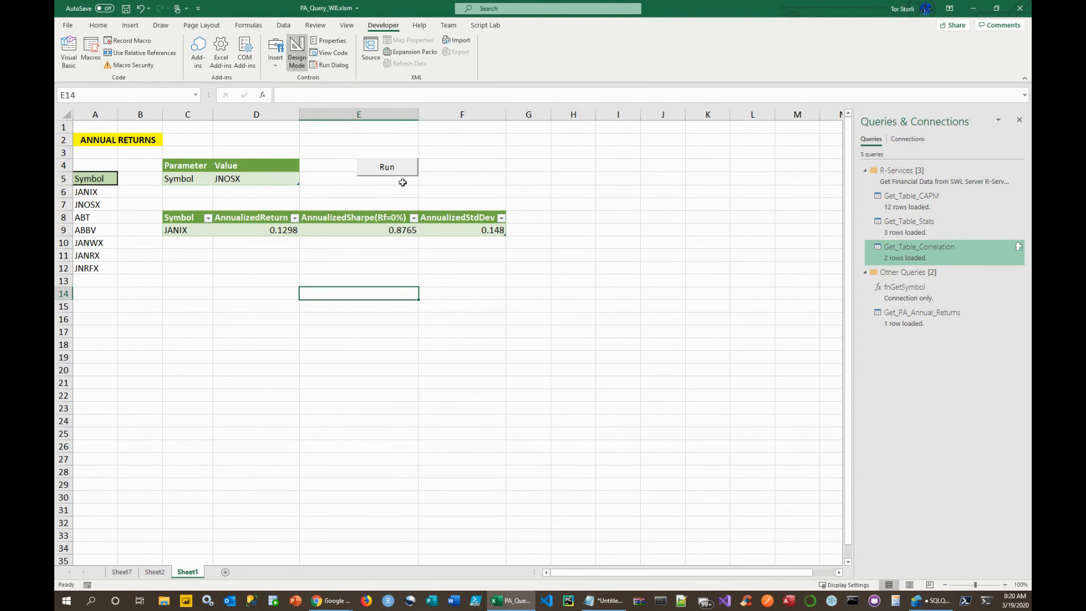
pyautogui.rightClick(391, 167)
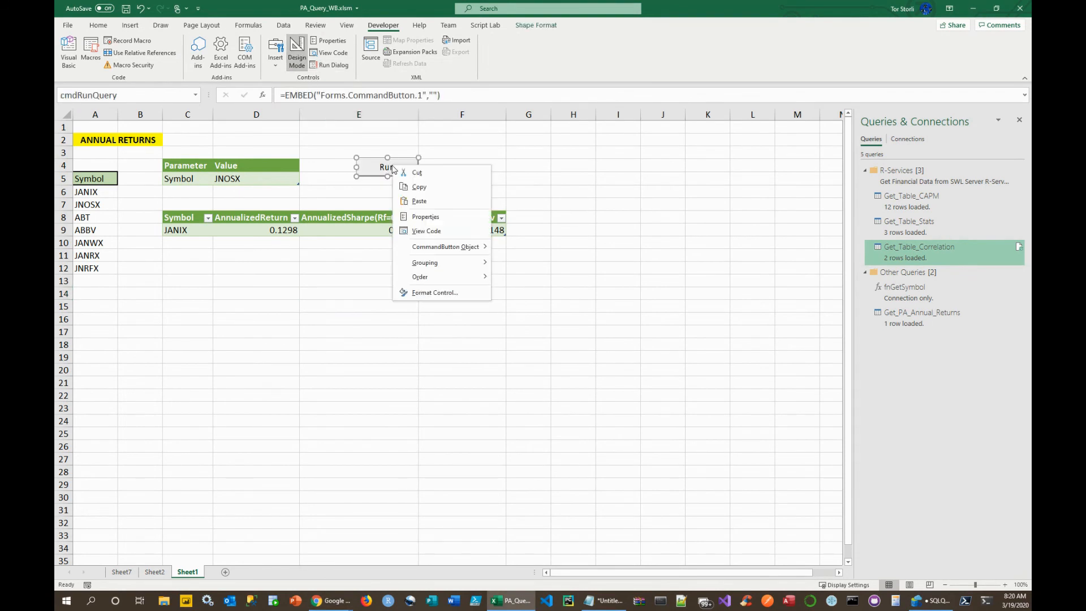
pyautogui.click(414, 231)
pyautogui.moveTo(337, 317); pyautogui.dragTo(437, 333)
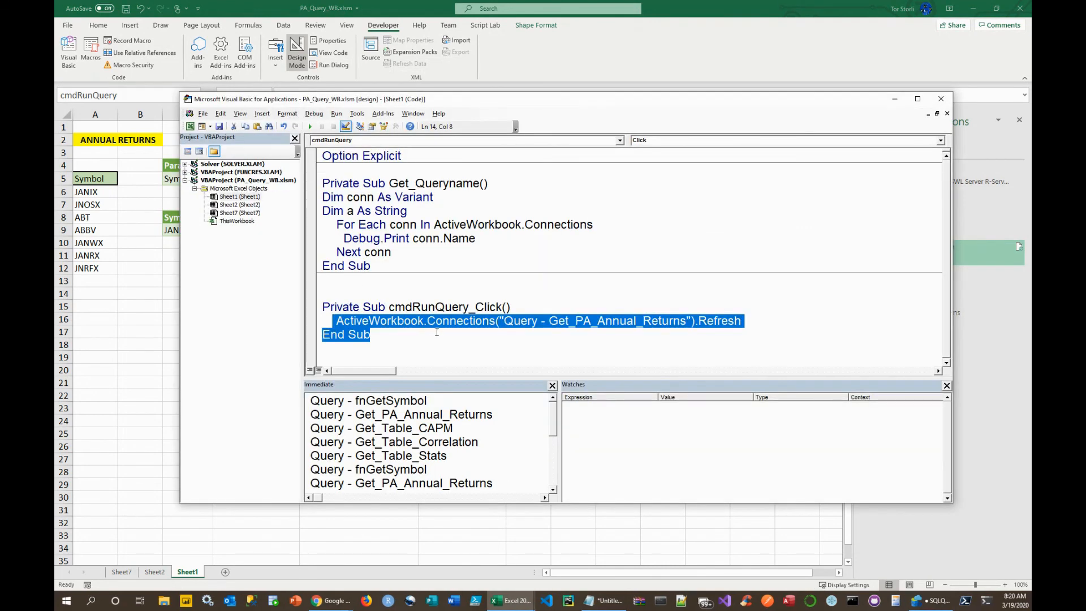
pyautogui.click(570, 278)
pyautogui.click(940, 98)
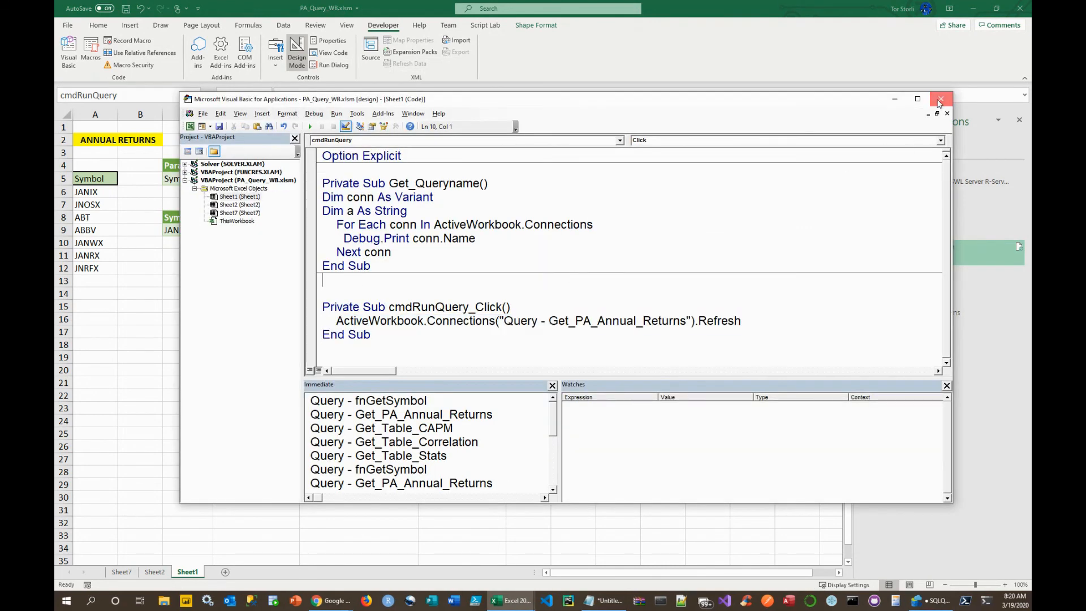
pyautogui.click(568, 265)
pyautogui.click(297, 54)
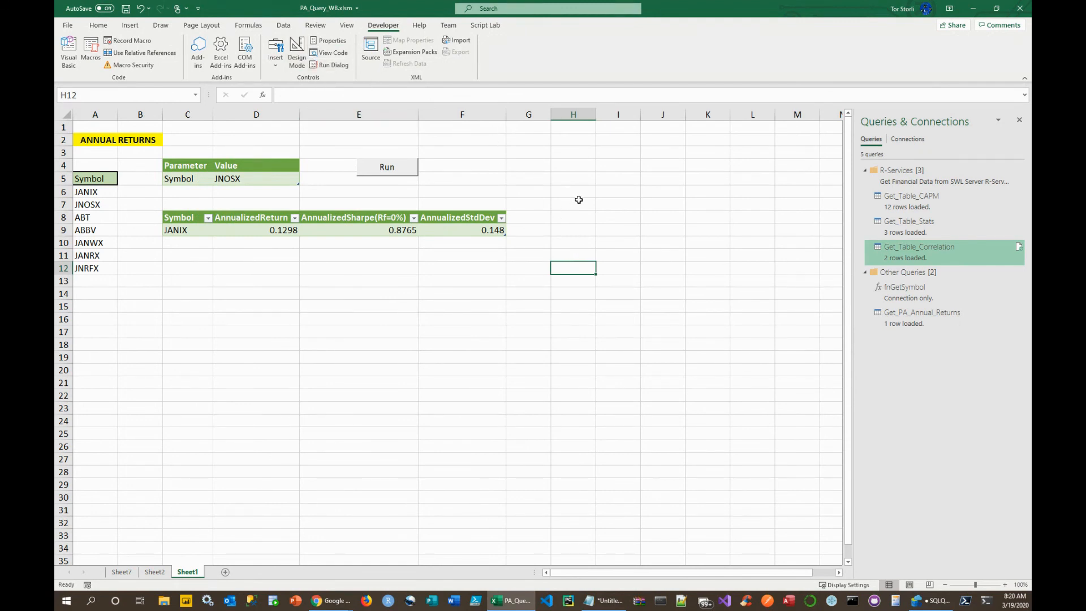
# Look over the Form and ActiveX controls that can be inserted on the sheet.
pyautogui.click(393, 173)
pyautogui.click(277, 67)
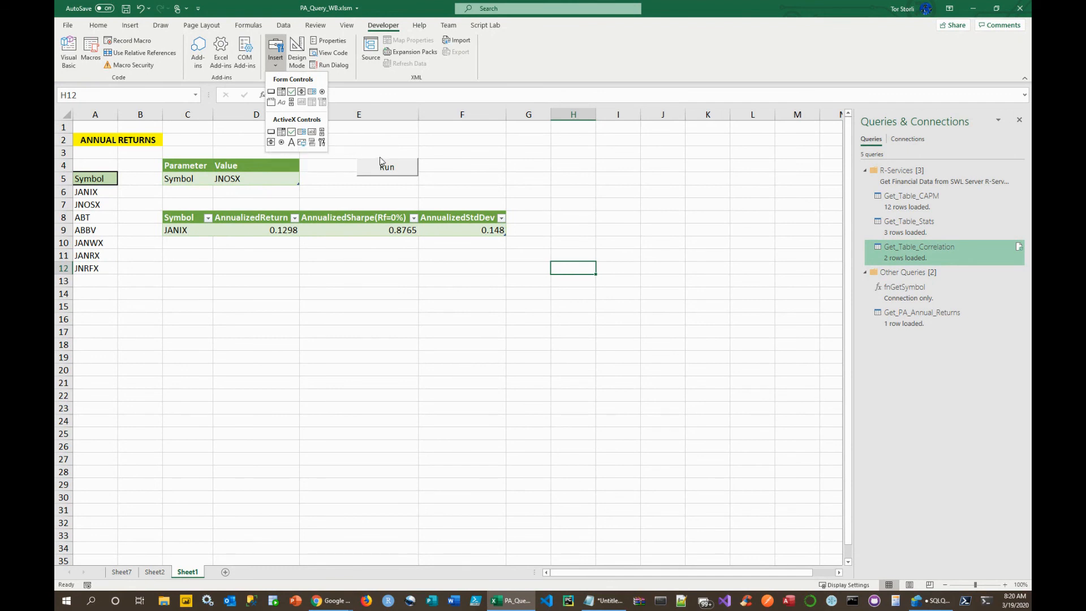
pyautogui.click(379, 126)
# Inspect the Name and Caption properties of the Run command button in Design Mode.
pyautogui.click(298, 48)
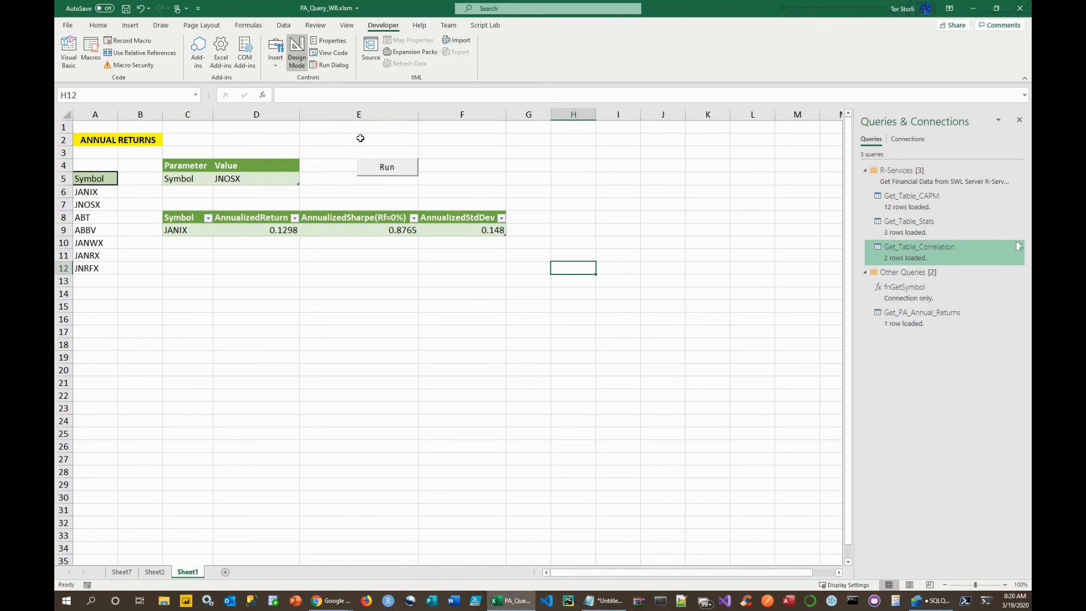
pyautogui.rightClick(373, 170)
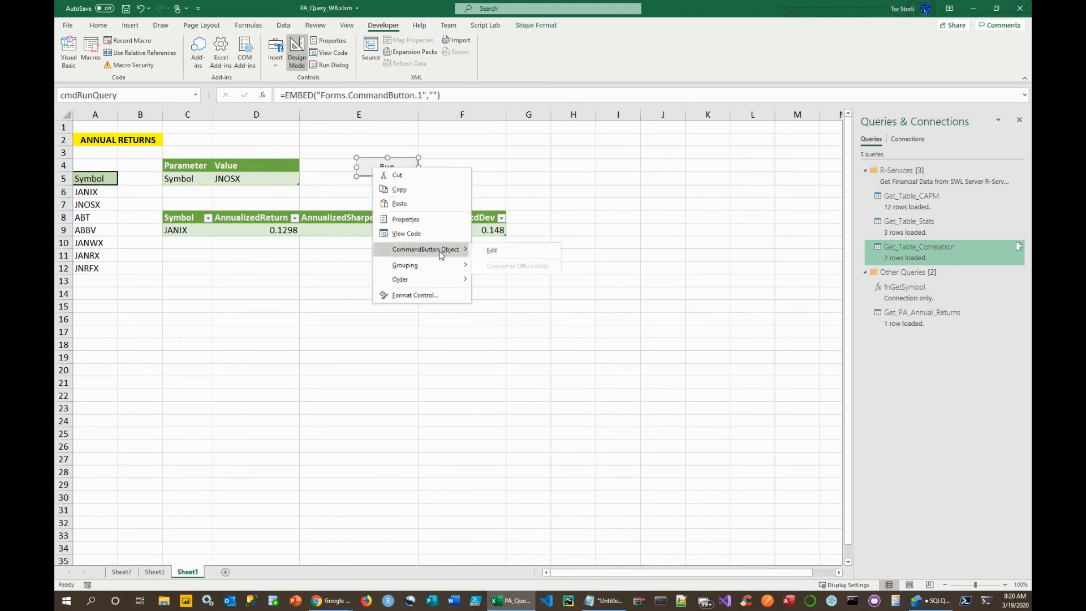
pyautogui.click(407, 219)
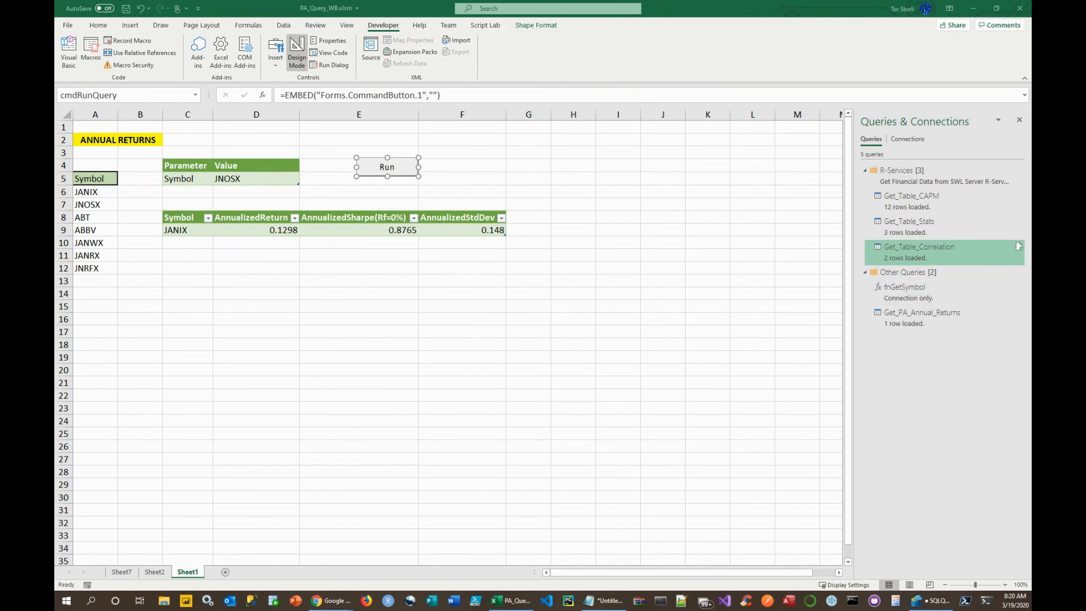
pyautogui.moveTo(1030, 115); pyautogui.dragTo(666, 121)
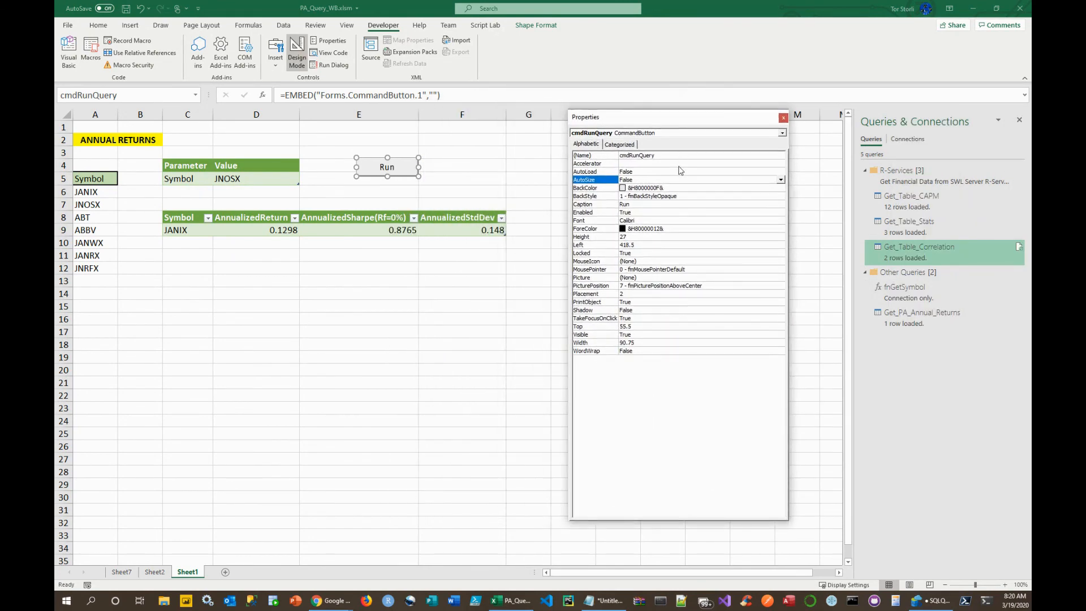
pyautogui.click(671, 158)
pyautogui.doubleClick(650, 155)
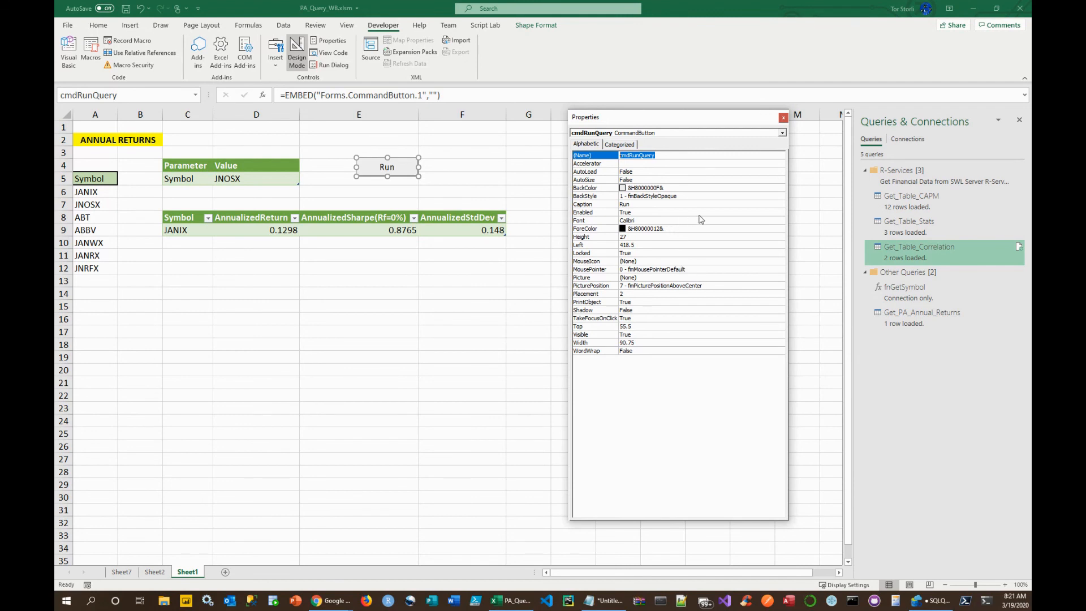
pyautogui.click(652, 205)
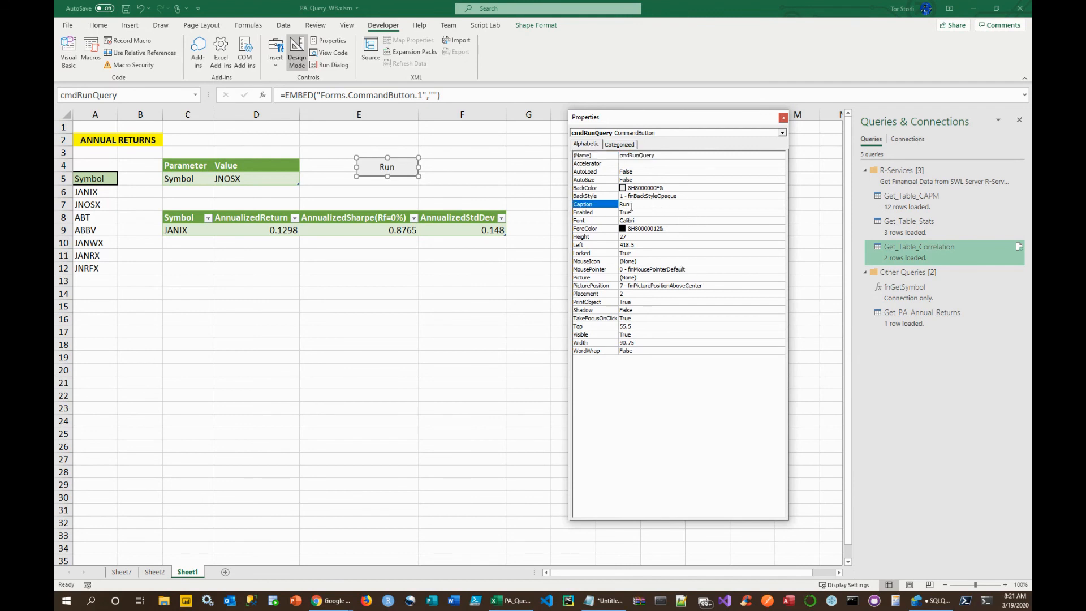
pyautogui.click(784, 118)
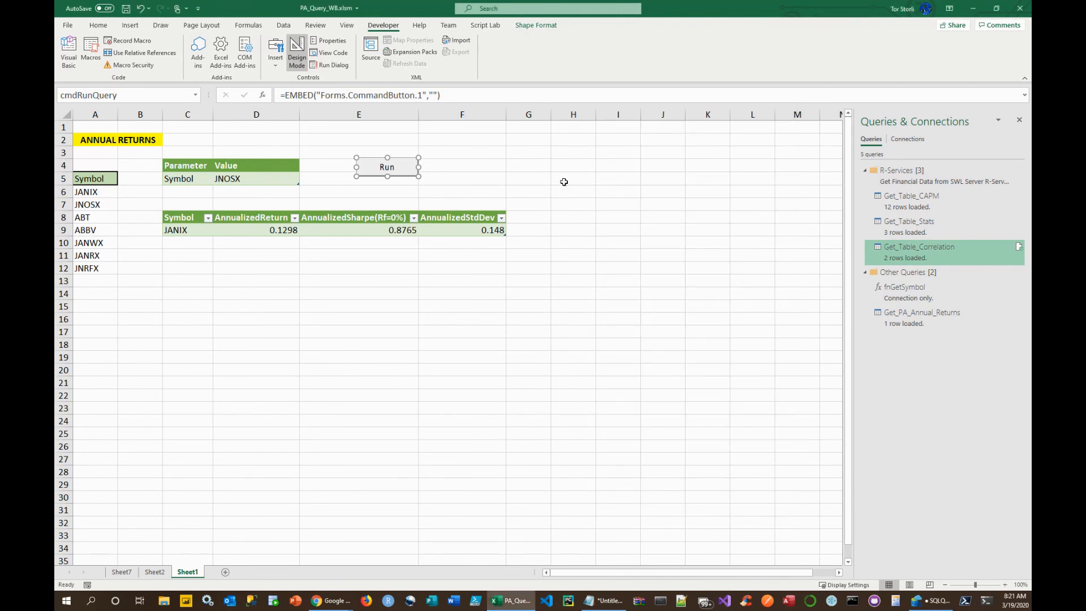
pyautogui.click(572, 230)
# Open the Run button's click procedure directly from the sheet, return to the worksheet and leave Design Mode.
pyautogui.doubleClick(382, 172)
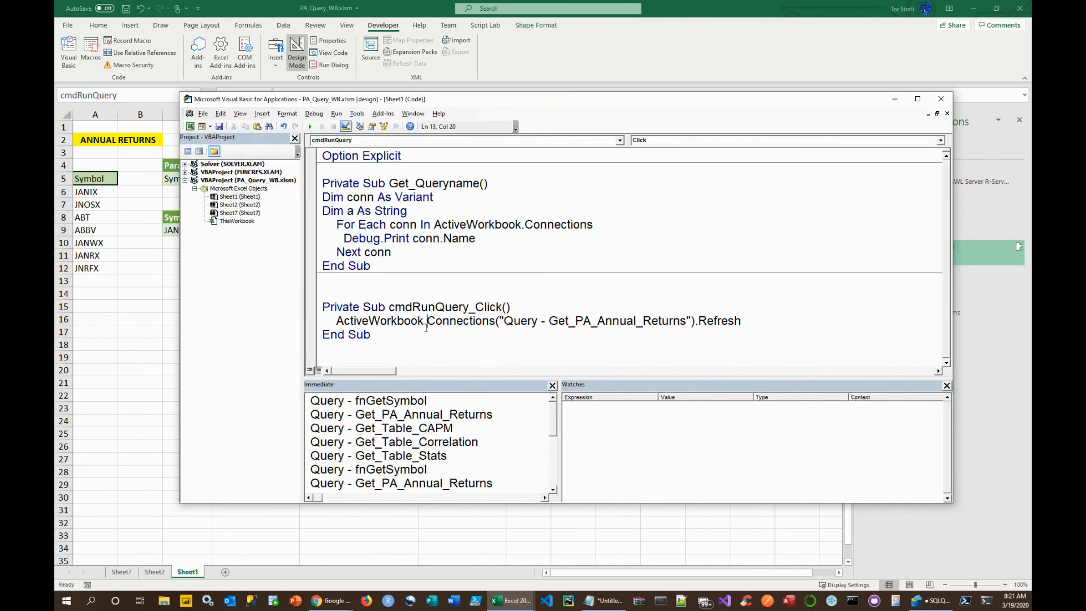
pyautogui.click(941, 99)
pyautogui.click(581, 198)
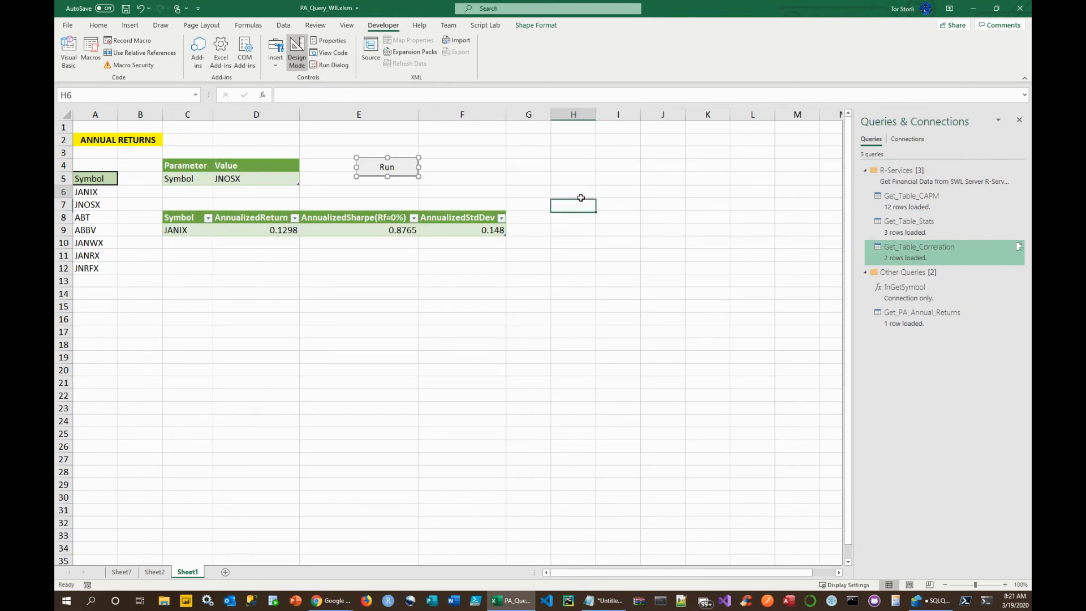
pyautogui.click(297, 52)
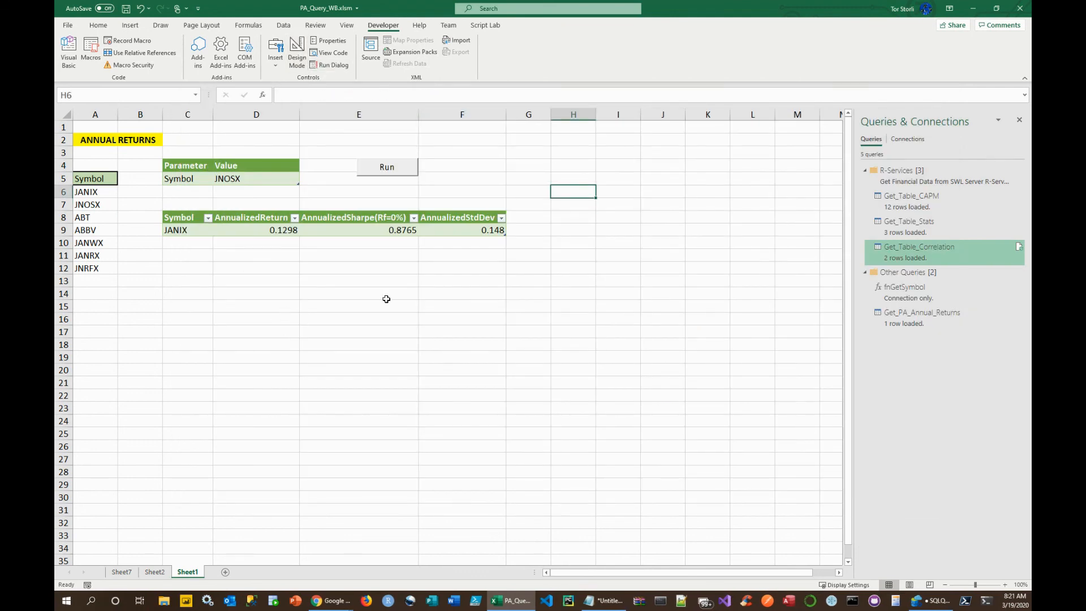
# Show the list of symbols allowed in cell D5 and close it without choosing one.
pyautogui.click(284, 179)
pyautogui.click(303, 181)
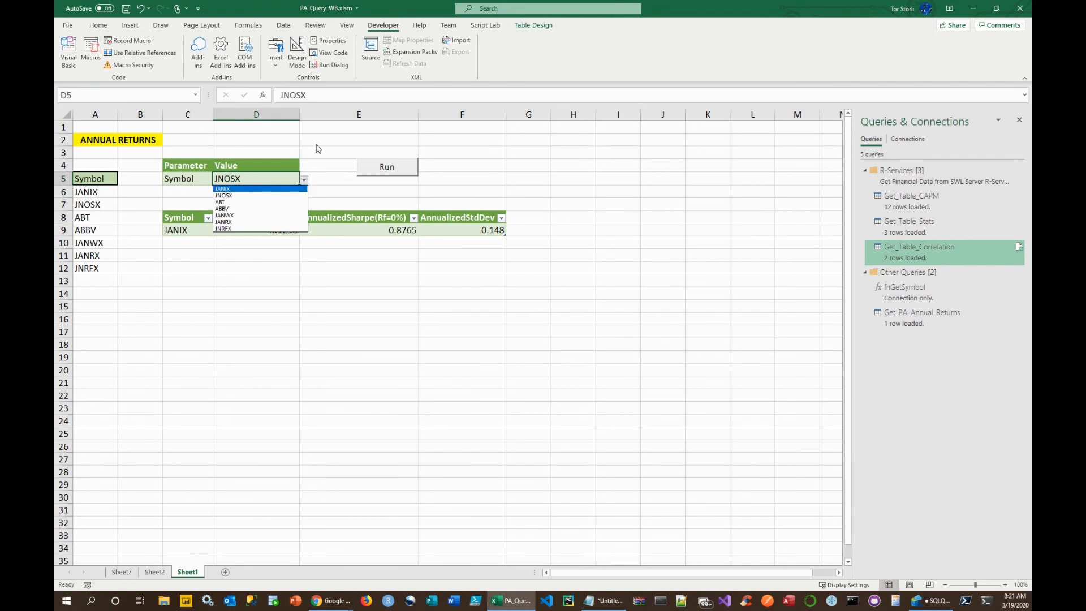
pyautogui.press('Escape')
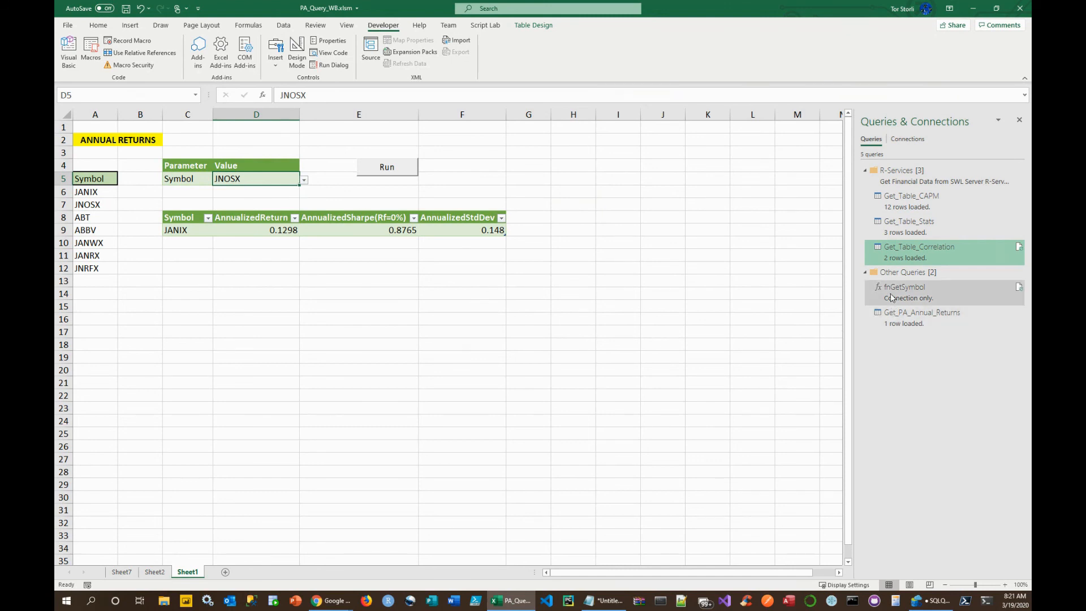
# Open the fnGetSymbol function in Power Query and show its M code in the Advanced Editor.
pyautogui.moveTo(899, 290)
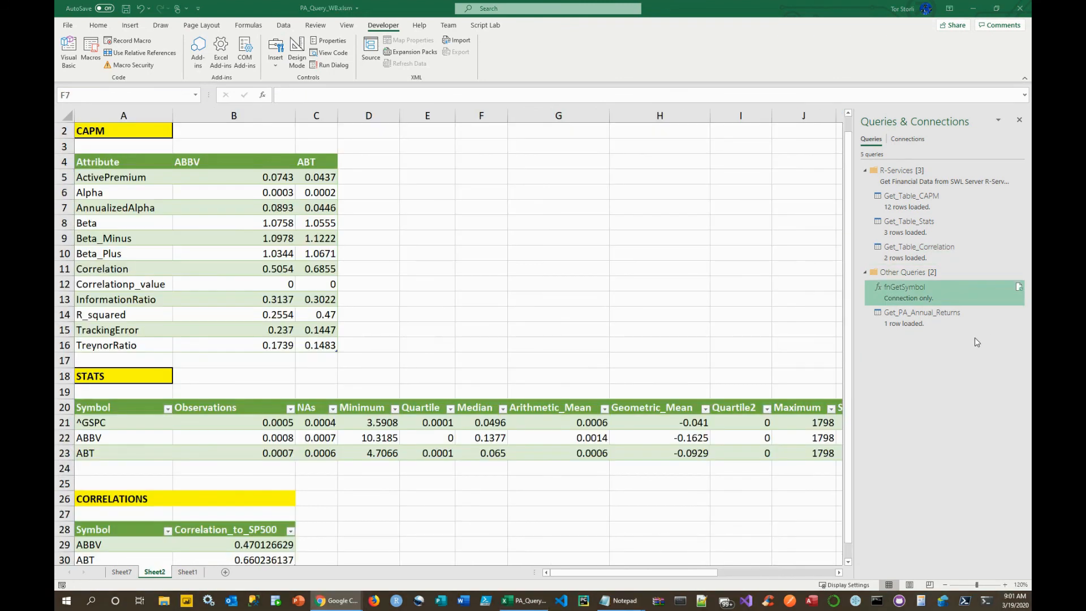
pyautogui.click(915, 294)
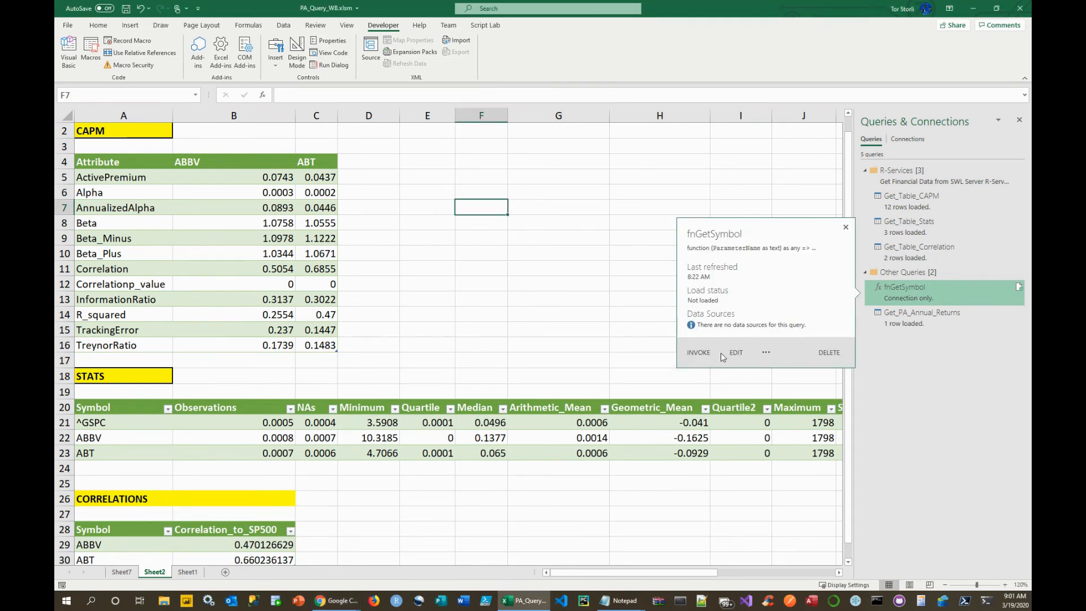
pyautogui.click(737, 353)
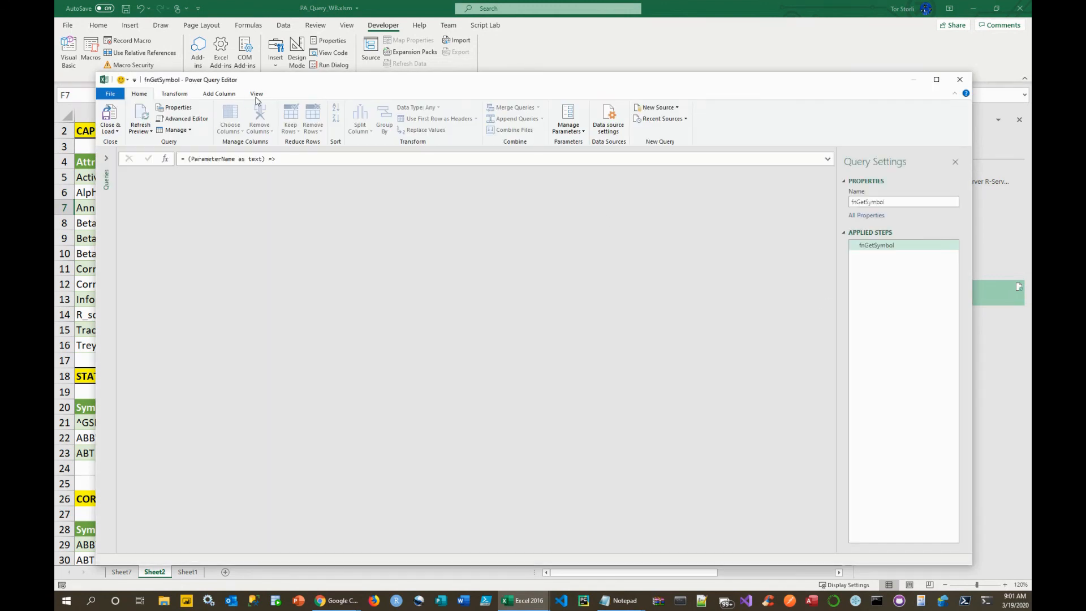
pyautogui.click(257, 94)
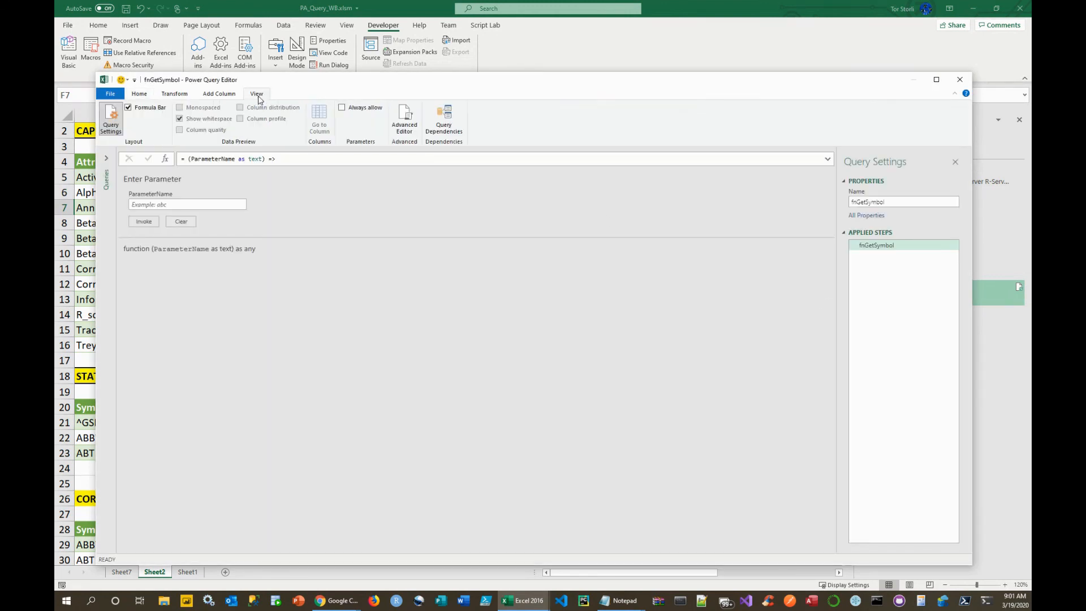
pyautogui.click(411, 120)
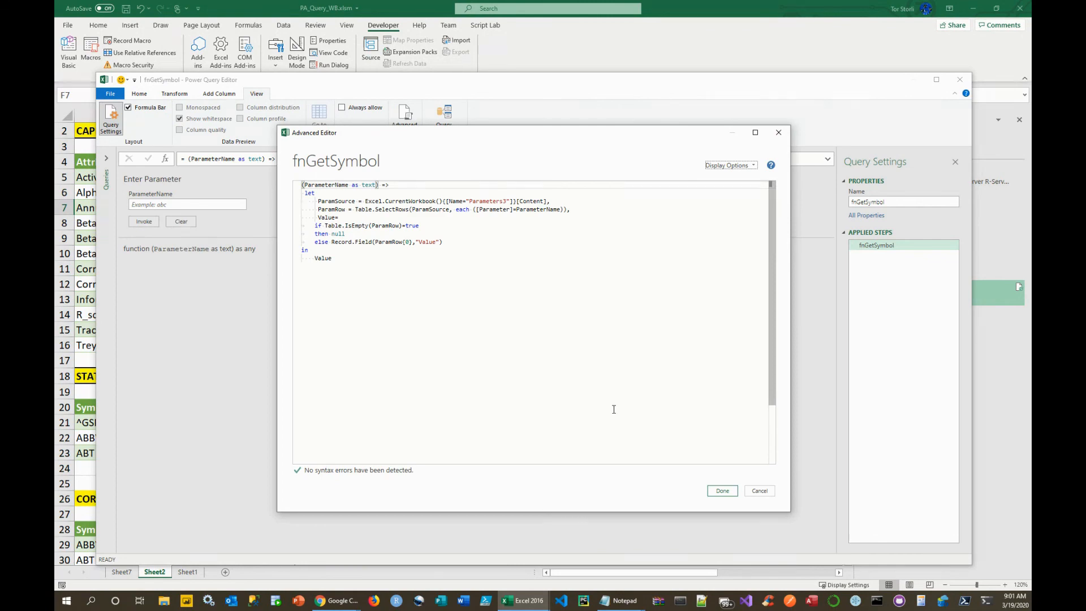
# Switch to the Notepad copy of the fnGetSymbol code and highlight the parts of its signature line: ParameterName, text and the => operator.
pyautogui.click(627, 606)
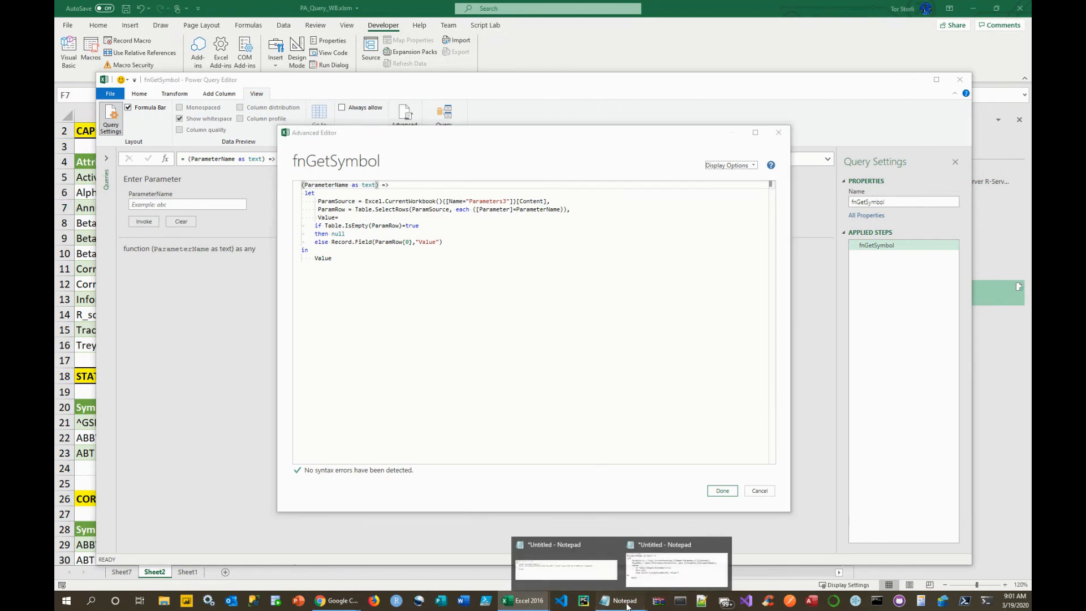
pyautogui.click(671, 549)
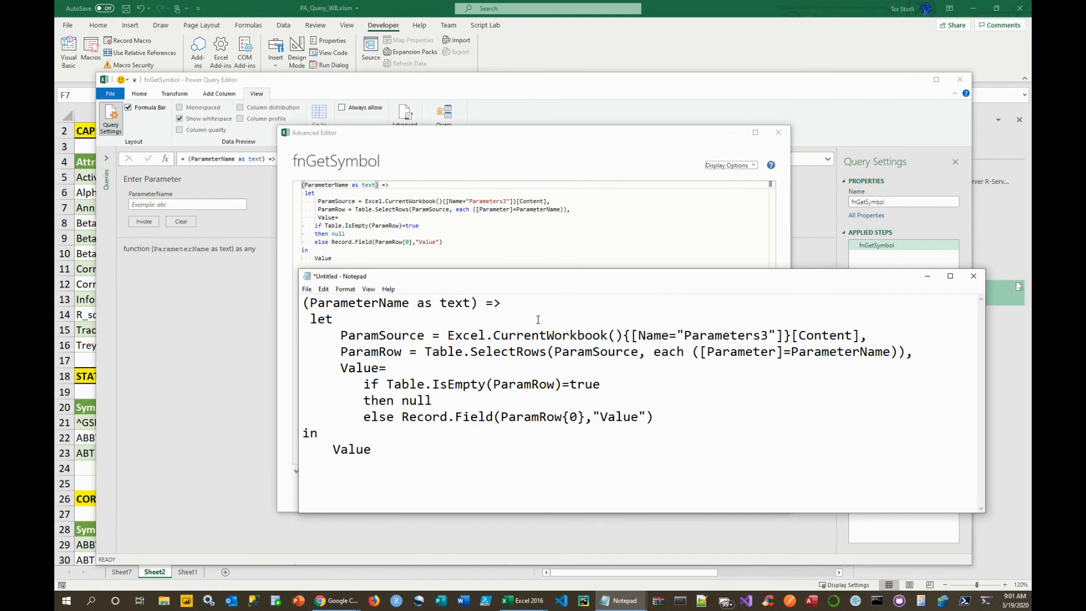
pyautogui.moveTo(559, 276); pyautogui.dragTo(540, 293)
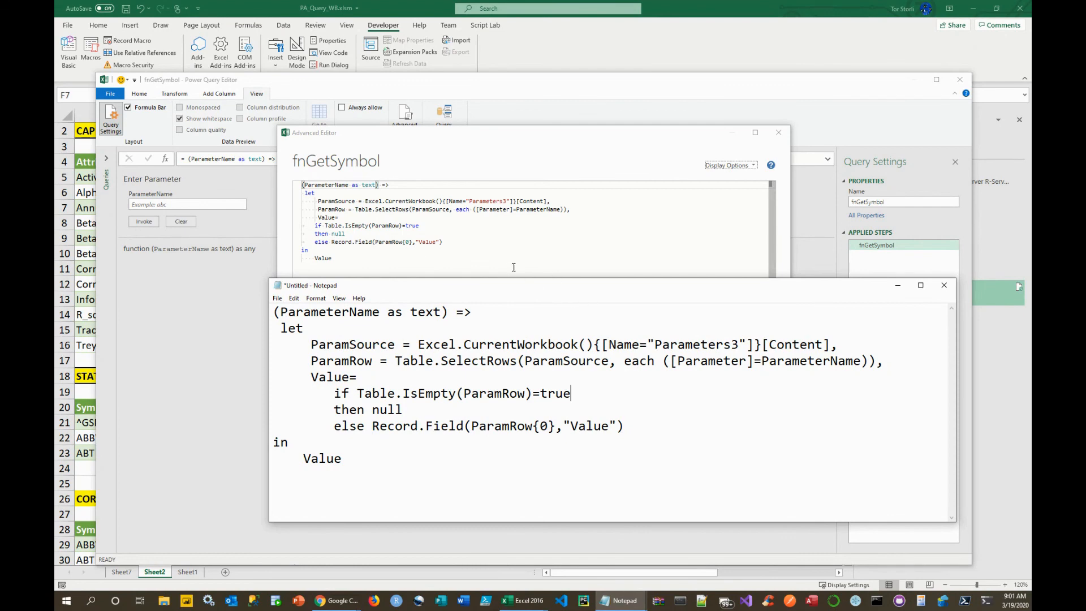
pyautogui.doubleClick(320, 312)
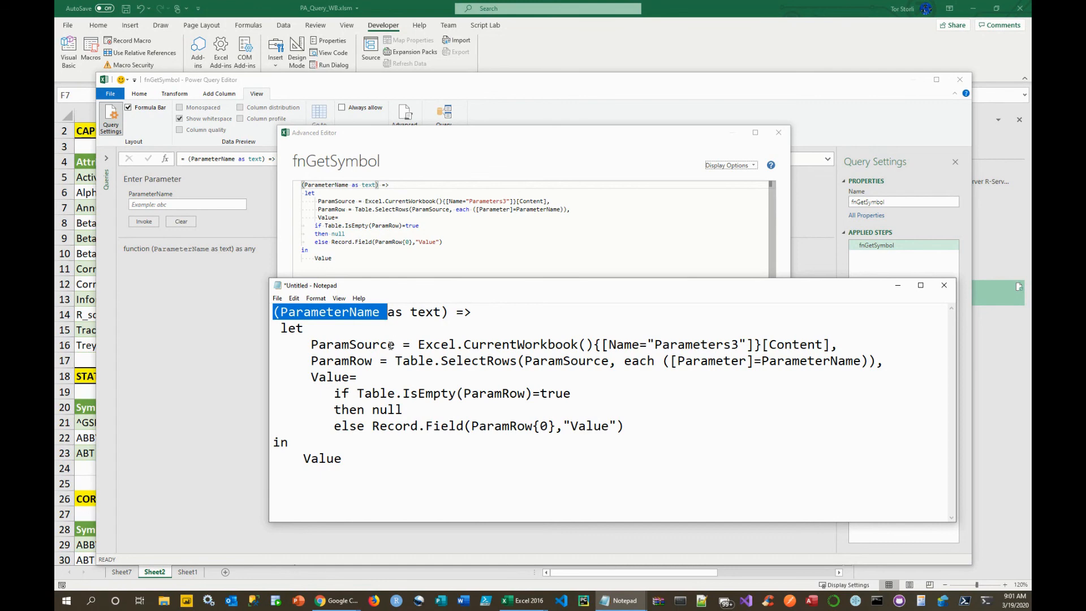
pyautogui.doubleClick(422, 313)
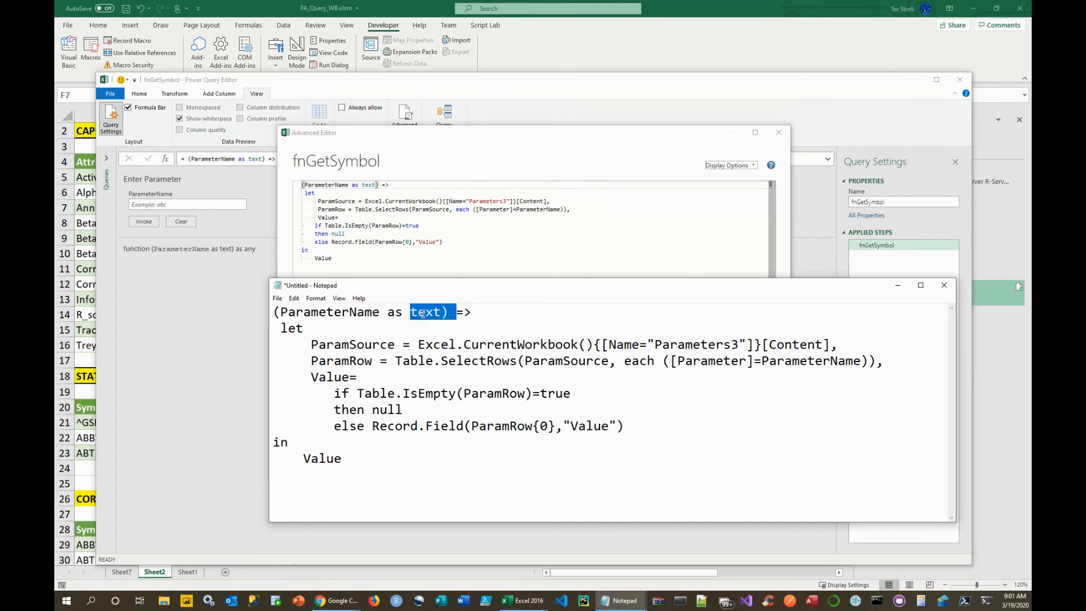
pyautogui.click(451, 327)
pyautogui.moveTo(457, 313); pyautogui.dragTo(479, 314)
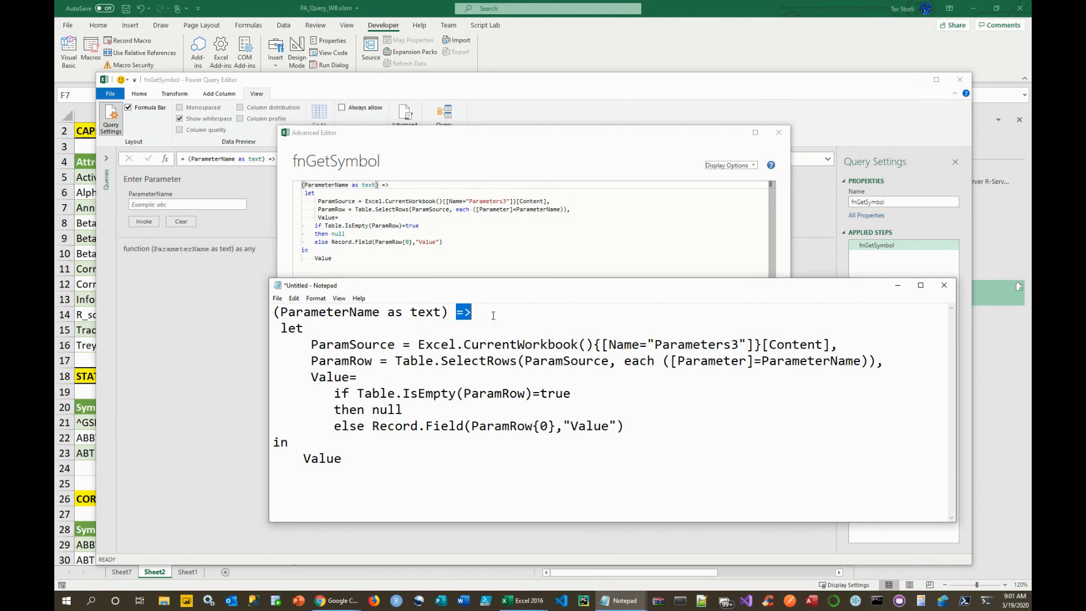
pyautogui.click(503, 321)
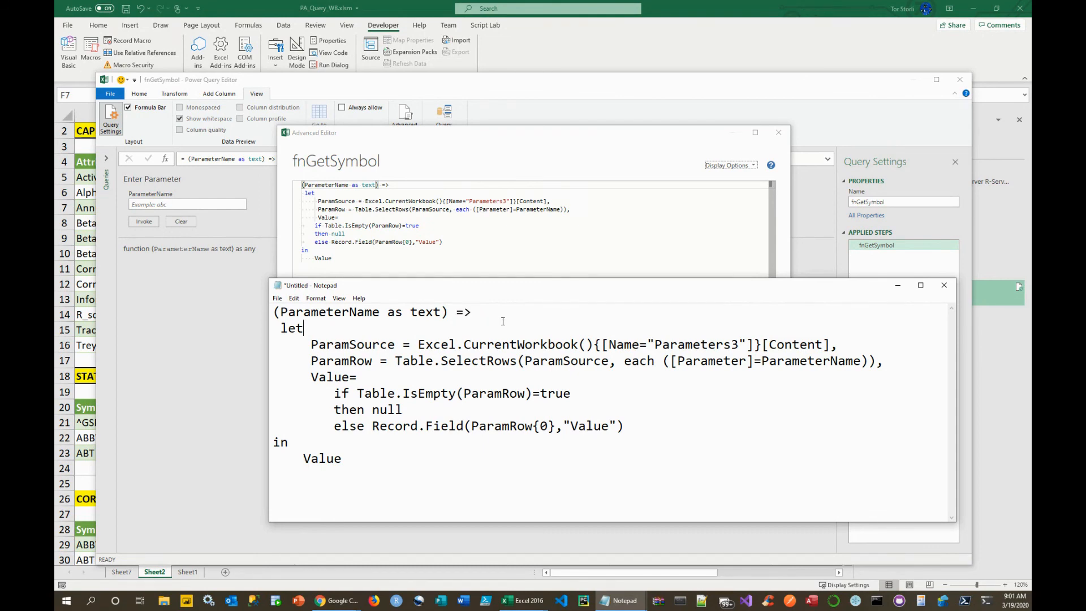
# Highlight let, ParamSource and the {[Name="Parameters3"]} reference in the Notepad copy of the function.
pyautogui.doubleClick(292, 329)
pyautogui.click(345, 342)
pyautogui.doubleClick(340, 346)
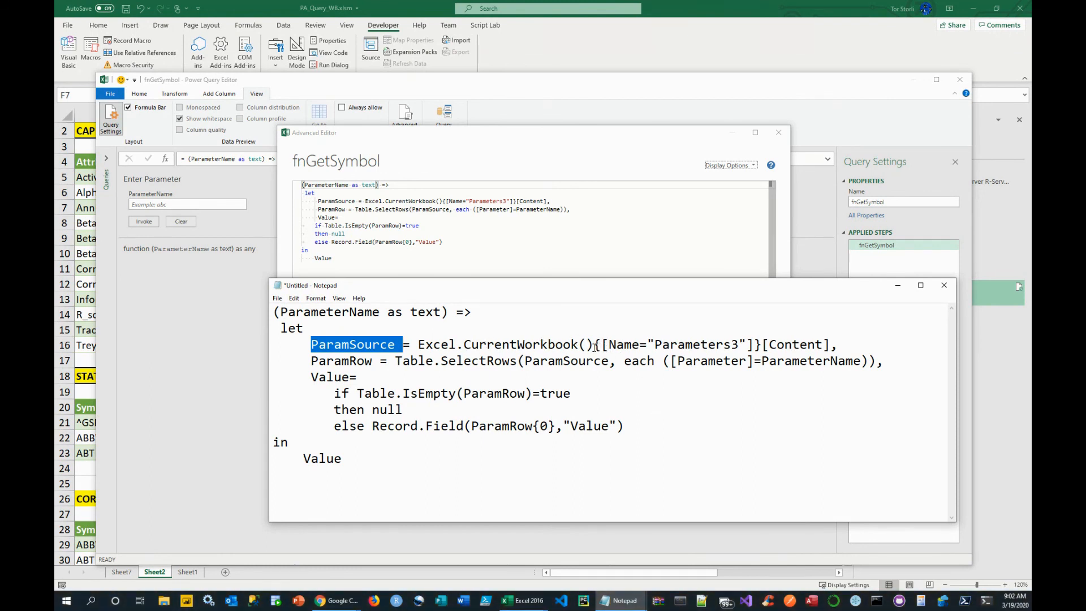
pyautogui.moveTo(594, 348); pyautogui.dragTo(599, 348)
pyautogui.doubleClick(632, 349)
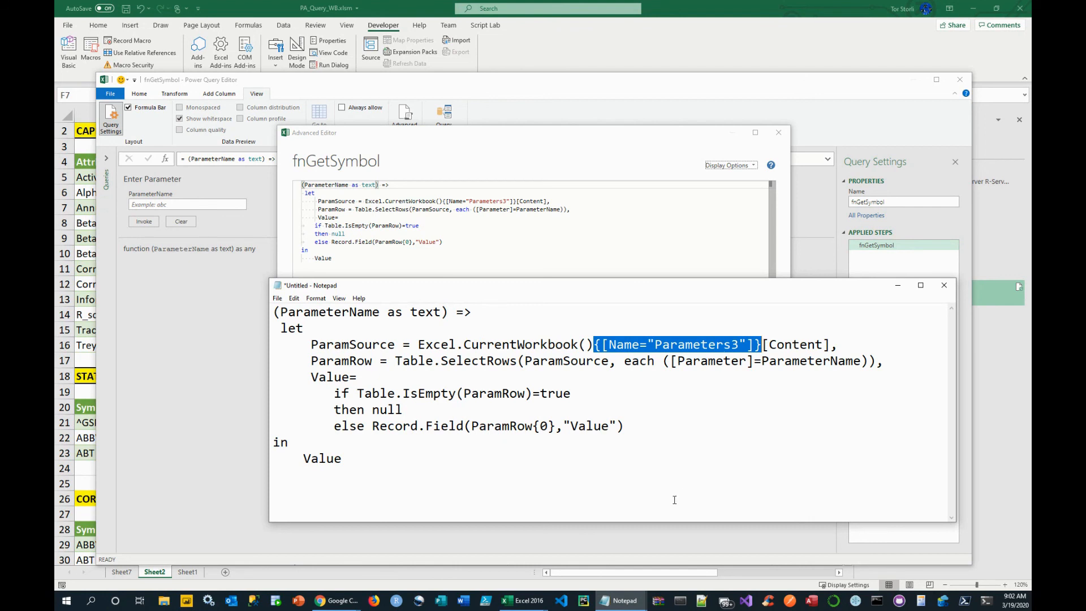
# Switch back to Excel, cancel the Advanced Editor and close the Power Query Editor.
pyautogui.click(520, 601)
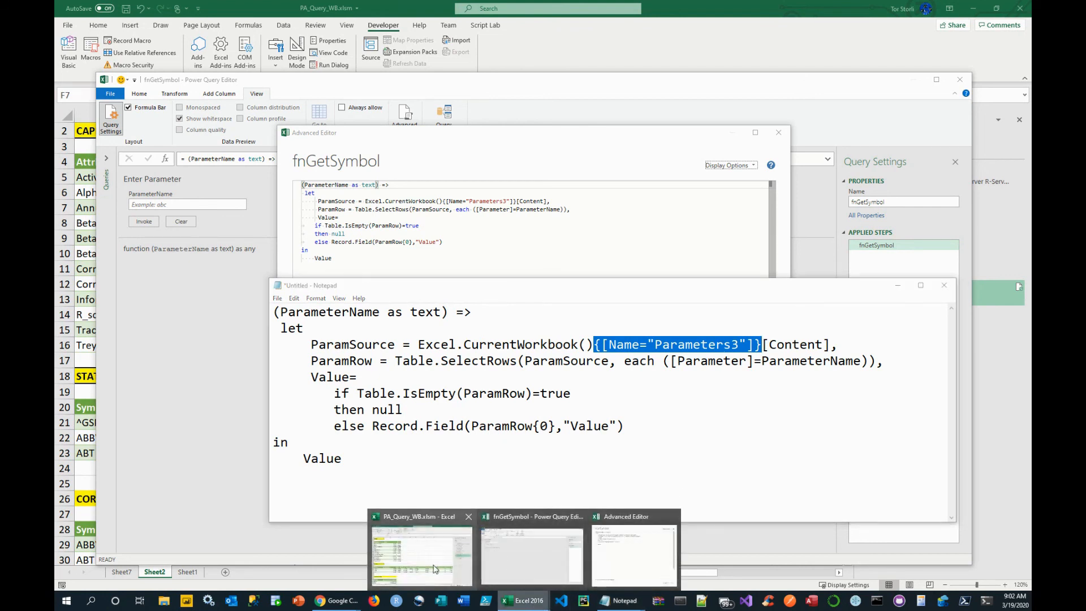
pyautogui.click(435, 569)
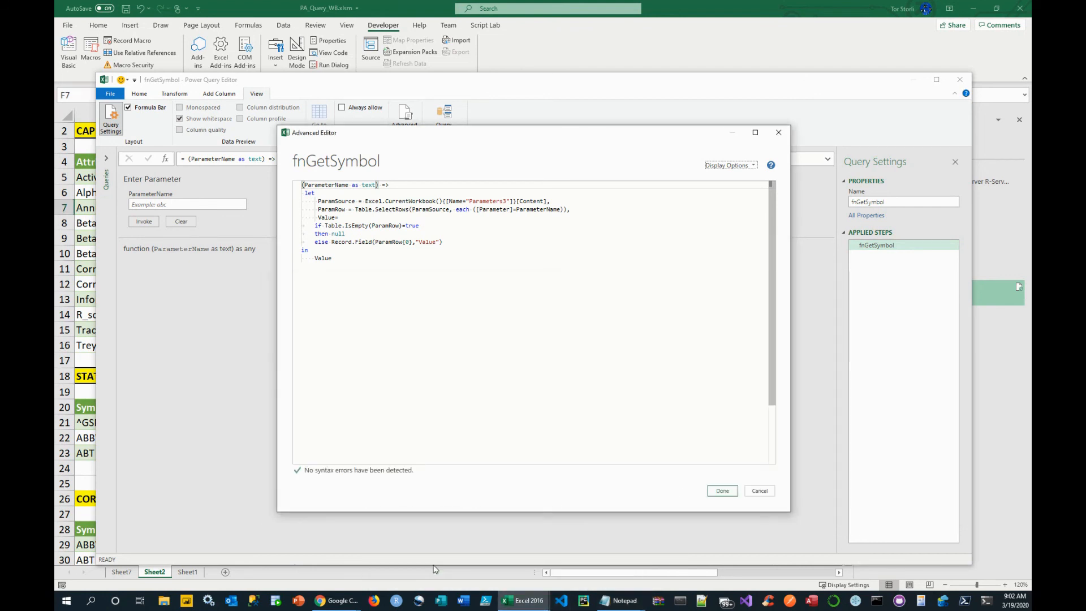
pyautogui.click(759, 491)
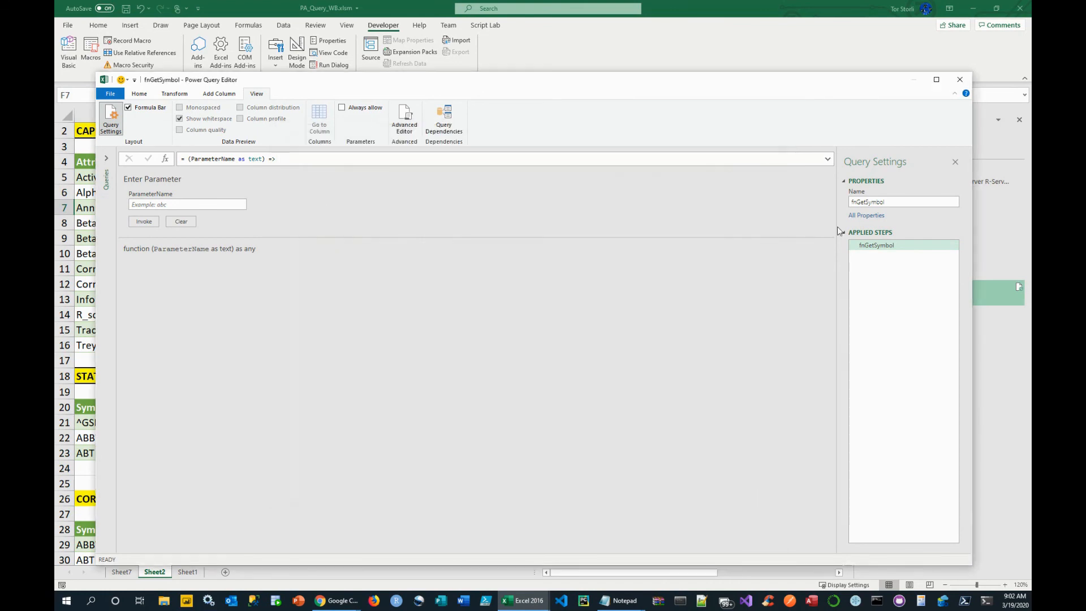
pyautogui.click(960, 79)
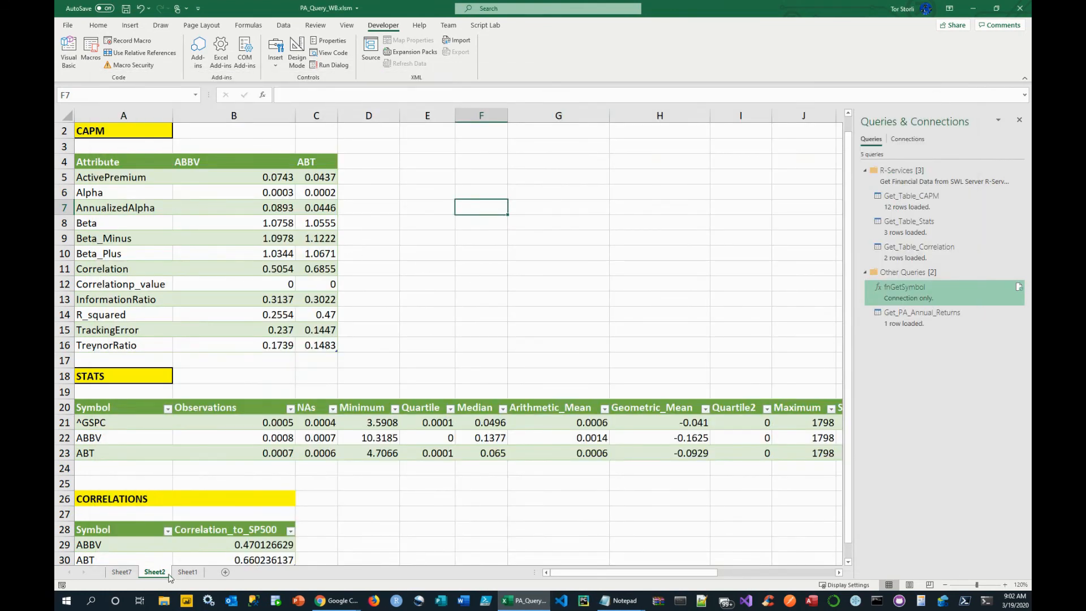
# Go to Sheet1, select parameter cell D5 and show the workbook's list of named ranges and tables without choosing one.
pyautogui.click(186, 572)
pyautogui.click(236, 229)
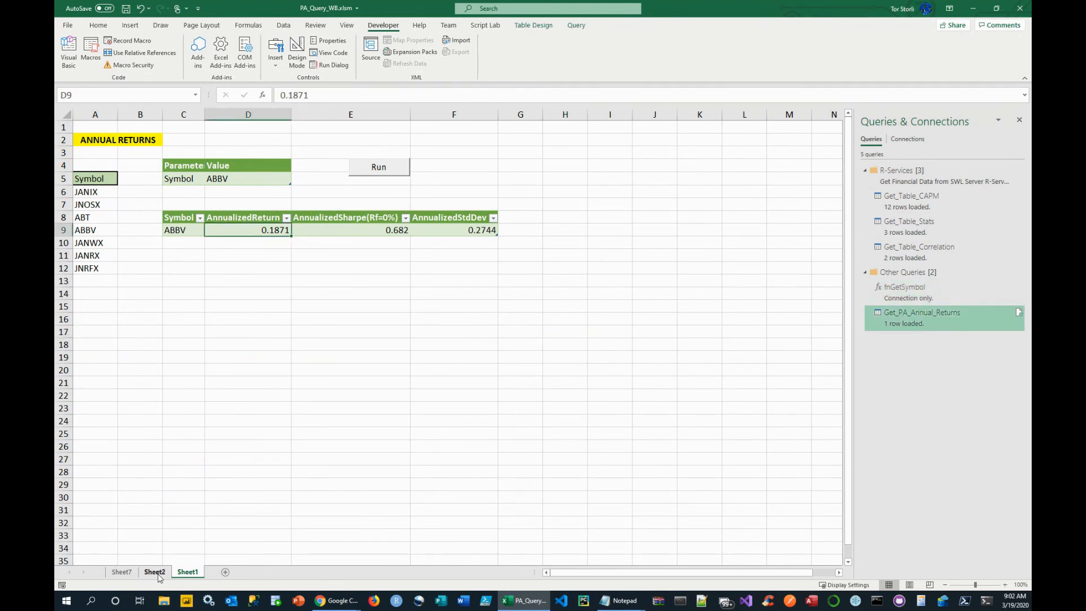
pyautogui.click(213, 182)
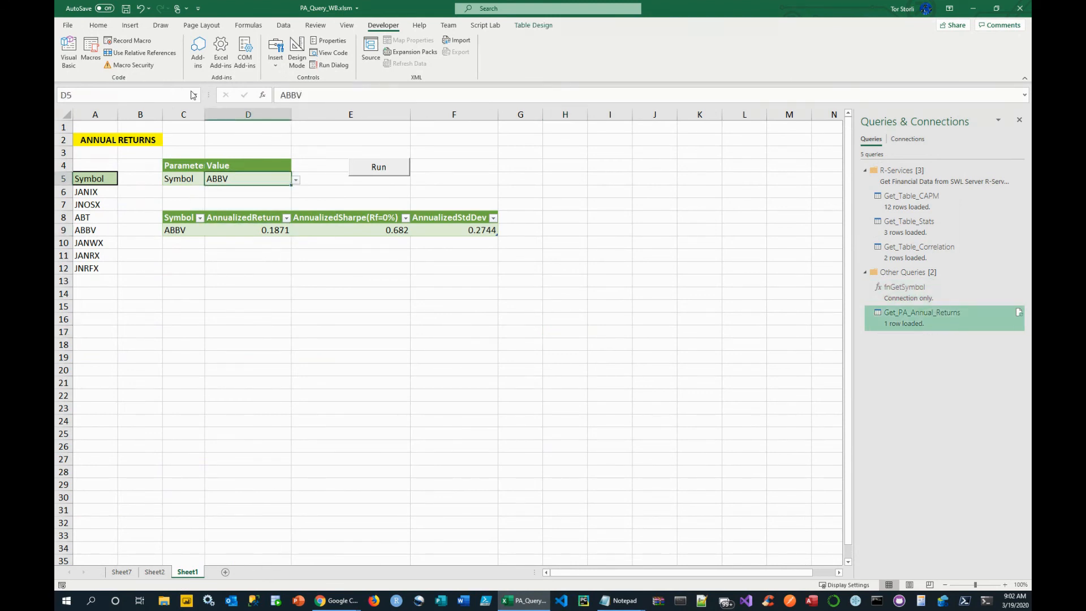
pyautogui.click(195, 96)
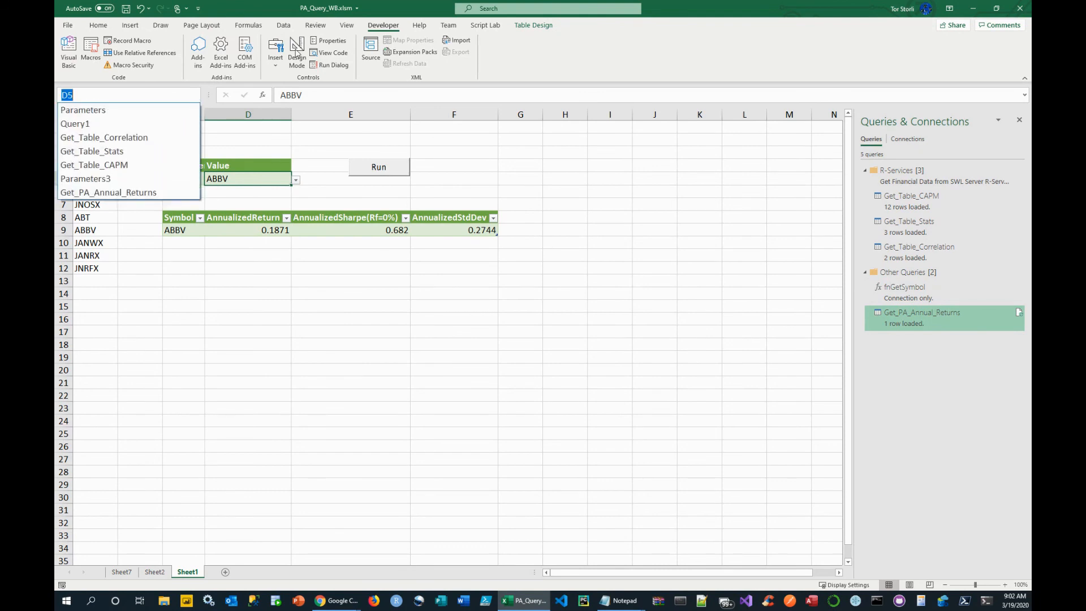
pyautogui.click(285, 9)
# Inspect the Parameters3 entry in the Name Manager and close the dialog.
pyautogui.click(252, 26)
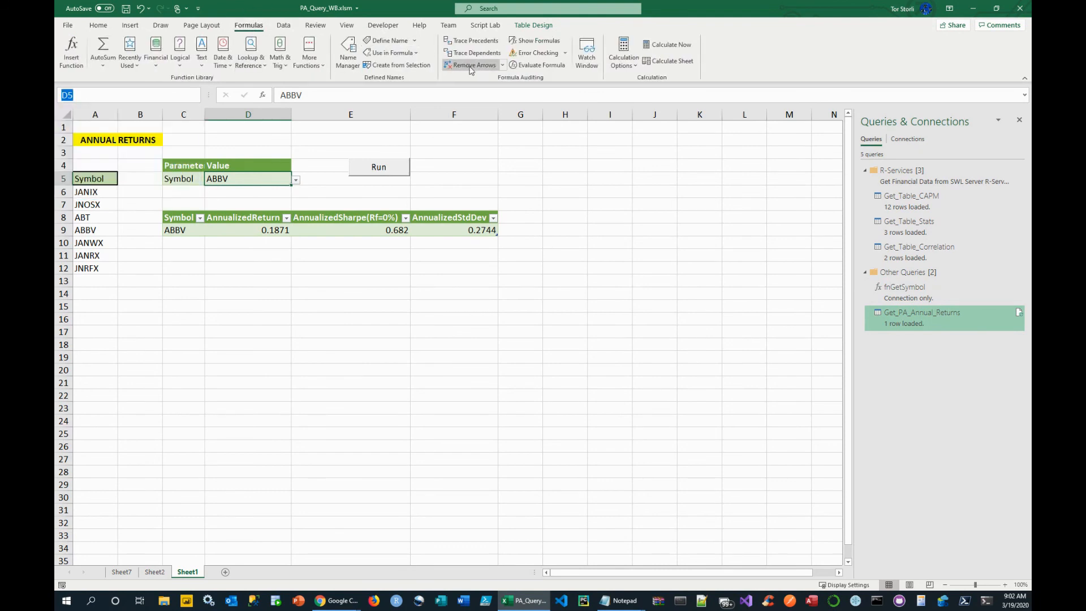
pyautogui.click(349, 52)
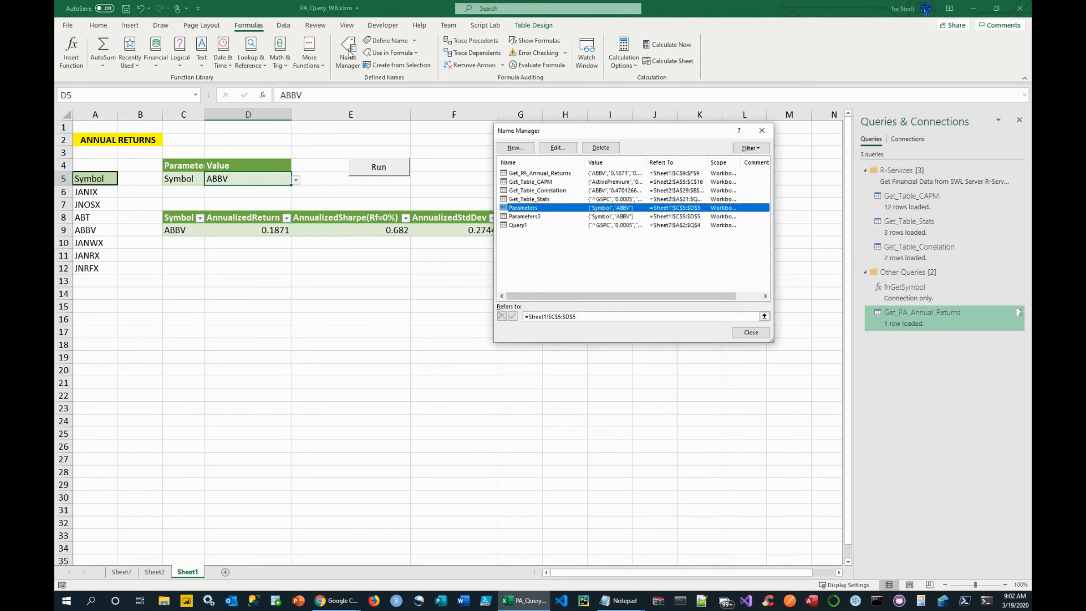
pyautogui.click(537, 216)
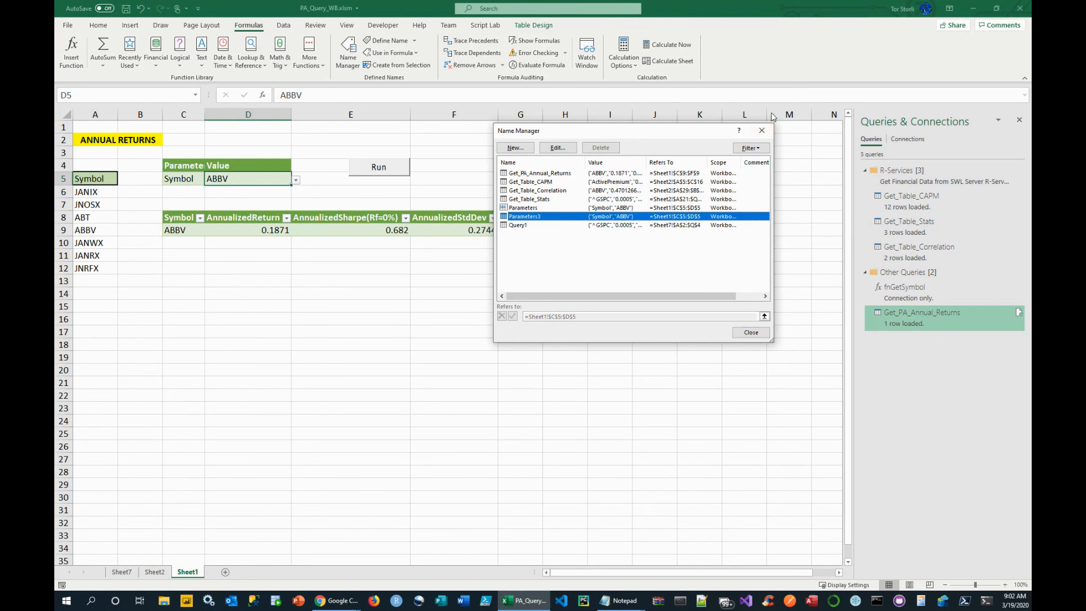
pyautogui.click(765, 134)
# Jump to the Parameters3 table by its name, select its Symbol cell C5 and deselect it.
pyautogui.click(376, 334)
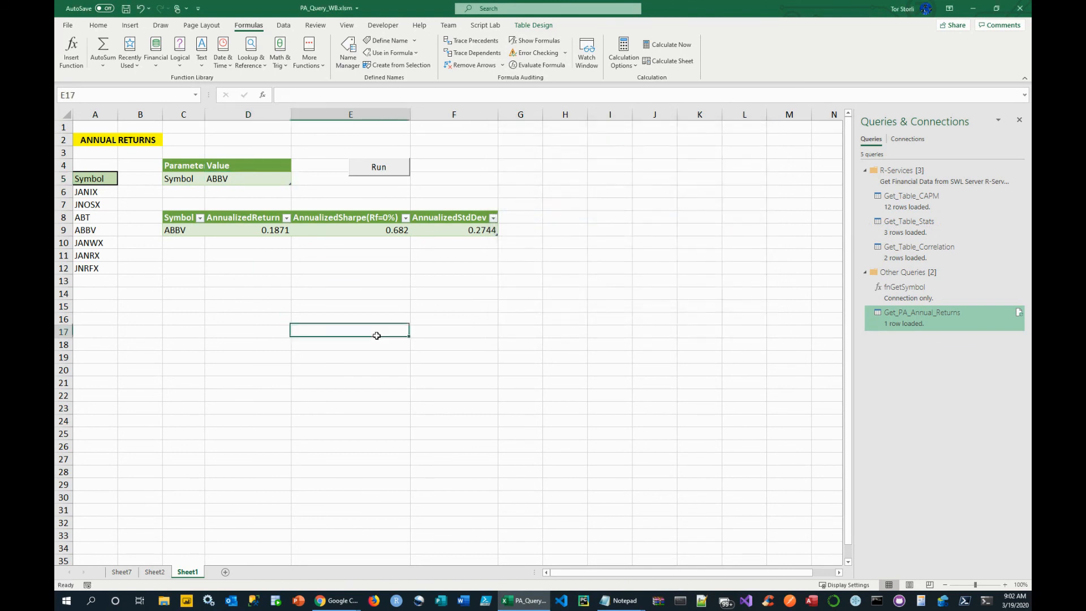
pyautogui.click(195, 95)
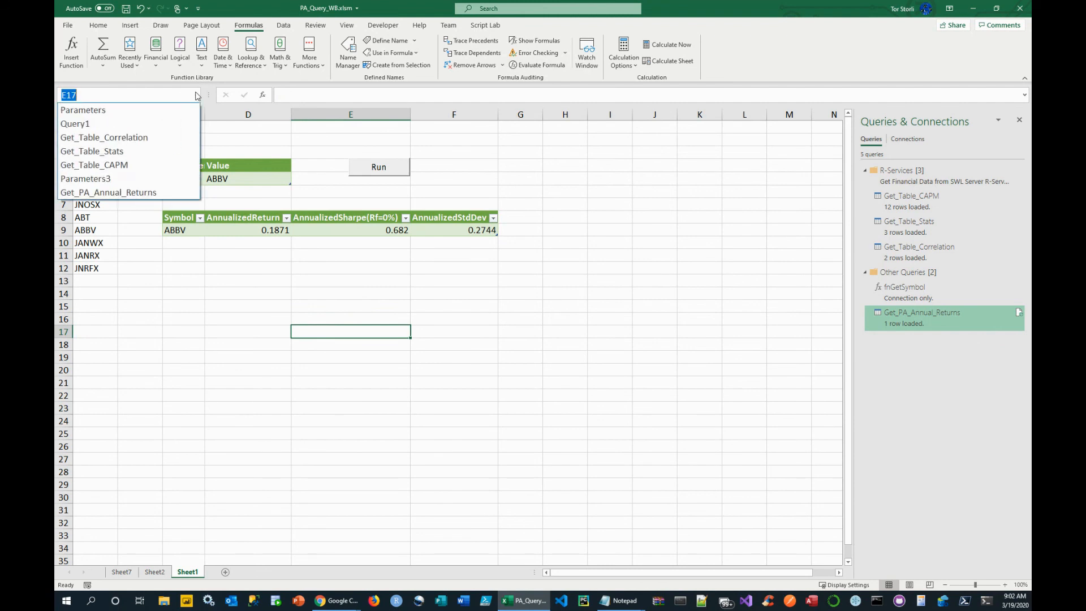
pyautogui.click(96, 180)
pyautogui.click(177, 179)
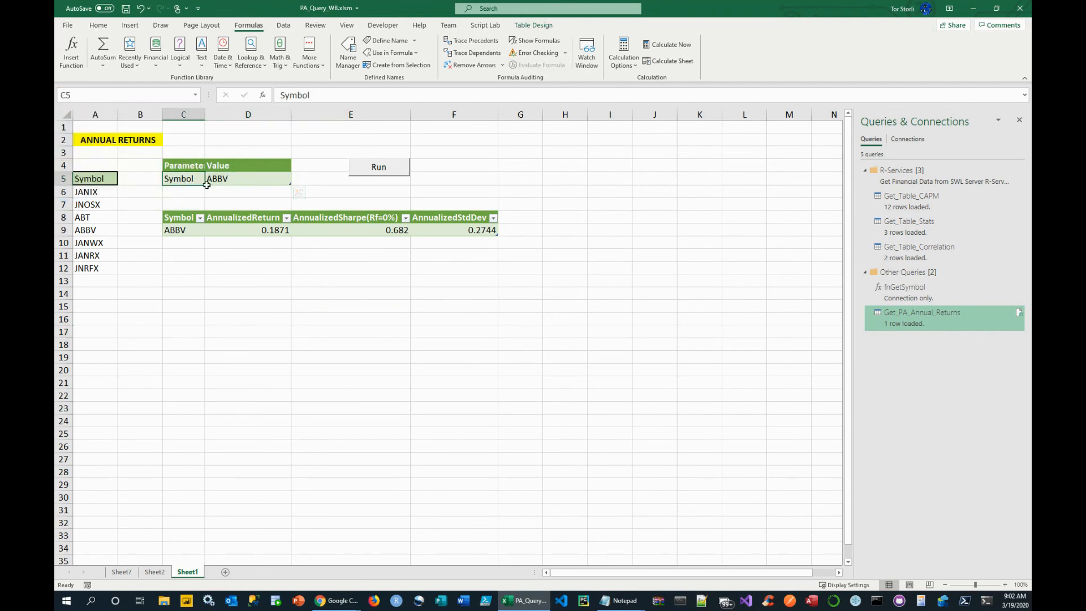
pyautogui.click(296, 344)
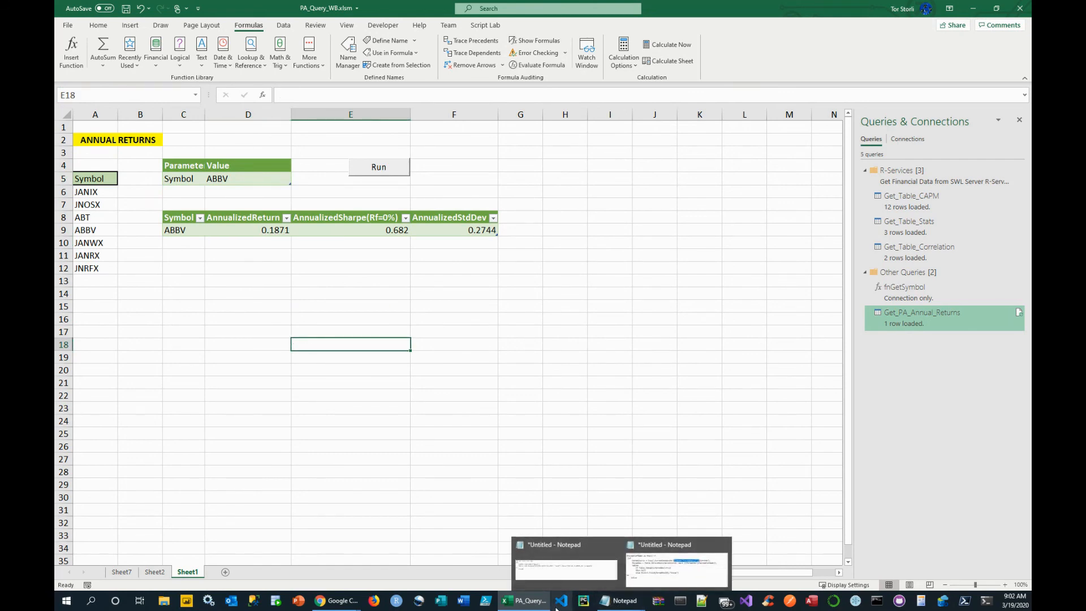
# Bring back the function code in Notepad, move its window higher, and highlight ParamRow and Table.SelectRows.
pyautogui.click(684, 583)
pyautogui.moveTo(641, 289); pyautogui.dragTo(640, 239)
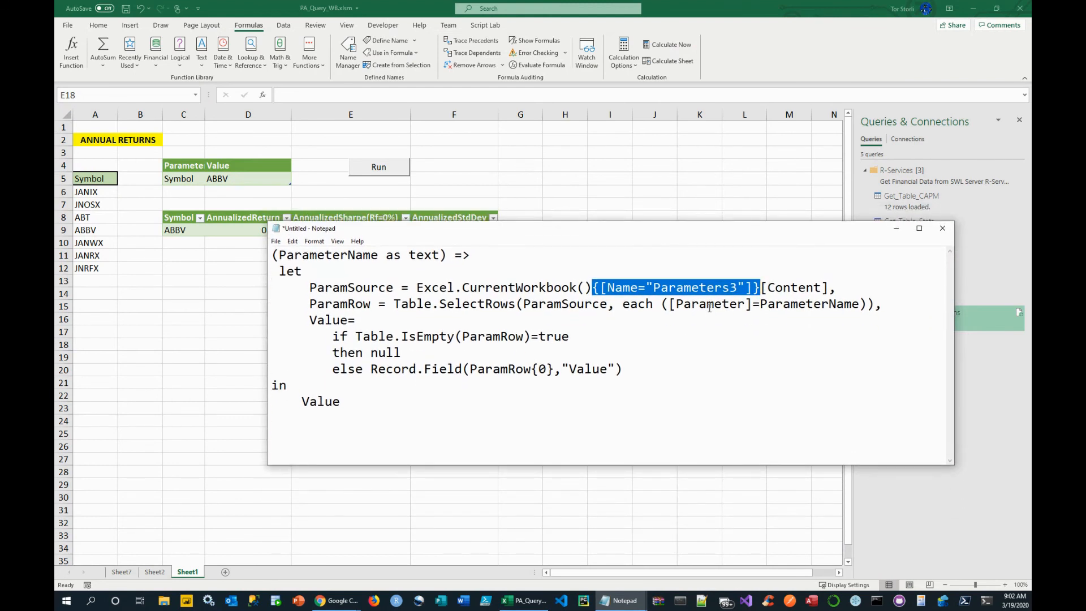
pyautogui.click(735, 261)
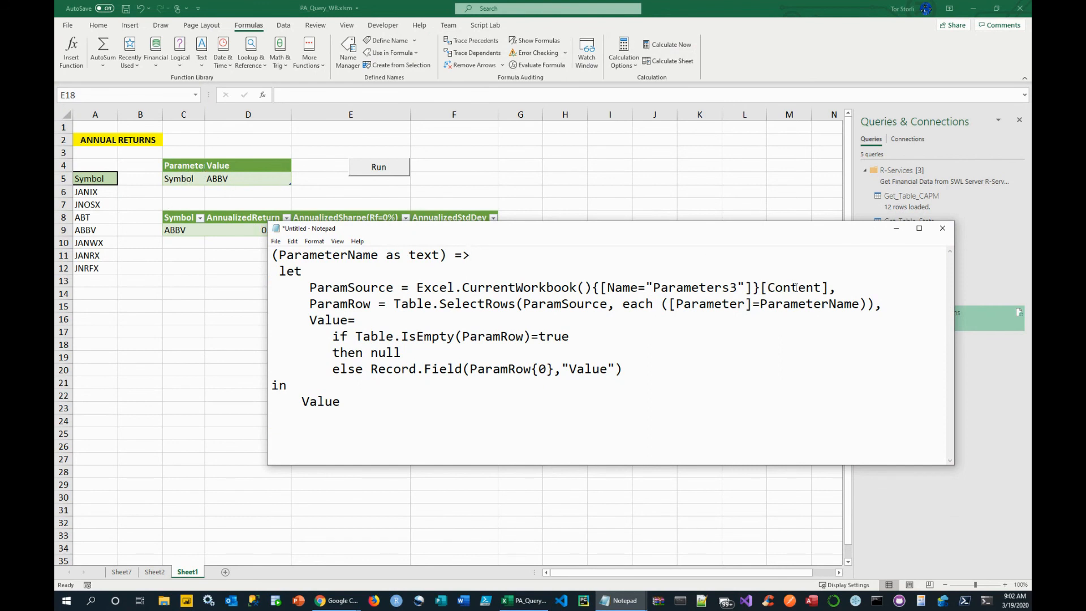
pyautogui.doubleClick(341, 306)
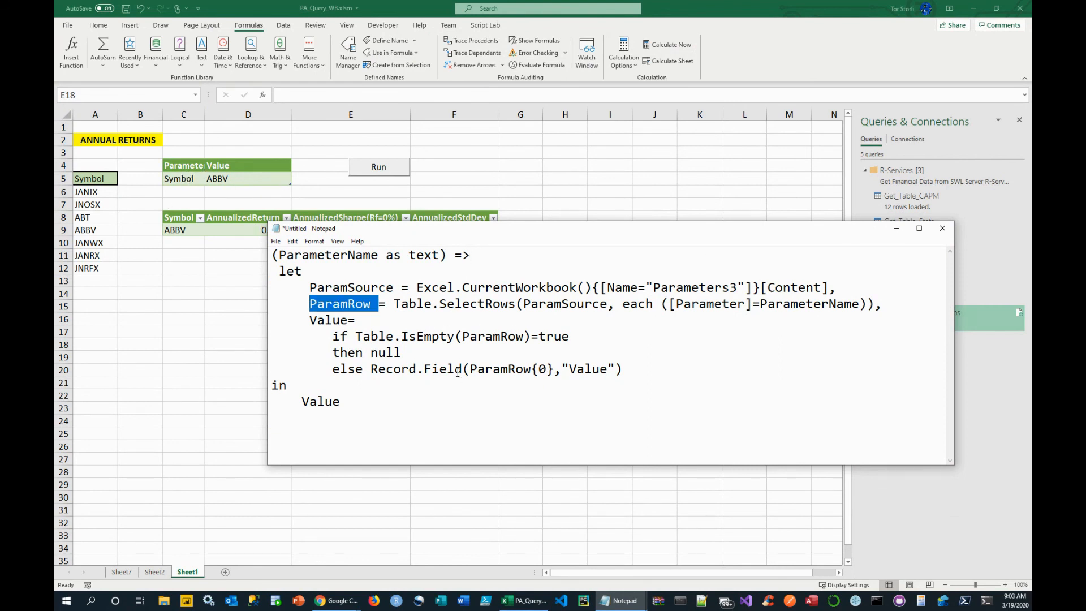
pyautogui.click(440, 413)
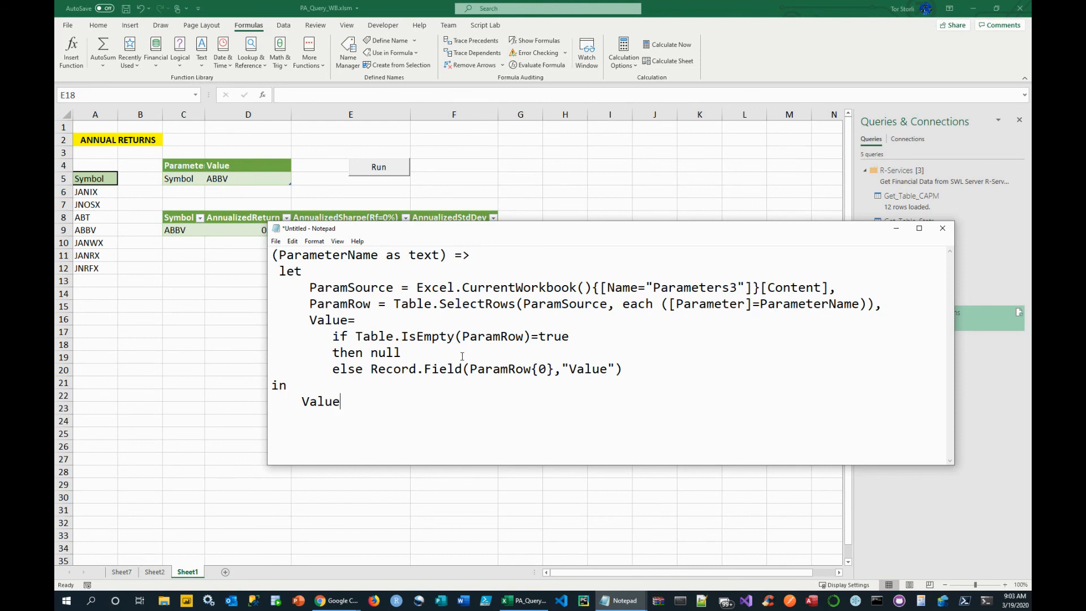
pyautogui.doubleClick(486, 303)
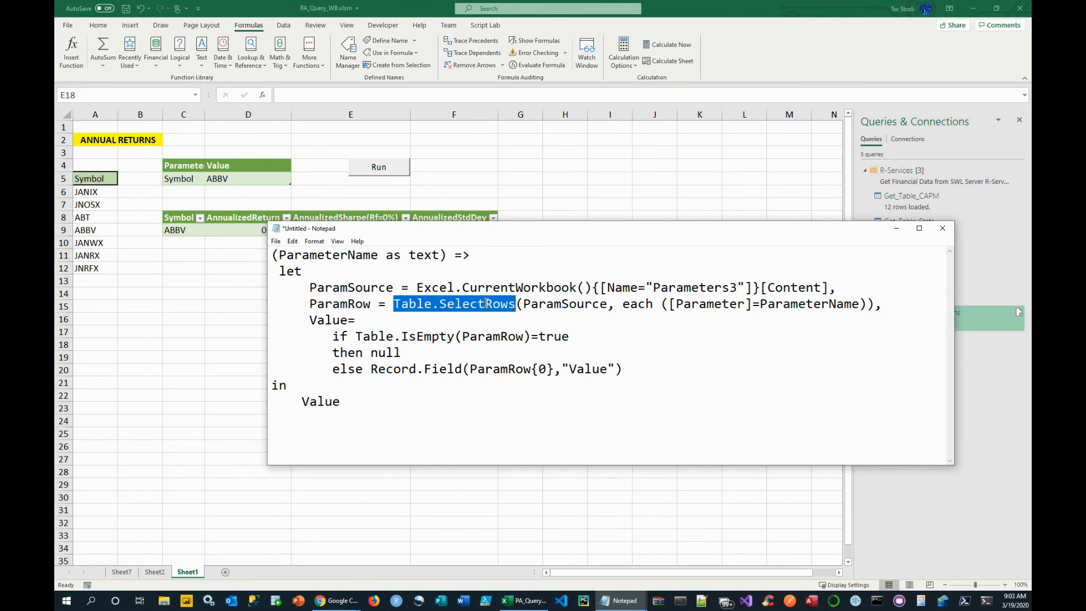
pyautogui.click(584, 306)
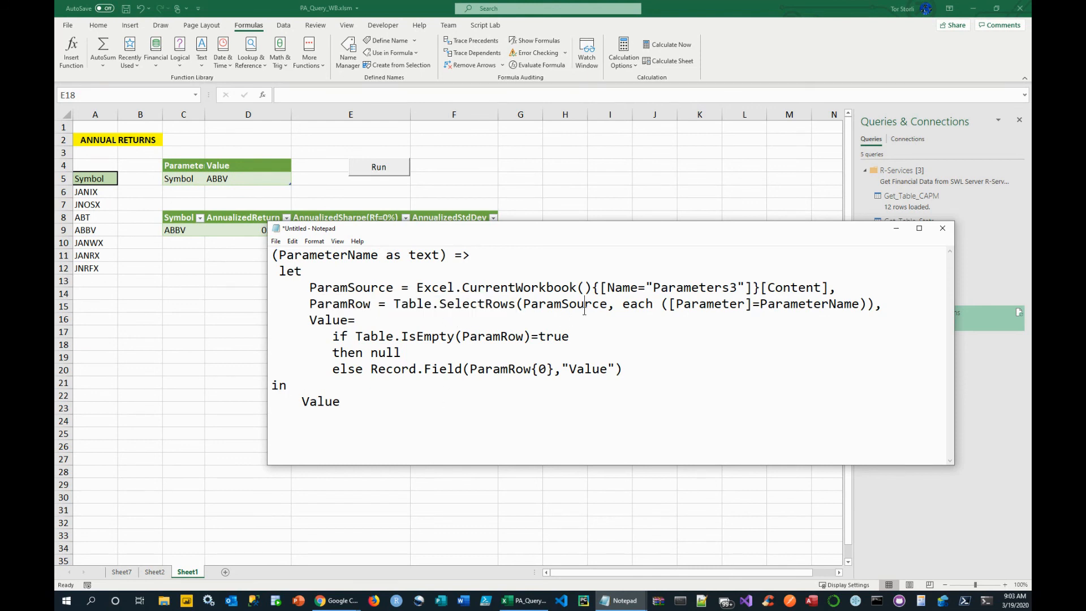
# Highlight the ParamSource definition, its use inside Table.SelectRows and the [Parameter]=ParameterName row condition.
pyautogui.doubleClick(340, 289)
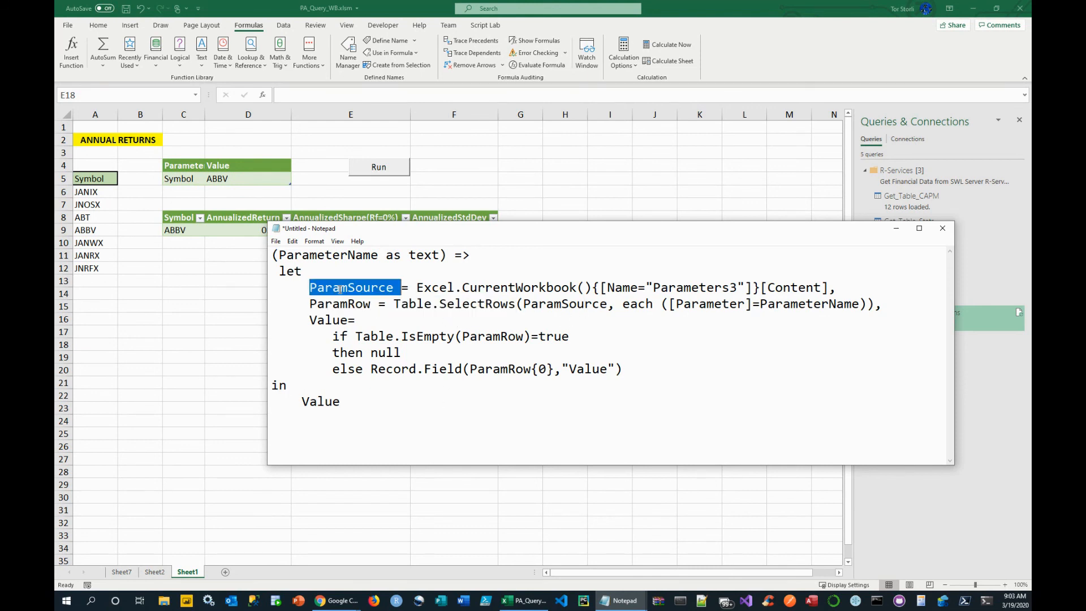
pyautogui.doubleClick(557, 303)
pyautogui.click(632, 327)
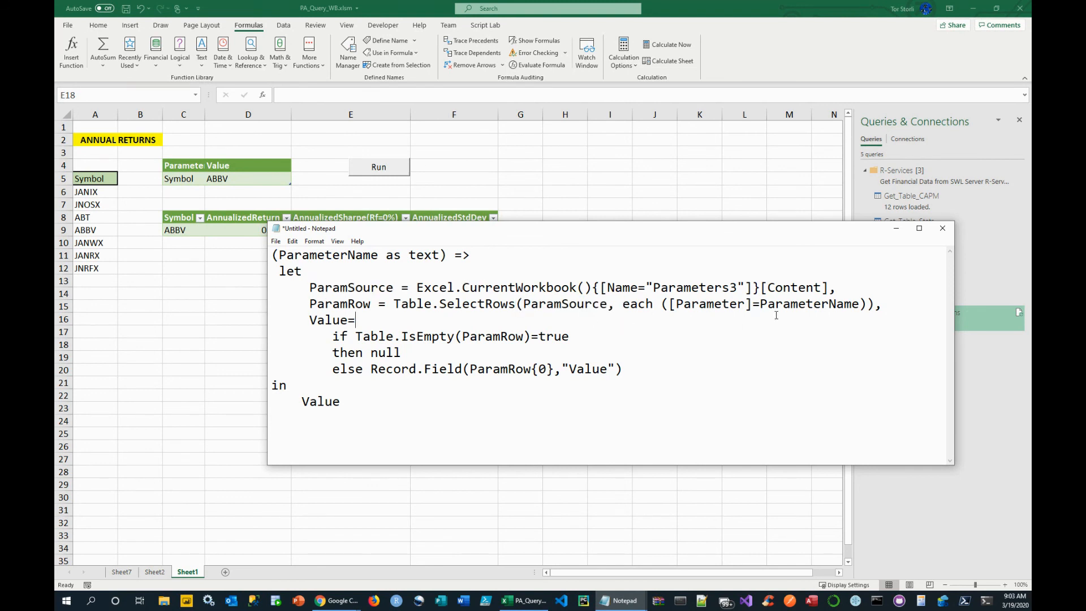
pyautogui.doubleClick(730, 311)
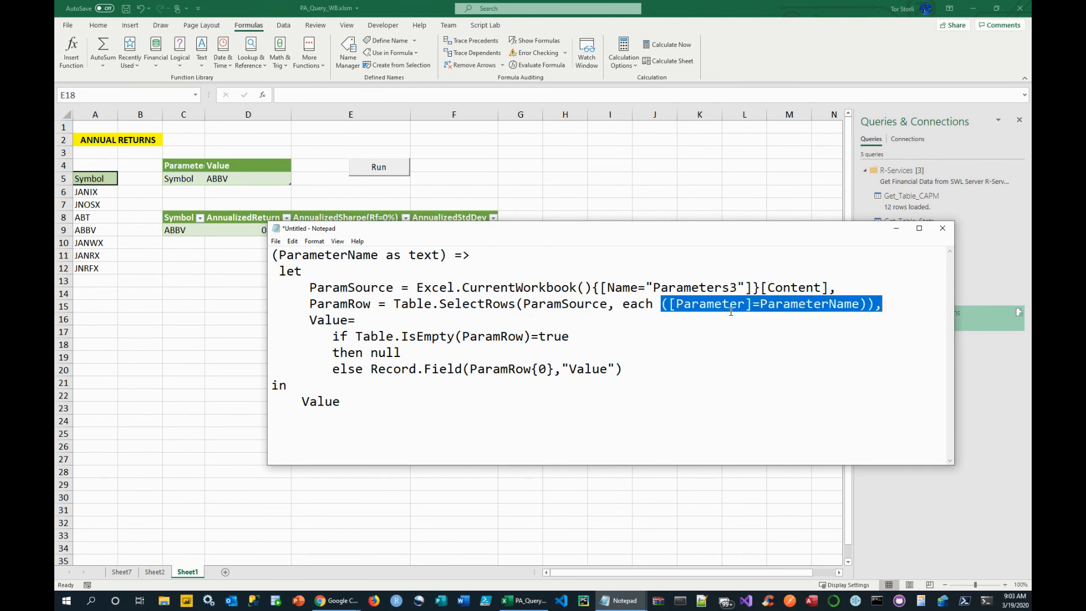
pyautogui.click(788, 367)
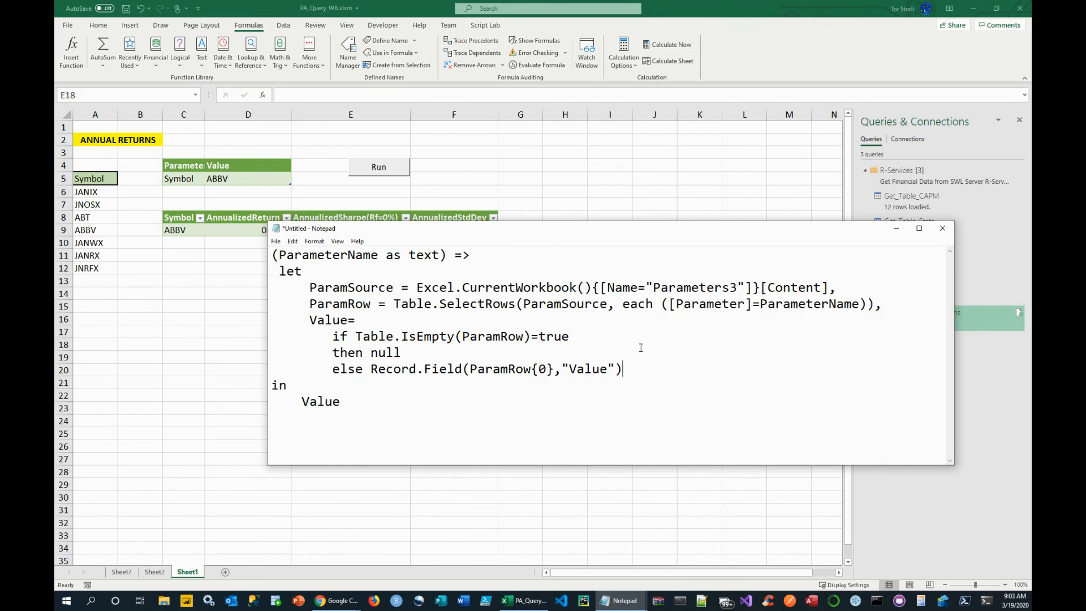
# Highlight the Value= assignment and the (ParamRow)=true part of its Table.IsEmpty test, then deselect.
pyautogui.doubleClick(320, 318)
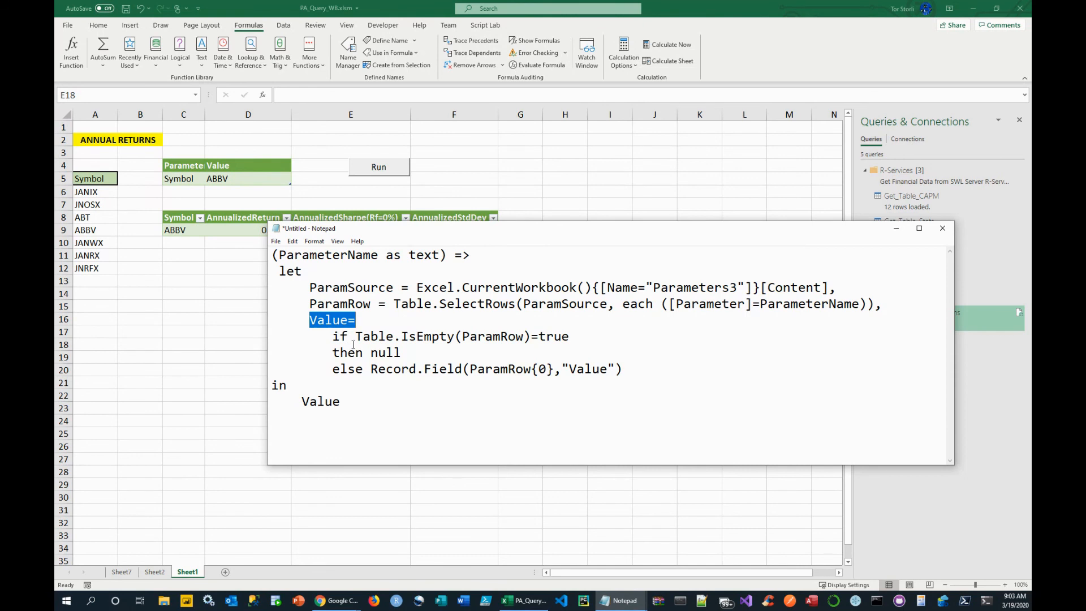
pyautogui.doubleClick(488, 338)
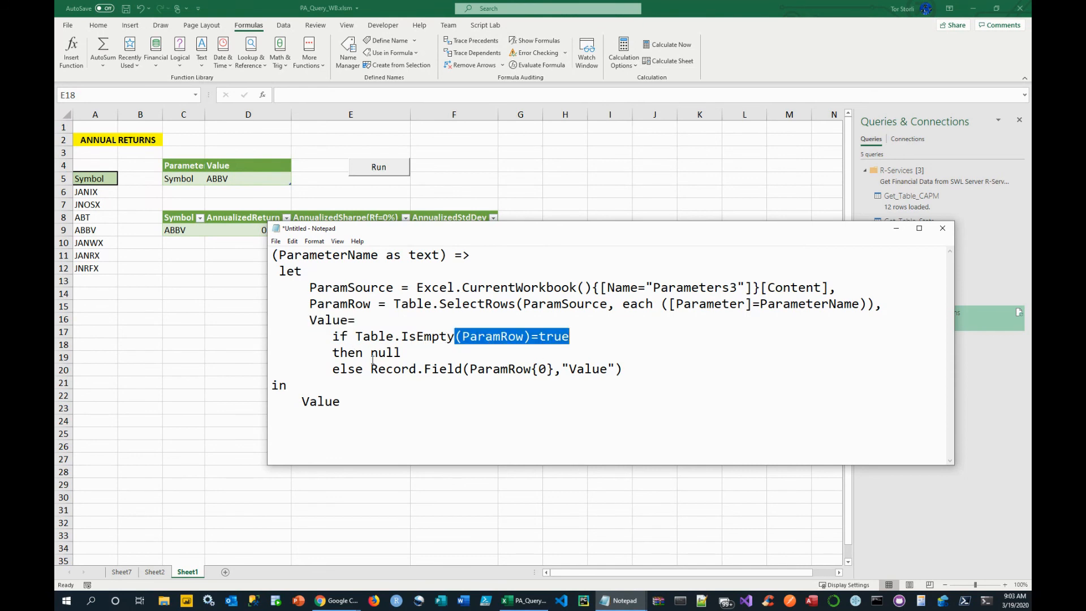
pyautogui.click(355, 355)
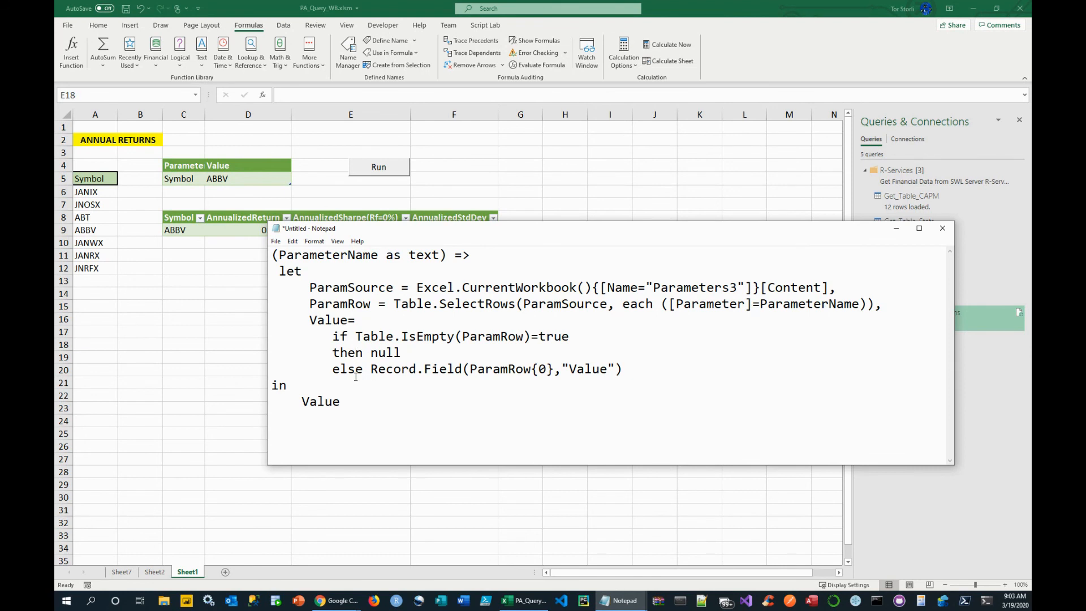
# Highlight Record.Field and its arguments ParamRow, the row index 0 and "Value" in the else branch, then deselect.
pyautogui.doubleClick(442, 369)
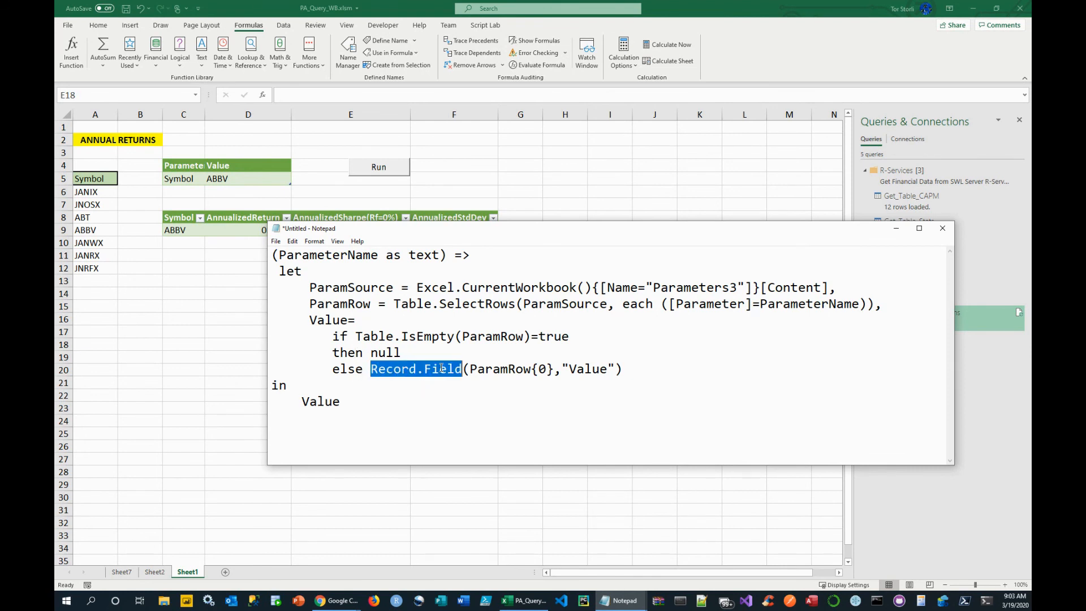
pyautogui.doubleClick(508, 370)
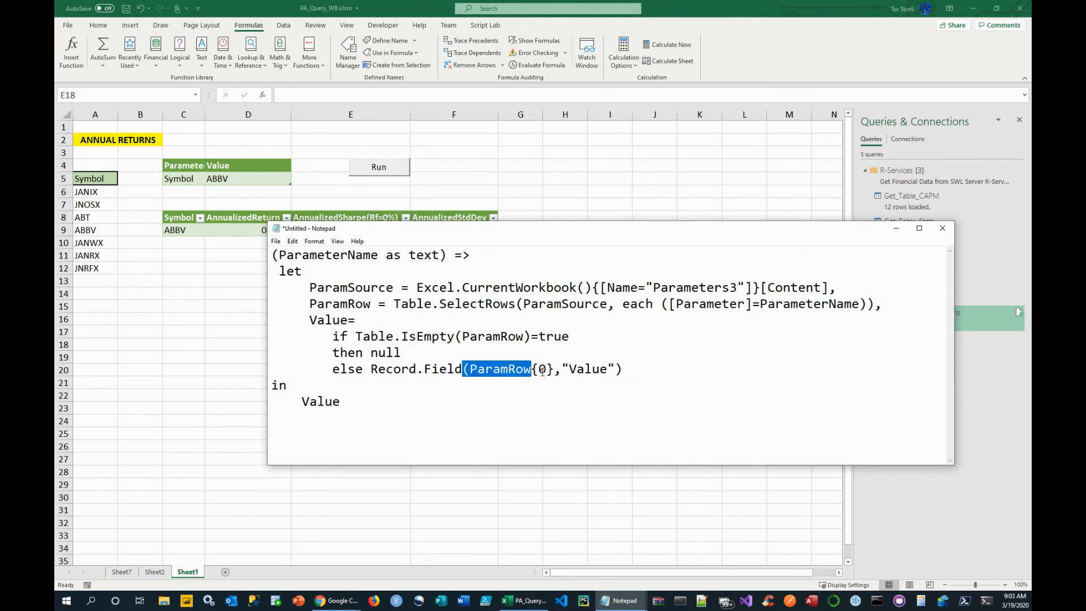
pyautogui.moveTo(546, 371); pyautogui.dragTo(541, 371)
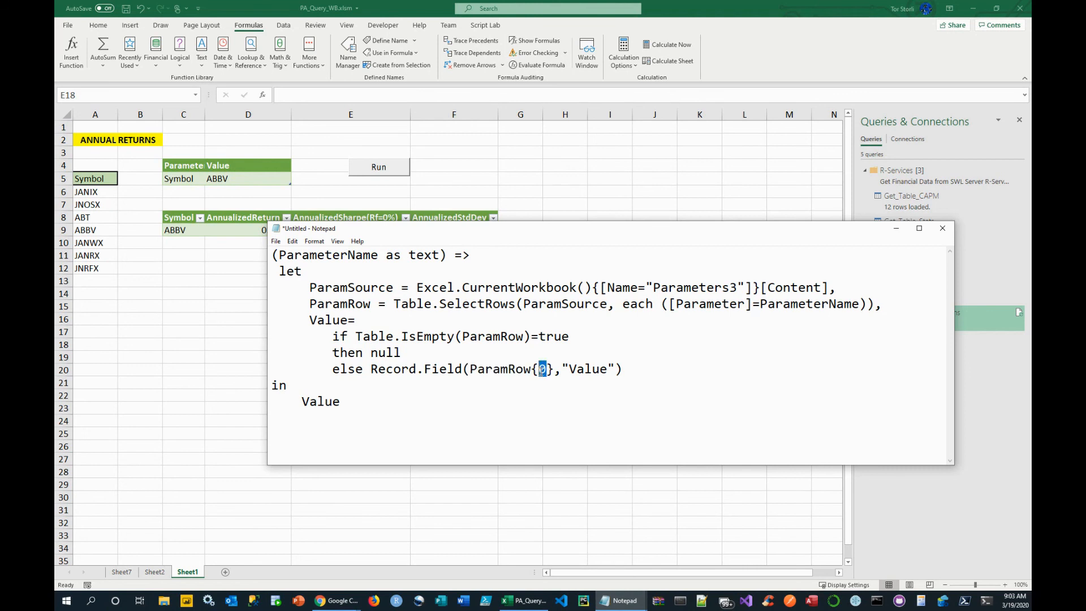
pyautogui.doubleClick(597, 372)
pyautogui.click(659, 396)
# Minimize Notepad, select the Symbol parameter's value cell D5 in the worksheet, and bring Notepad back.
pyautogui.click(897, 229)
pyautogui.click(231, 175)
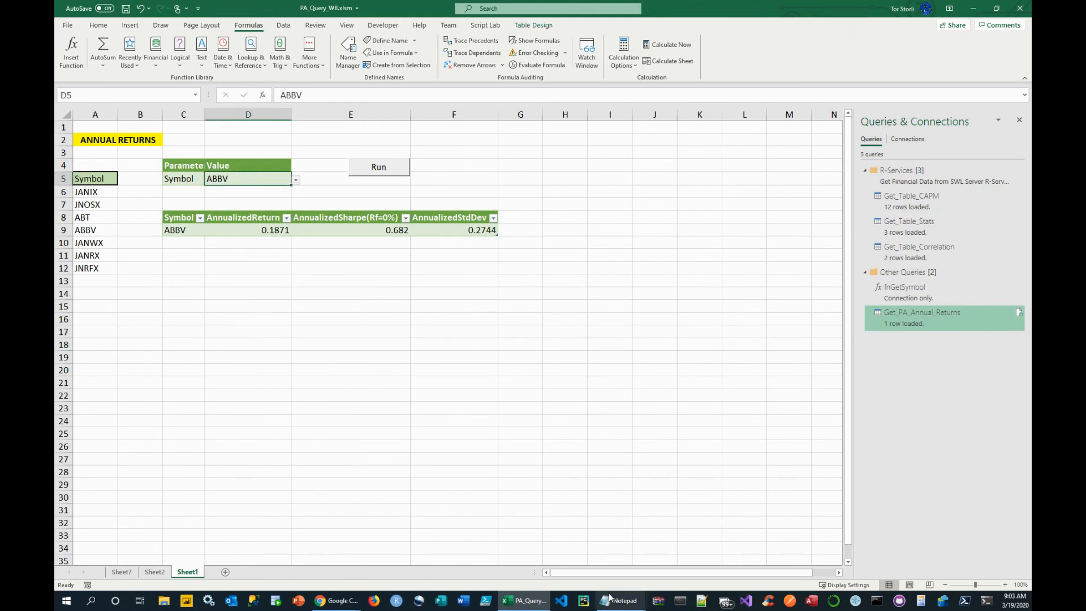
pyautogui.moveTo(611, 603)
pyautogui.click(676, 571)
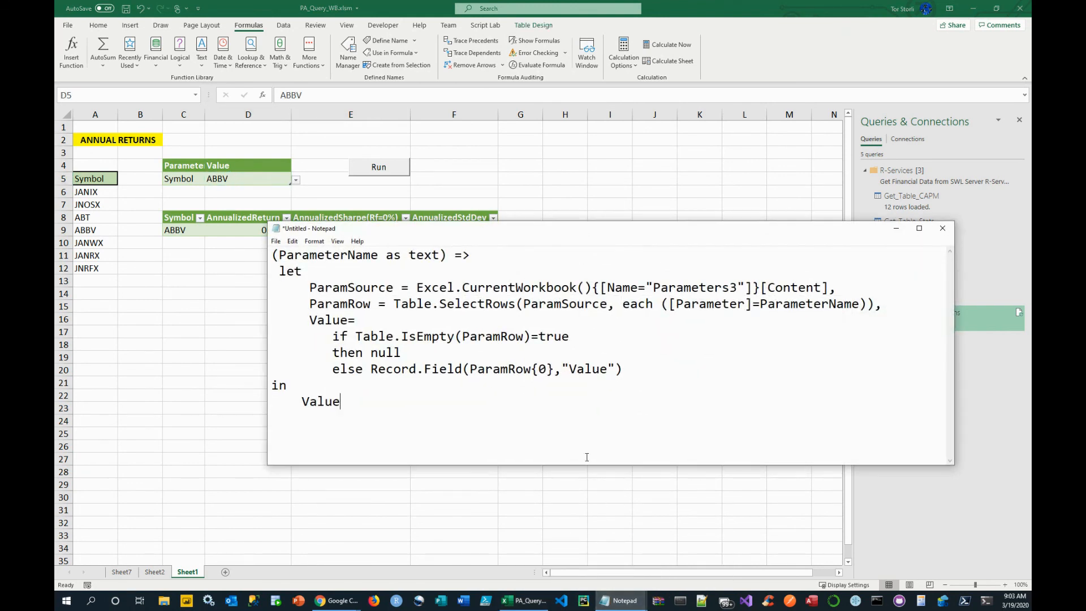
# Highlight the Value= assignment and the returned Value after the in keyword of the function.
pyautogui.doubleClick(319, 321)
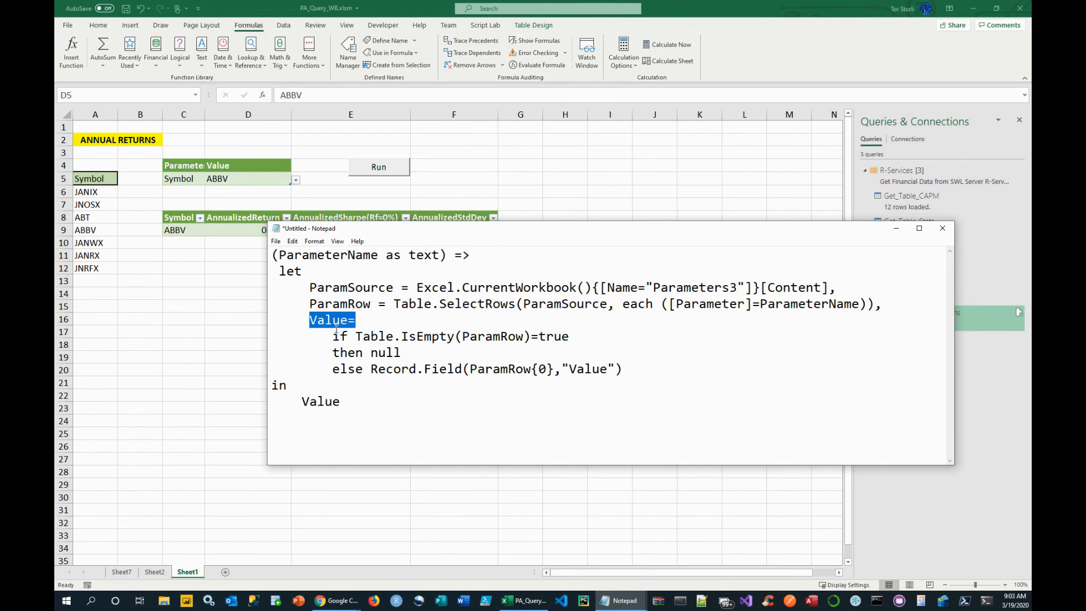
pyautogui.click(344, 403)
pyautogui.doubleClick(318, 402)
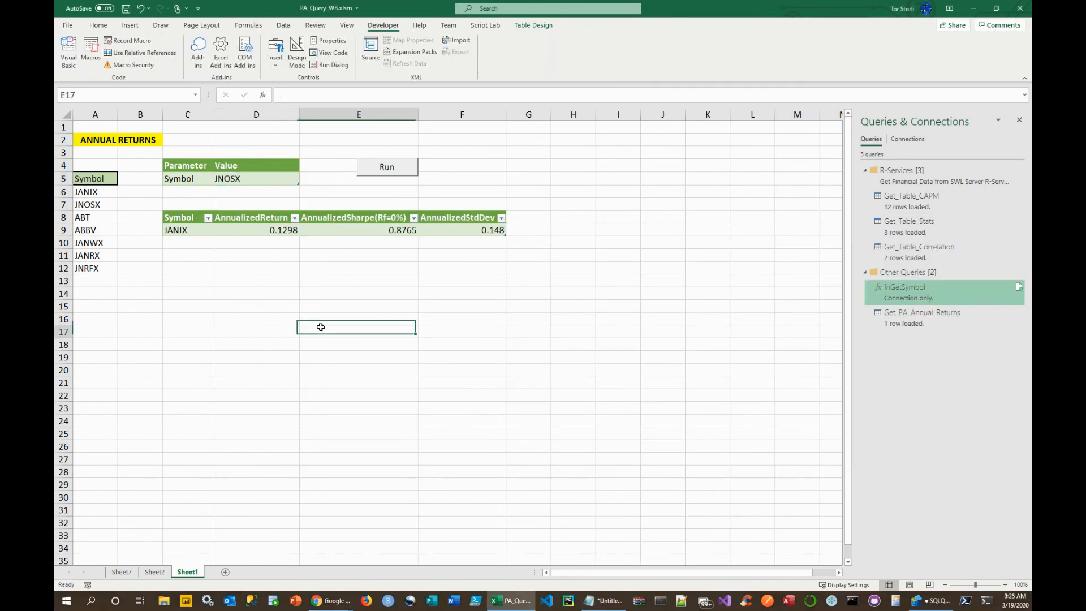
# Open the Get_PA_Annual_Returns query for editing, examine its code in the Advanced Editor, and close both editors without changes.
pyautogui.click(906, 321)
pyautogui.rightClick(906, 320)
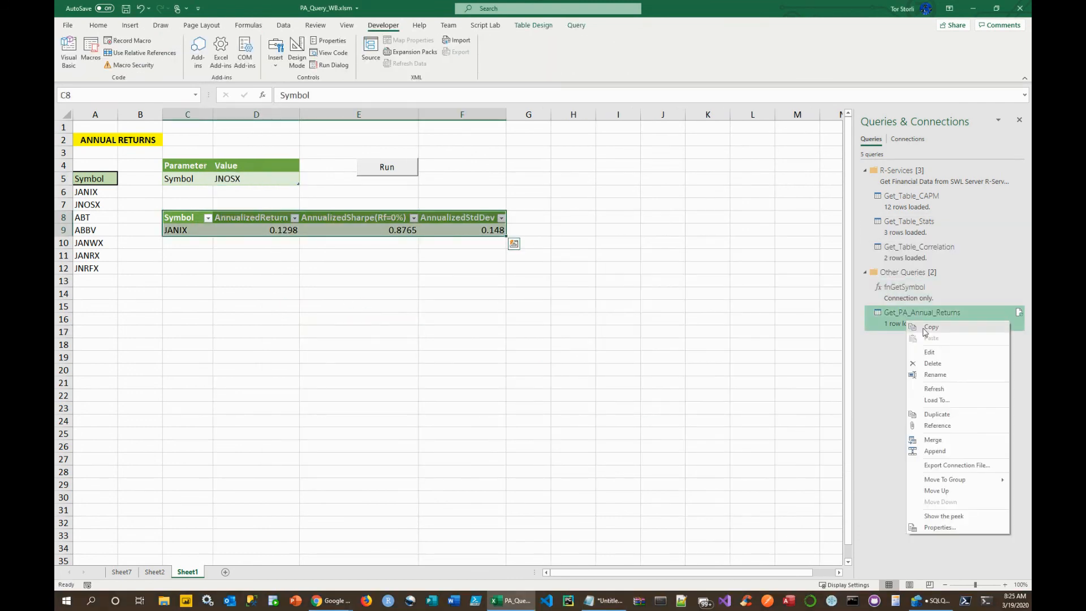
pyautogui.click(936, 354)
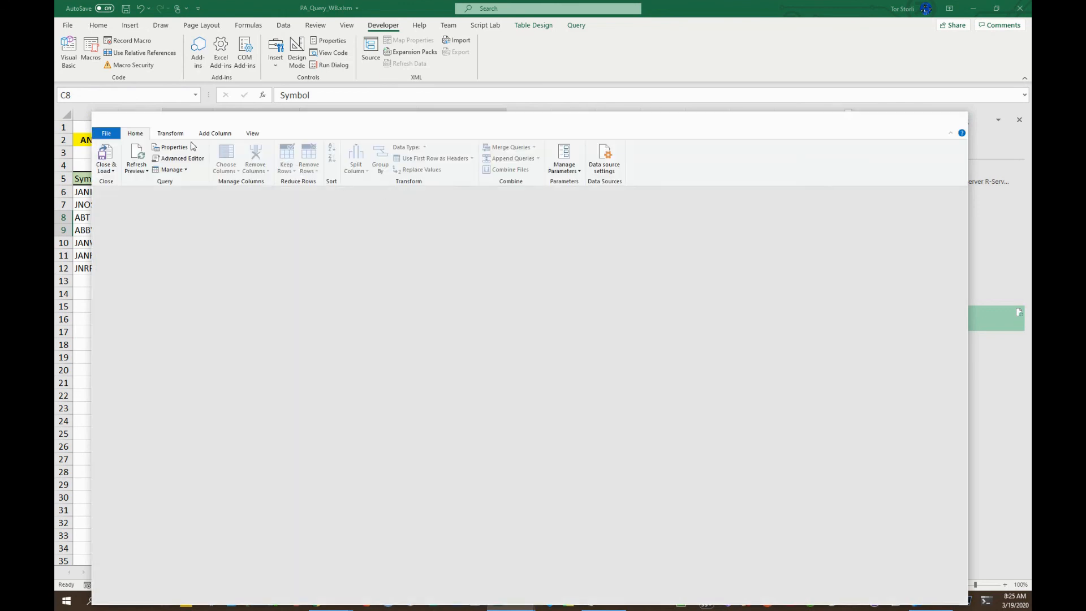
pyautogui.click(253, 136)
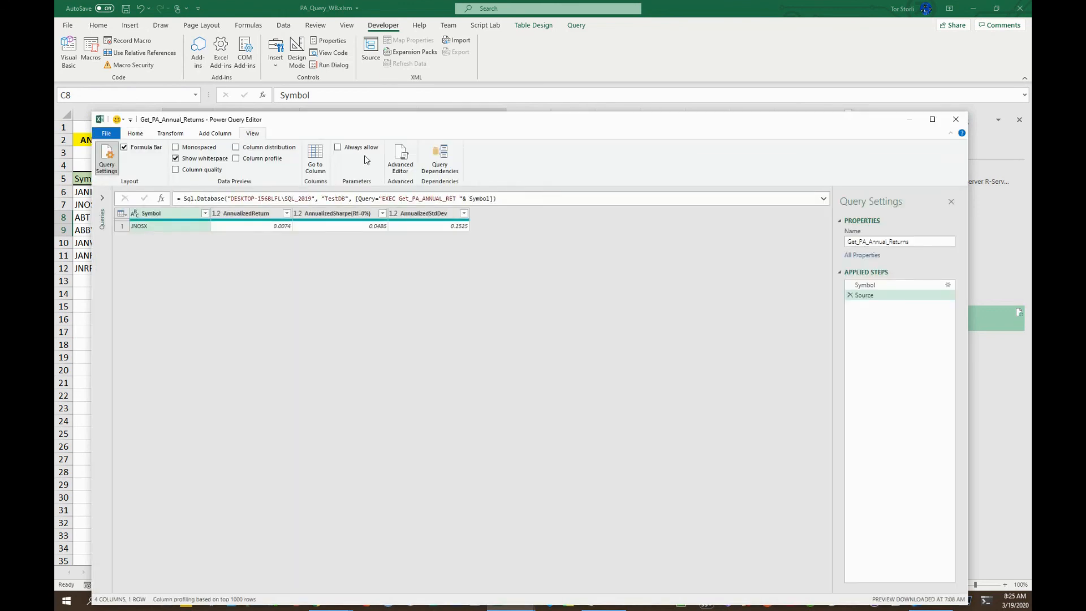
pyautogui.click(400, 158)
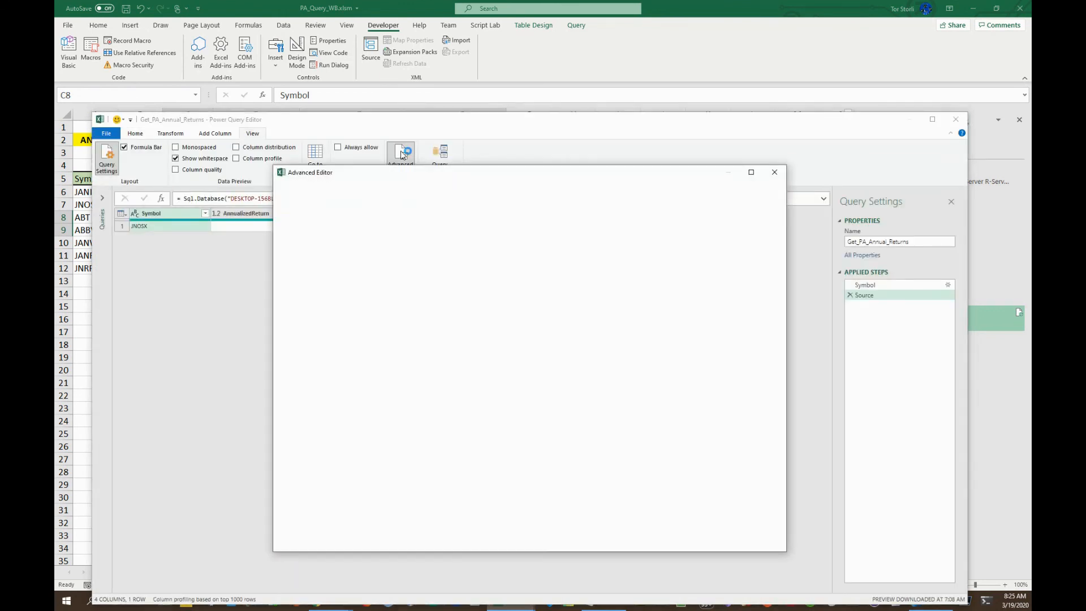
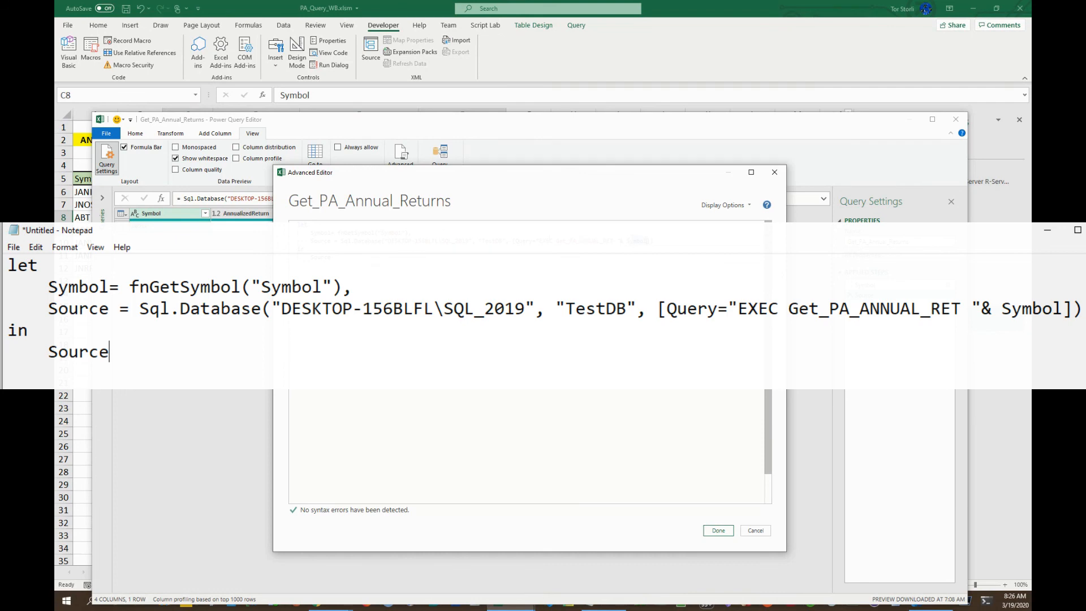
pyautogui.click(753, 530)
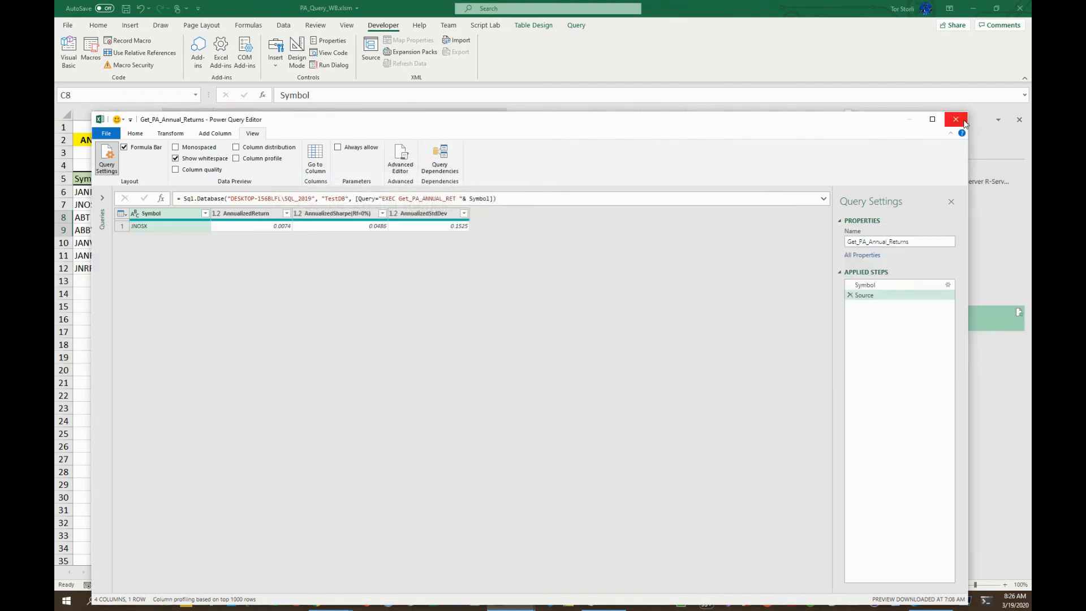
pyautogui.click(956, 119)
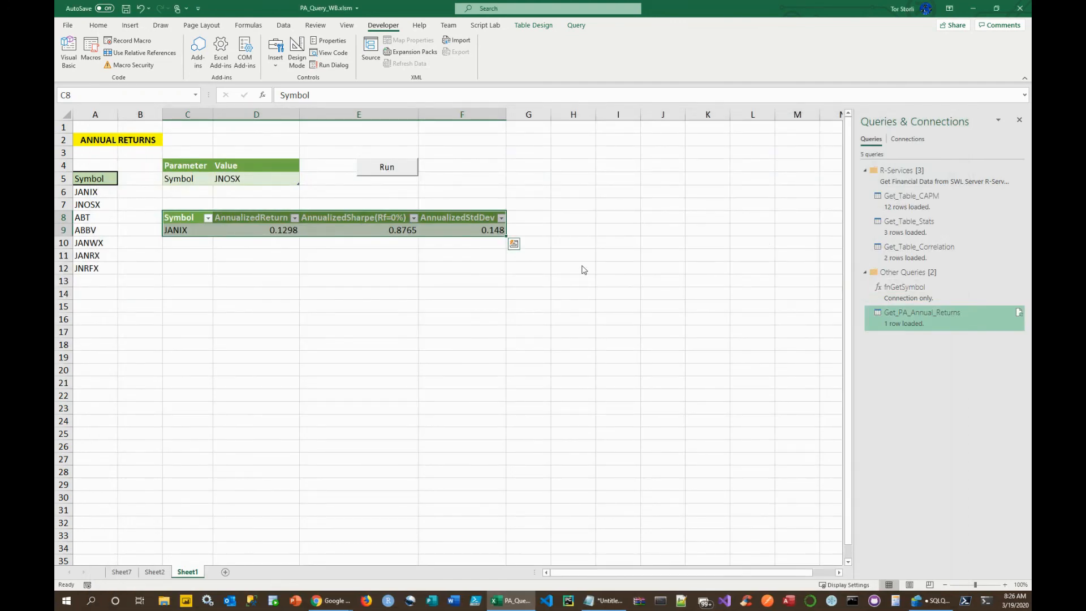
# Select the result symbol in C9, peek at the Get_PA_Annual_Returns query preview, and dismiss it.
pyautogui.click(549, 177)
pyautogui.click(175, 229)
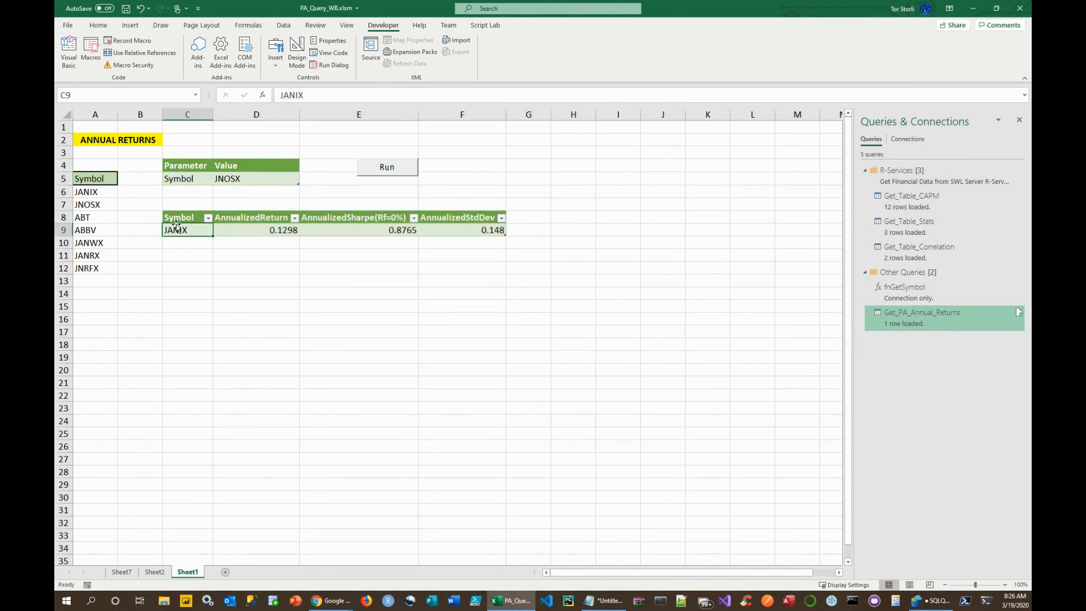
pyautogui.moveTo(900, 317)
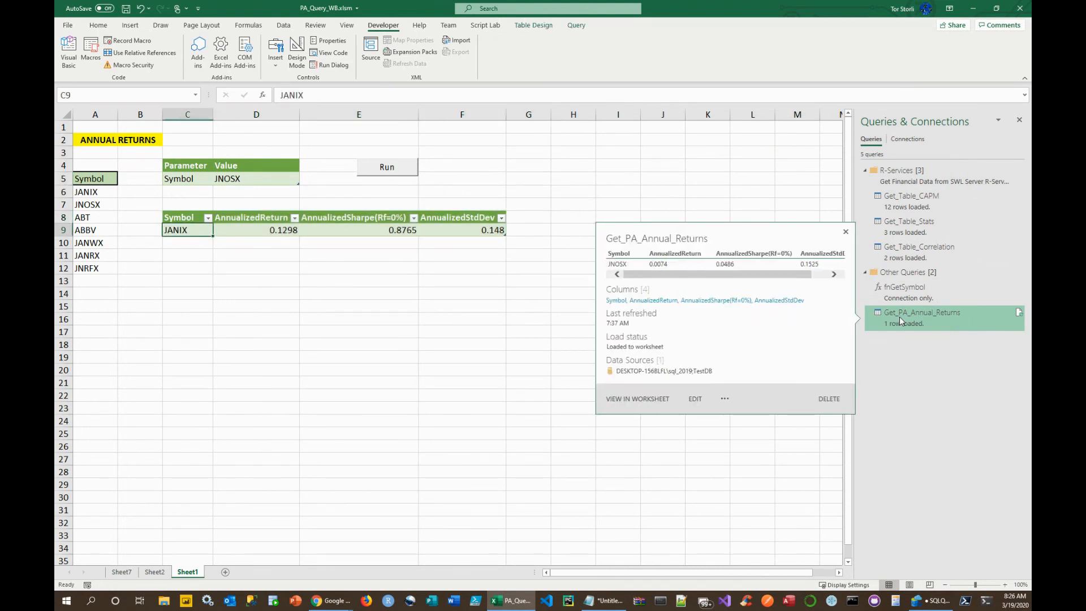
pyautogui.click(407, 368)
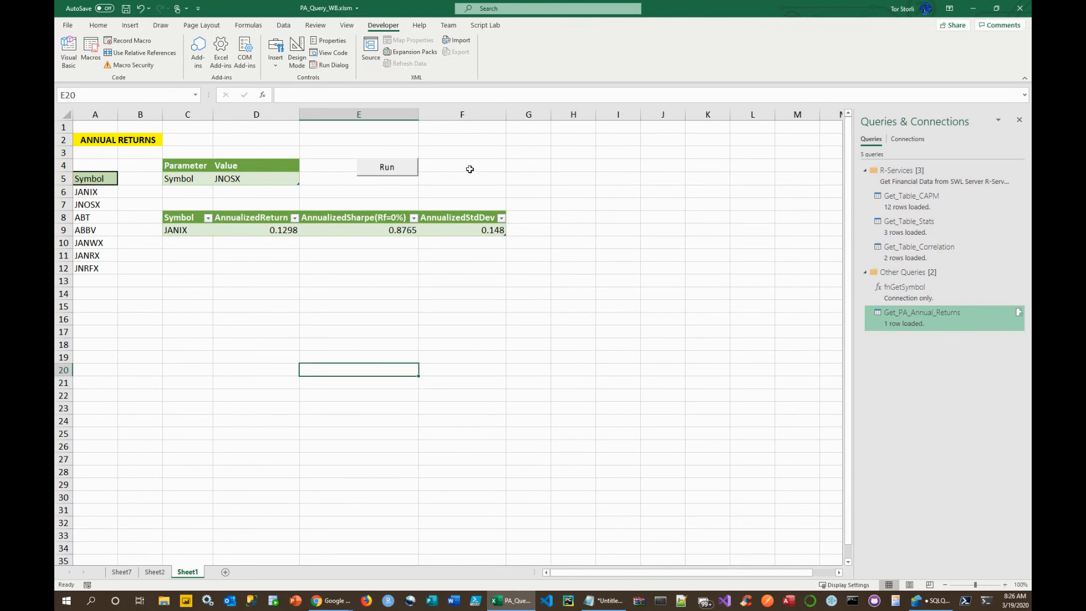
# Set the Symbol parameter in D5 to ABBV and run the annual returns refresh.
pyautogui.click(249, 182)
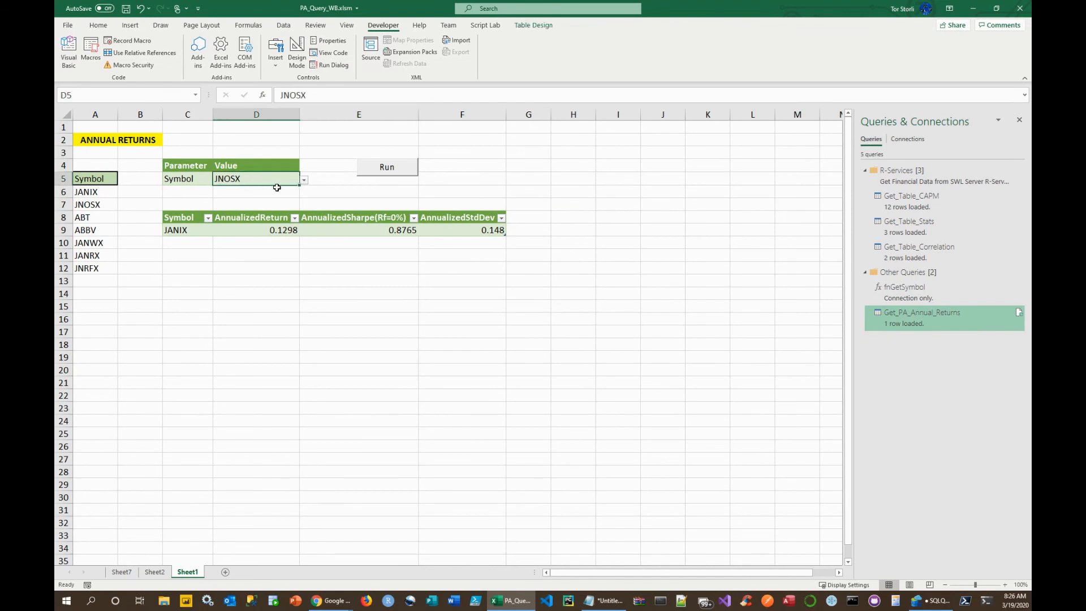
pyautogui.click(304, 180)
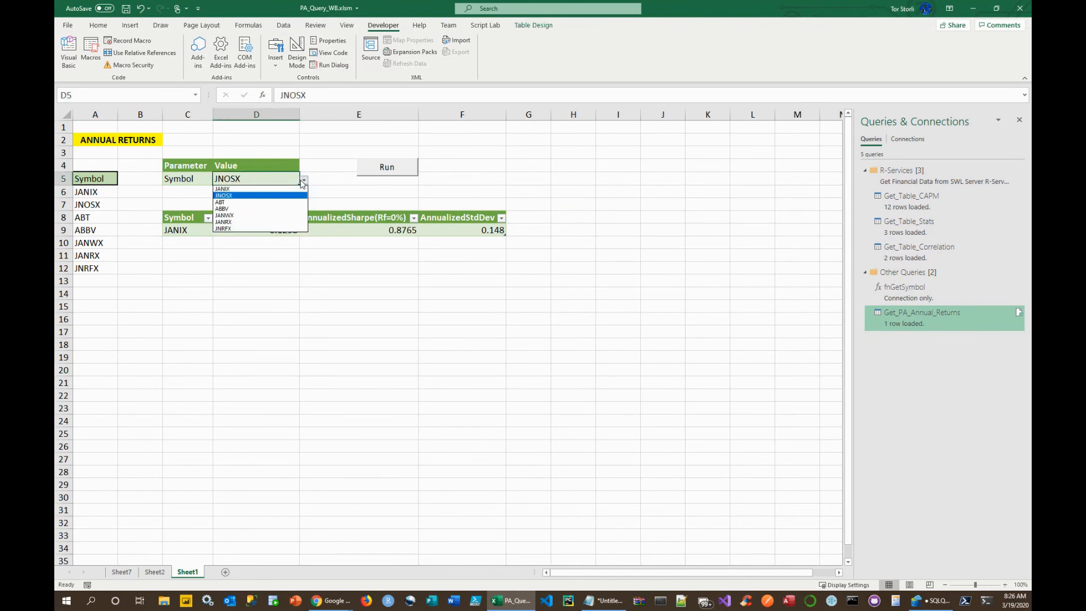
pyautogui.click(237, 208)
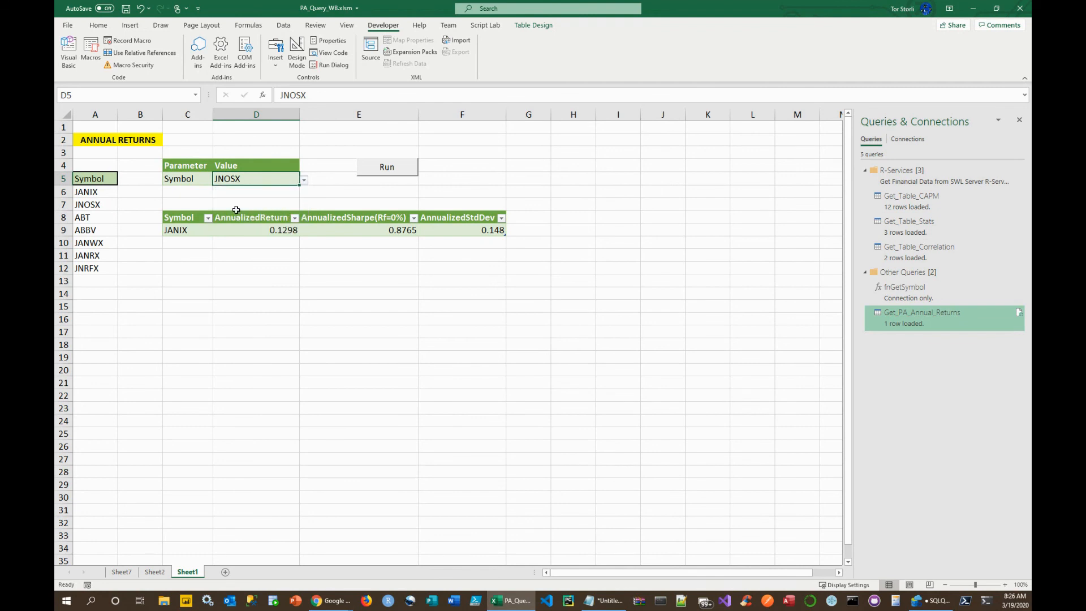
pyautogui.click(383, 171)
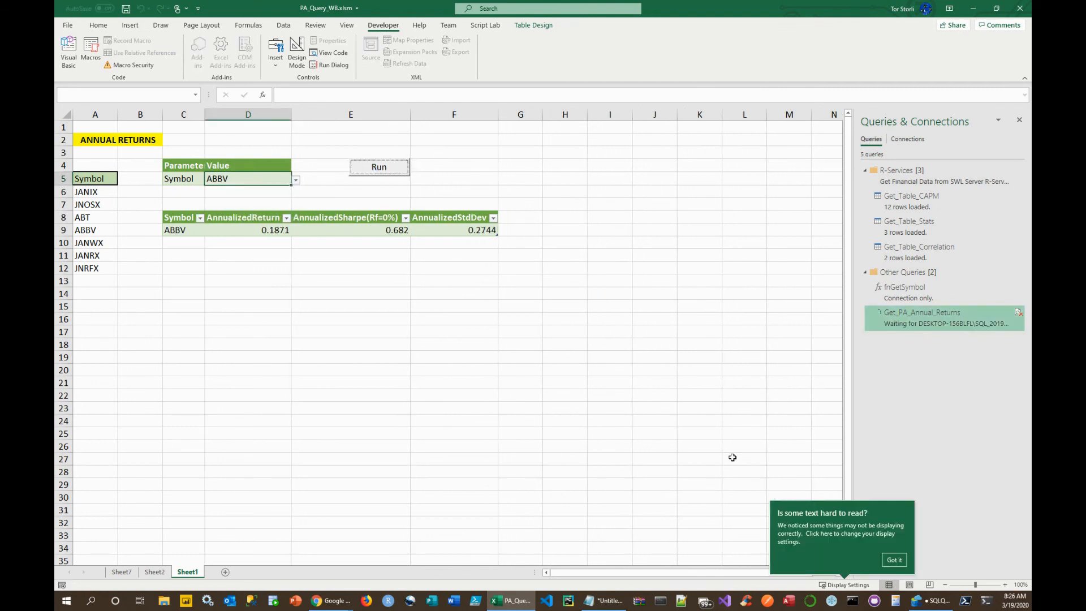
# Check the refreshed symbol, annualized return, Sharpe ratio and standard deviation cells in row 9, then deselect them.
pyautogui.click(189, 229)
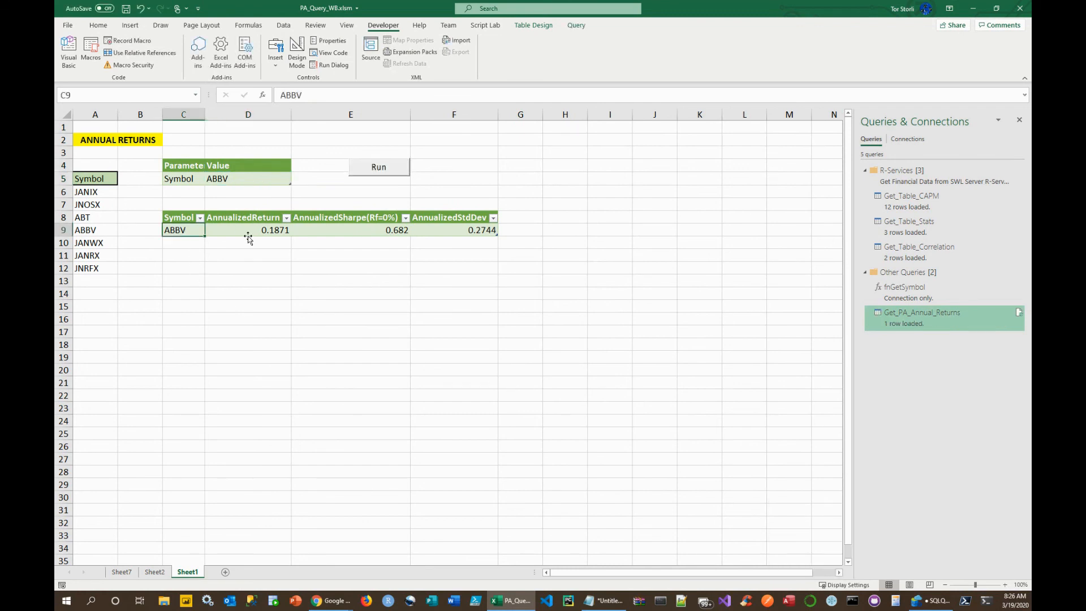
pyautogui.click(253, 230)
pyautogui.click(356, 229)
pyautogui.click(441, 230)
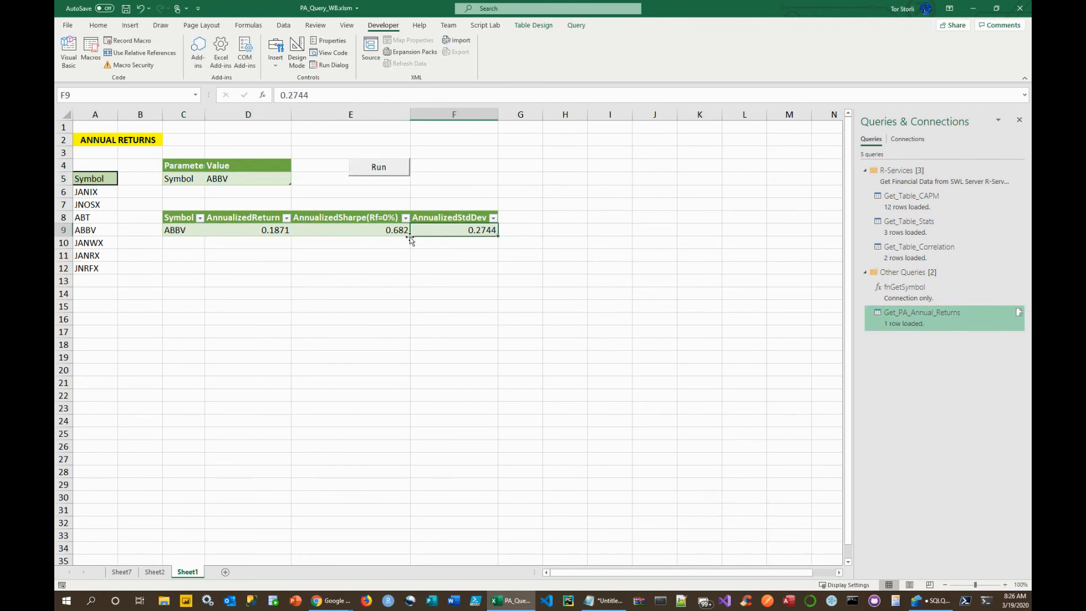
pyautogui.click(361, 226)
pyautogui.click(217, 233)
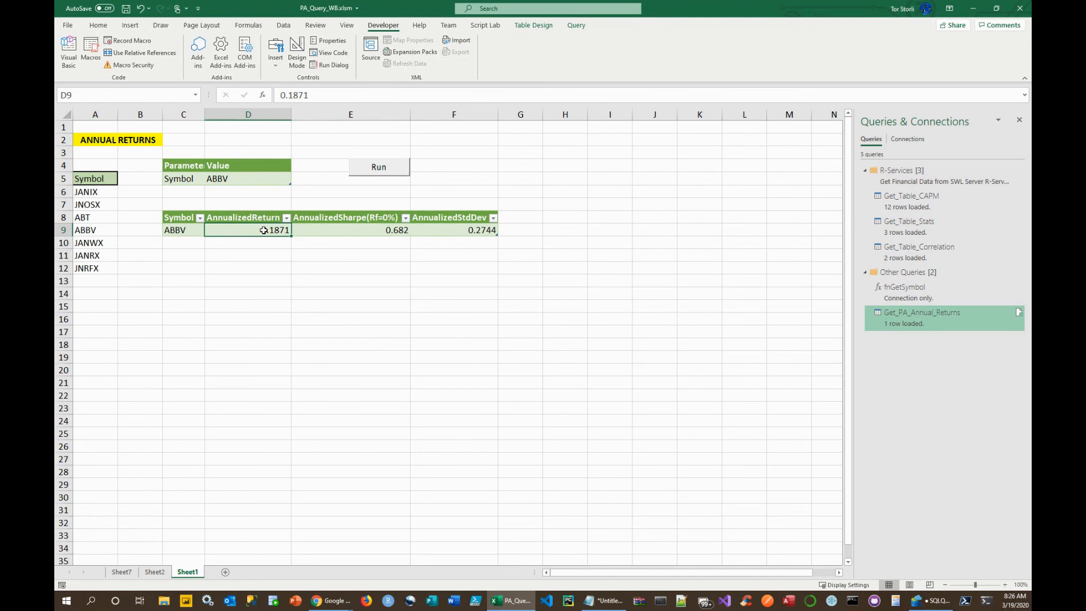
pyautogui.click(197, 232)
pyautogui.click(298, 331)
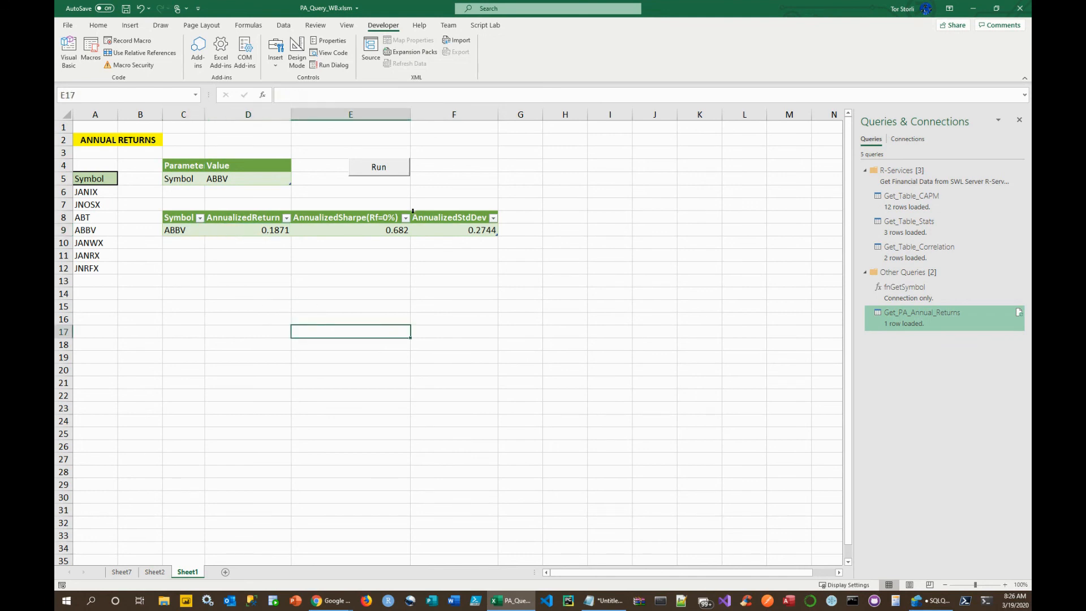
# Show the list of available symbols in cell D5 and close it without choosing another one.
pyautogui.click(286, 180)
pyautogui.click(295, 181)
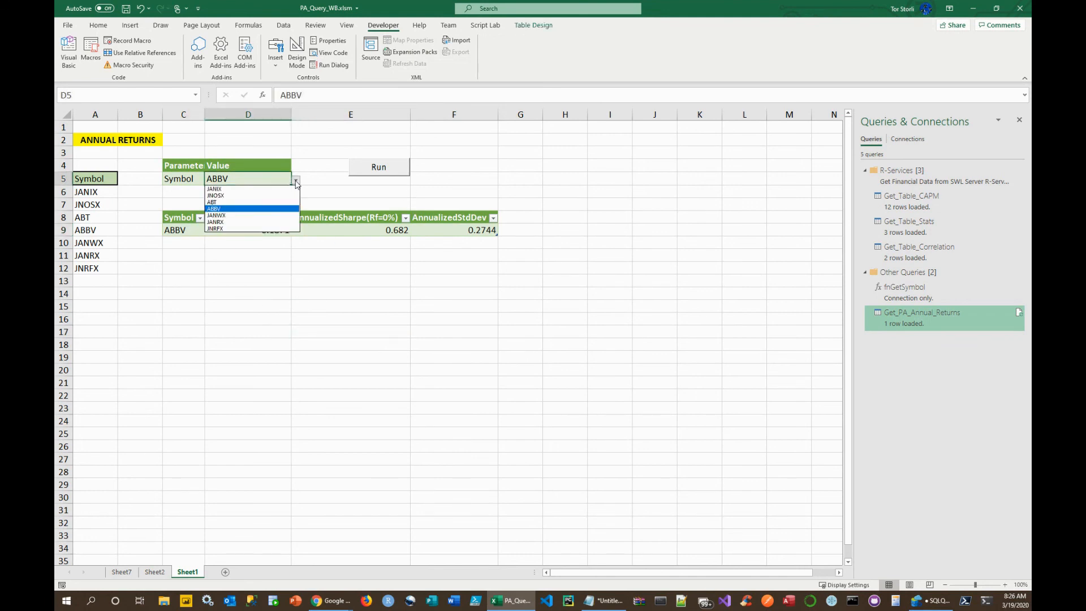
pyautogui.click(361, 331)
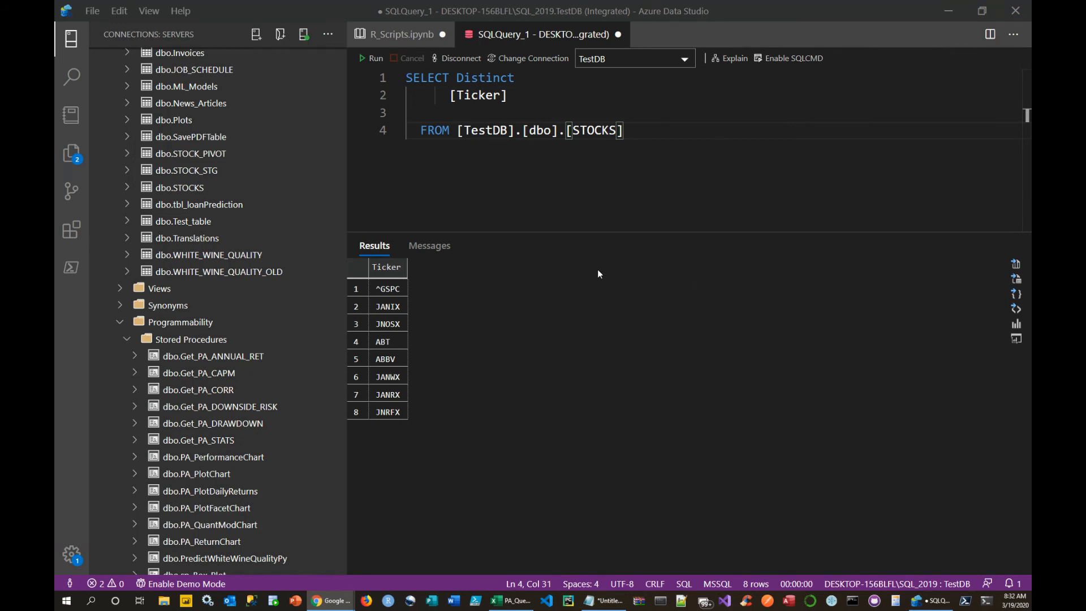
# In Azure Data Studio, script the dbo.Get_PA_ANNUAL_RET stored procedure as CREATE and narrow the connections sidebar.
pyautogui.scroll(-3, 315, 347)
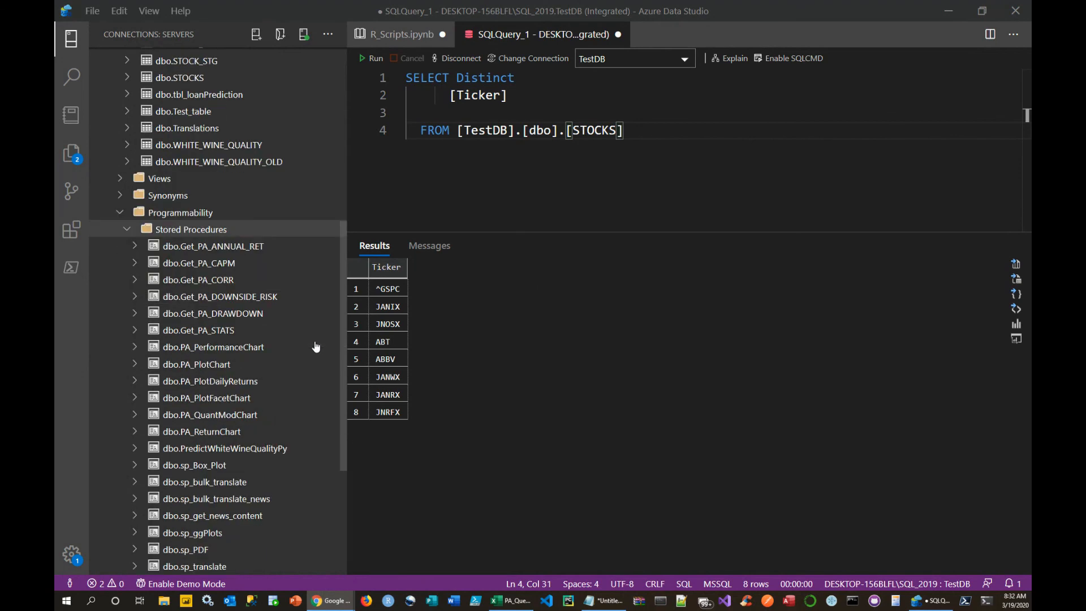
pyautogui.rightClick(233, 251)
pyautogui.click(275, 263)
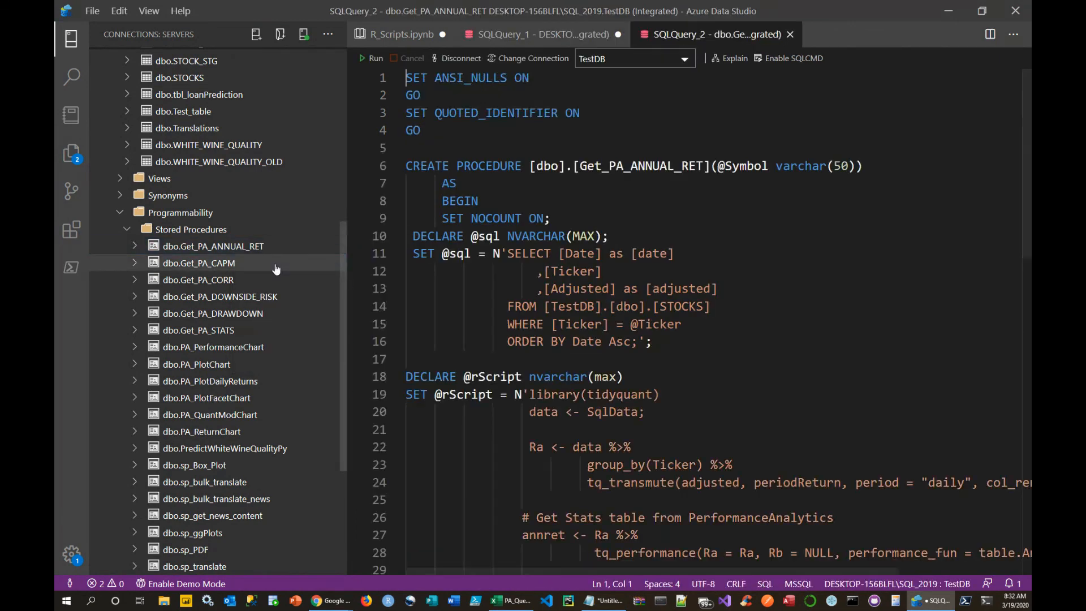
pyautogui.moveTo(346, 229); pyautogui.dragTo(219, 223)
pyautogui.click(721, 289)
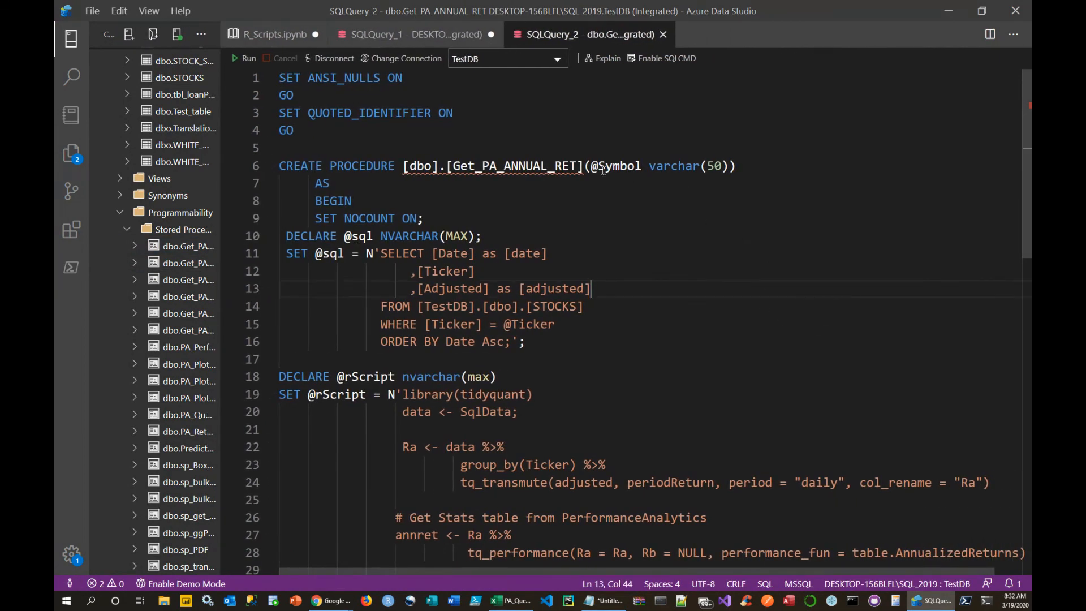
pyautogui.moveTo(591, 166); pyautogui.dragTo(729, 166)
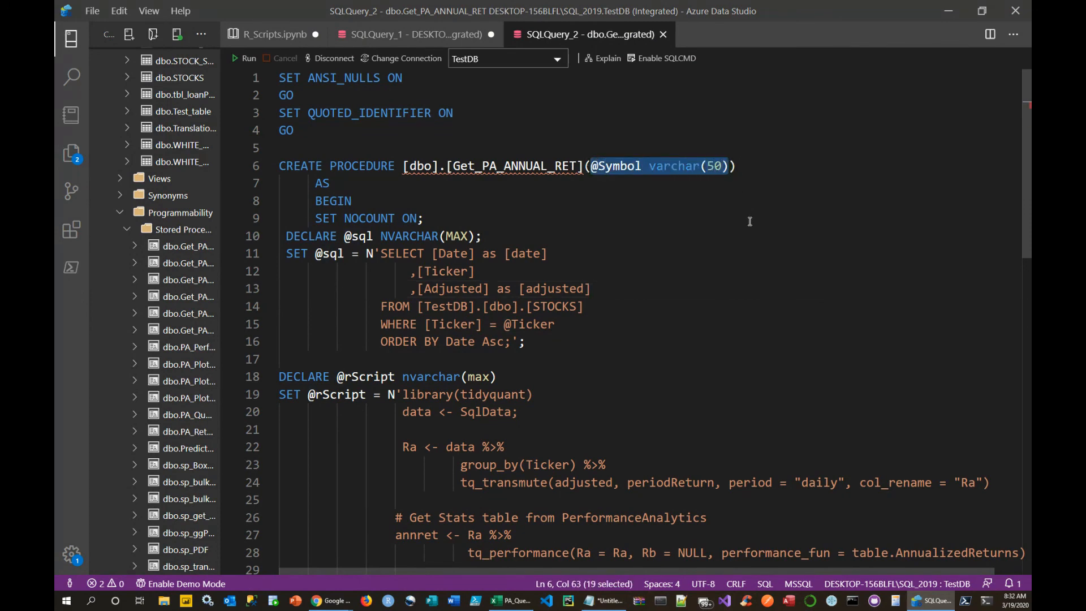
pyautogui.click(750, 221)
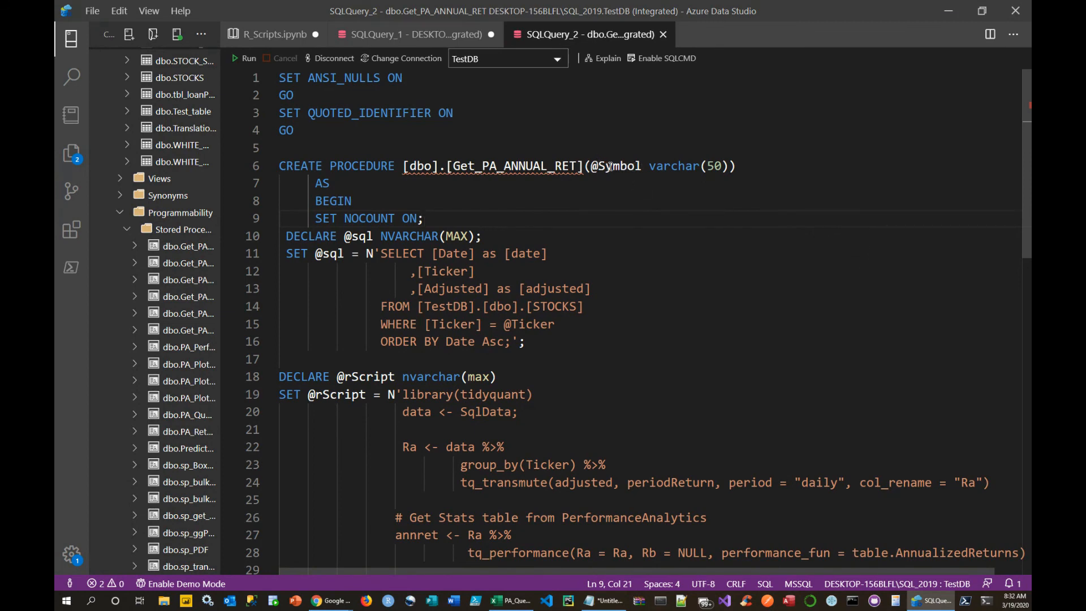
pyautogui.click(620, 184)
pyautogui.doubleClick(603, 166)
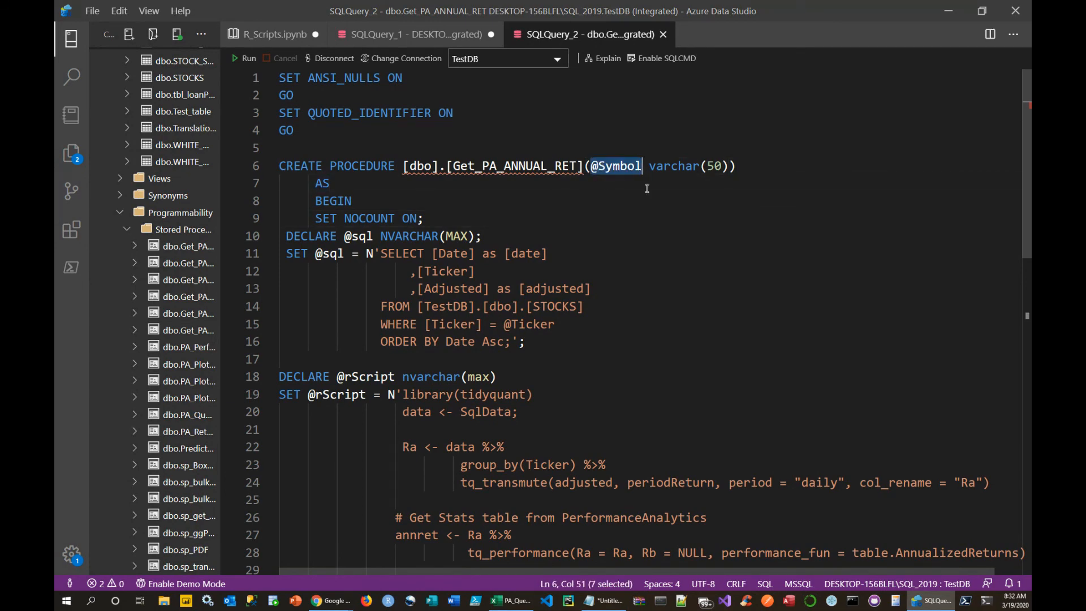
pyautogui.click(715, 249)
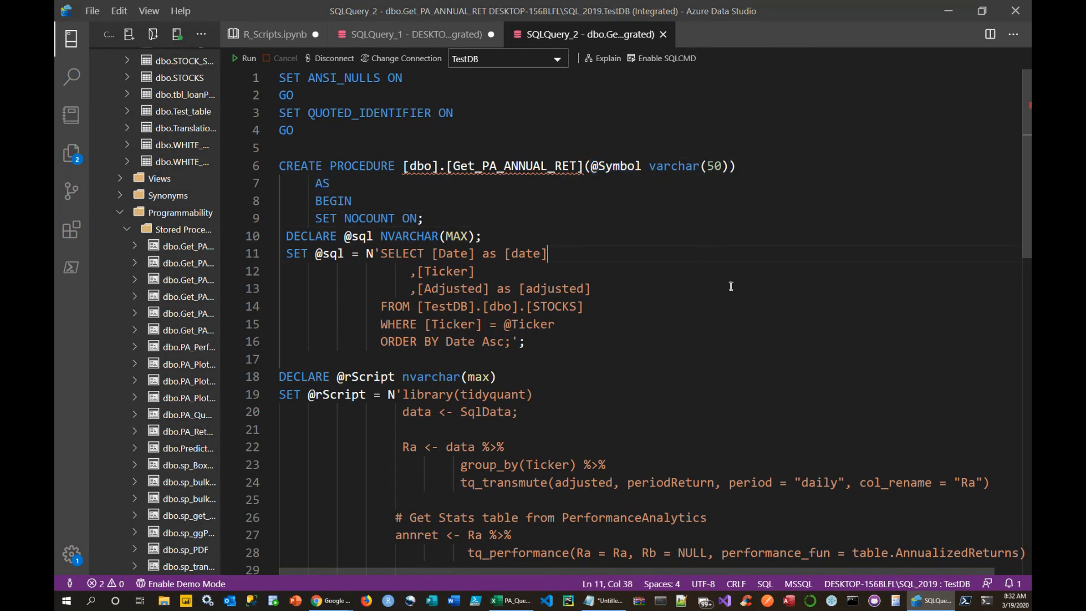
pyautogui.scroll(-1, 763, 265)
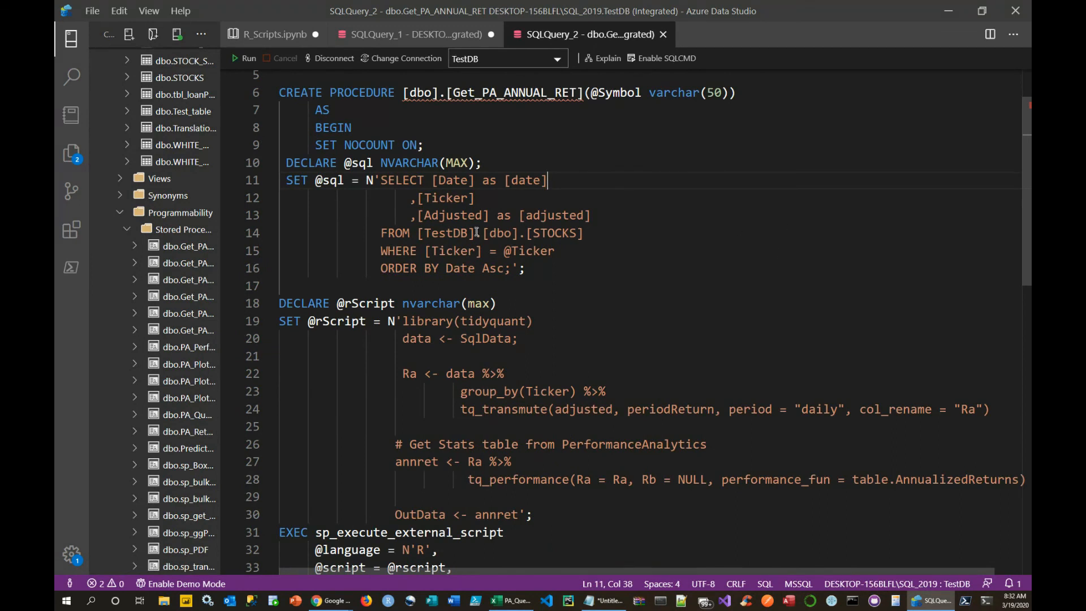
pyautogui.moveTo(384, 179); pyautogui.dragTo(512, 265)
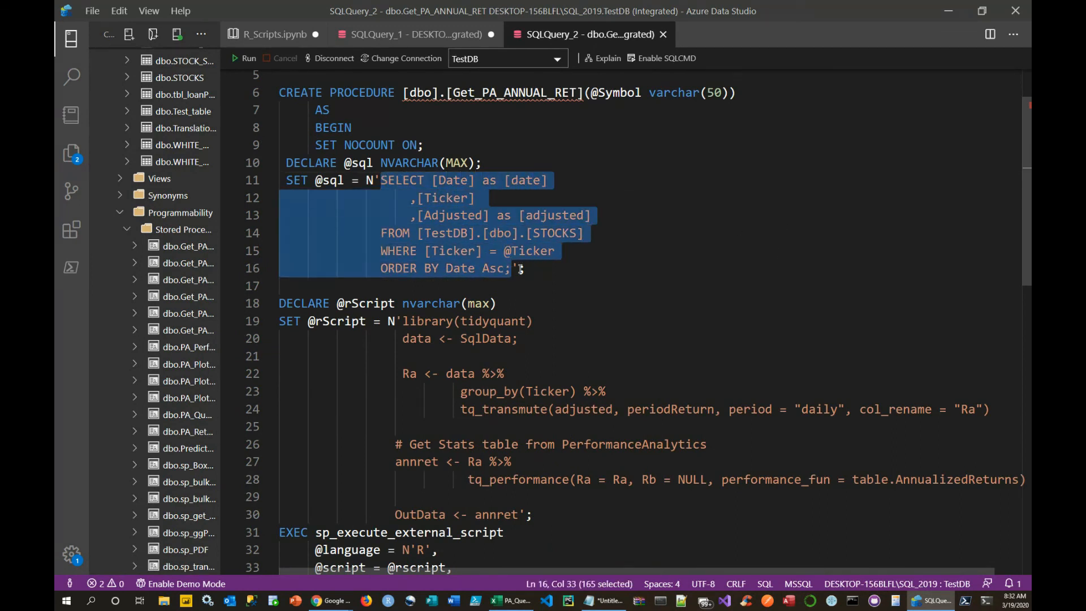
pyautogui.click(740, 275)
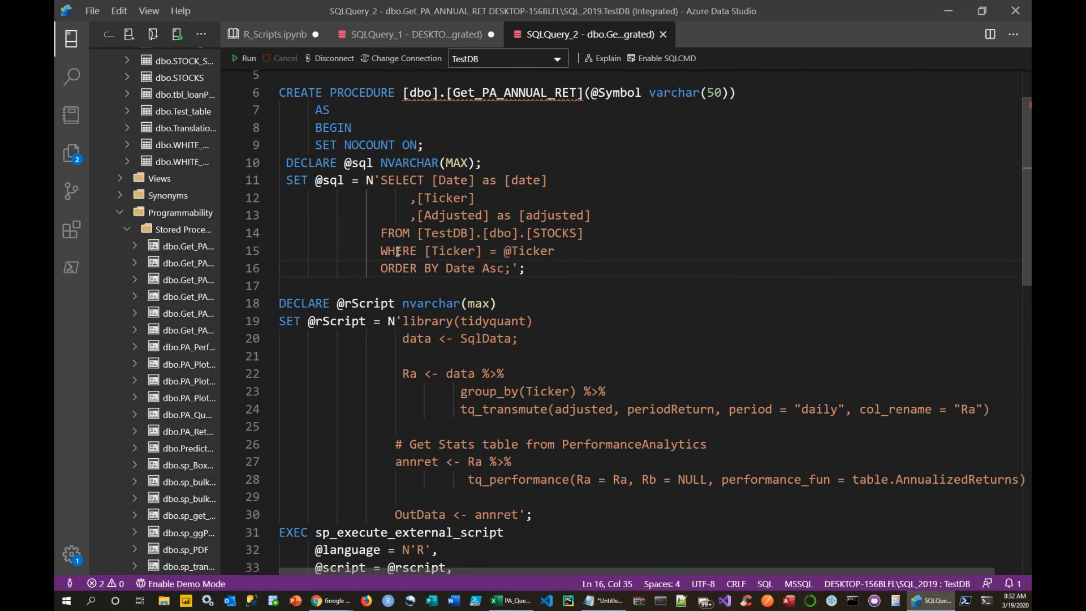
pyautogui.moveTo(373, 251); pyautogui.dragTo(556, 253)
pyautogui.click(562, 284)
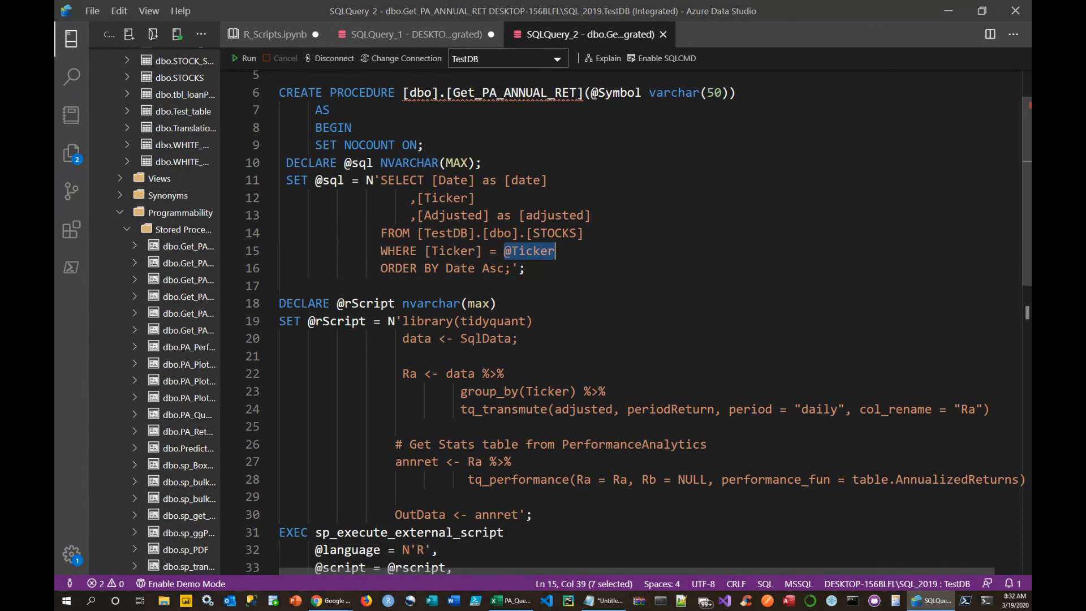
pyautogui.scroll(-3, 669, 202)
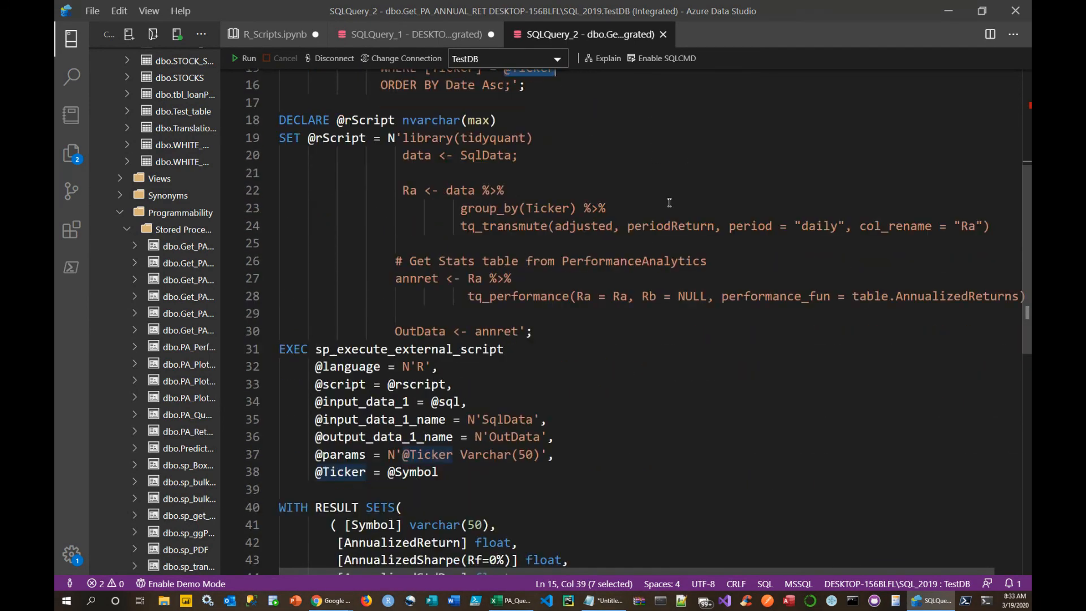
pyautogui.scroll(-1, 729, 374)
pyautogui.scroll(-2, 745, 391)
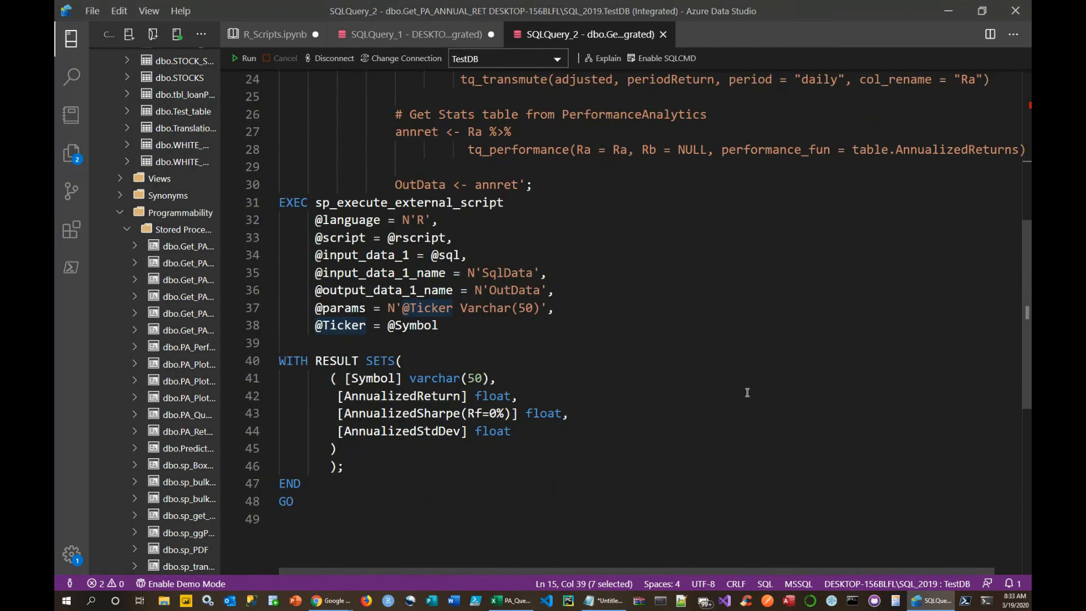
pyautogui.click(777, 382)
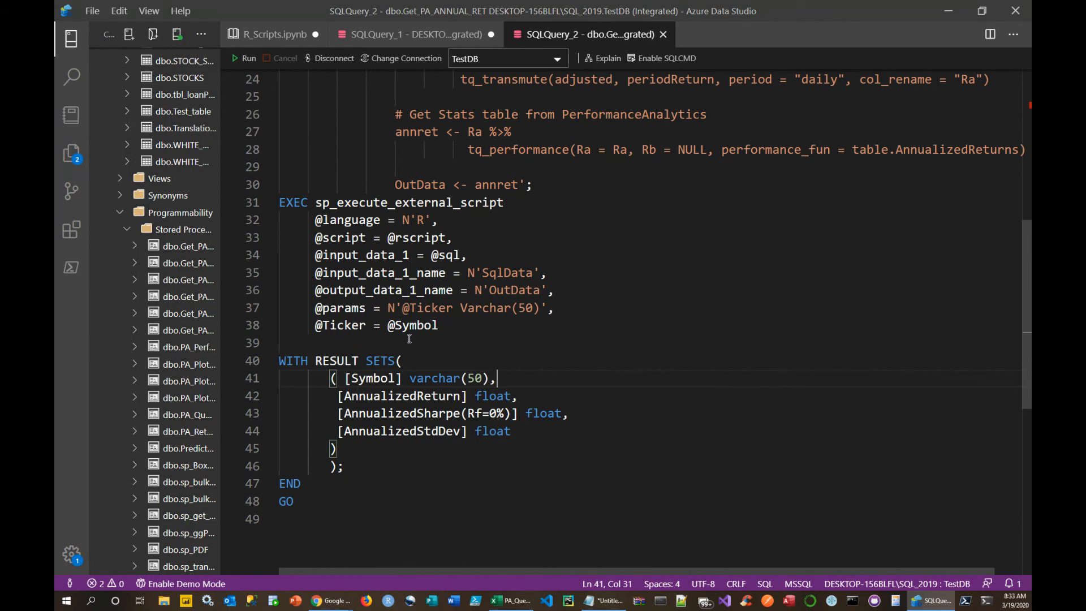
pyautogui.moveTo(382, 327); pyautogui.dragTo(439, 327)
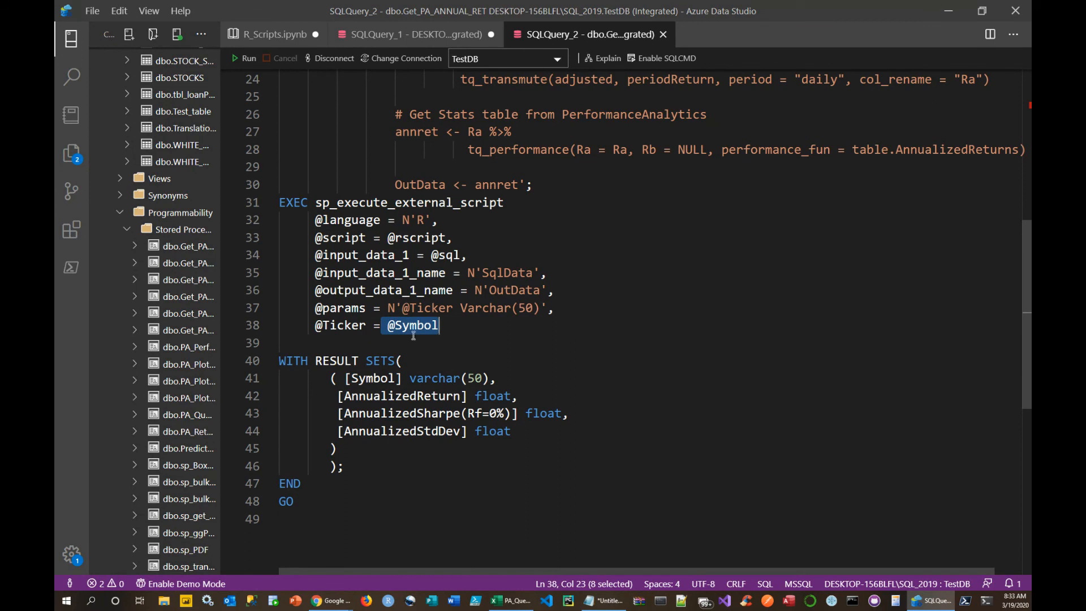
pyautogui.moveTo(311, 327); pyautogui.dragTo(366, 327)
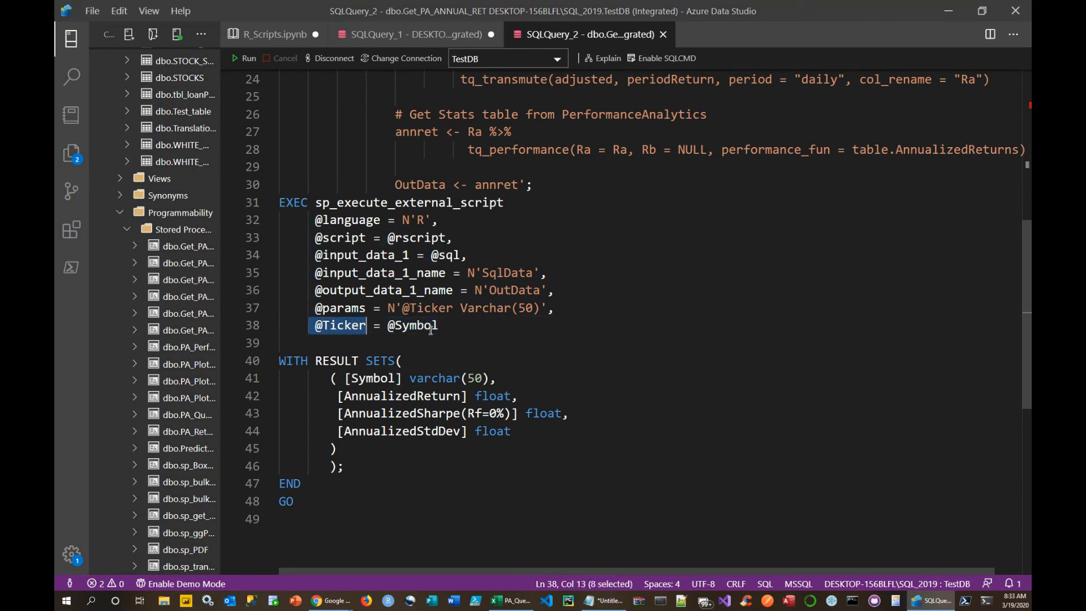
pyautogui.doubleClick(428, 327)
pyautogui.scroll(8, 679, 385)
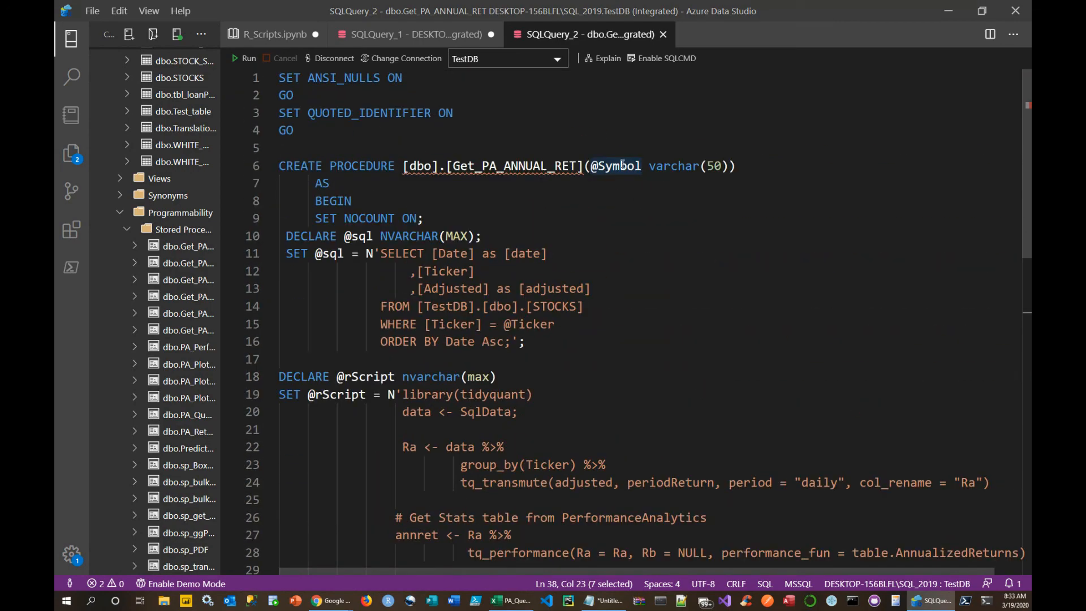
pyautogui.doubleClick(616, 165)
pyautogui.scroll(-6, 741, 356)
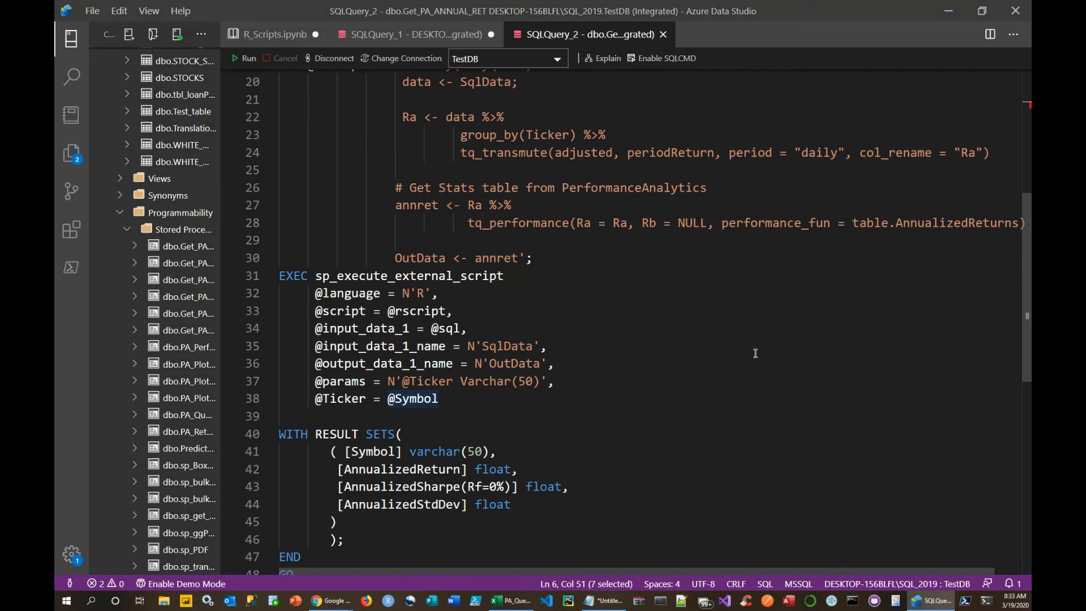
pyautogui.doubleClick(340, 399)
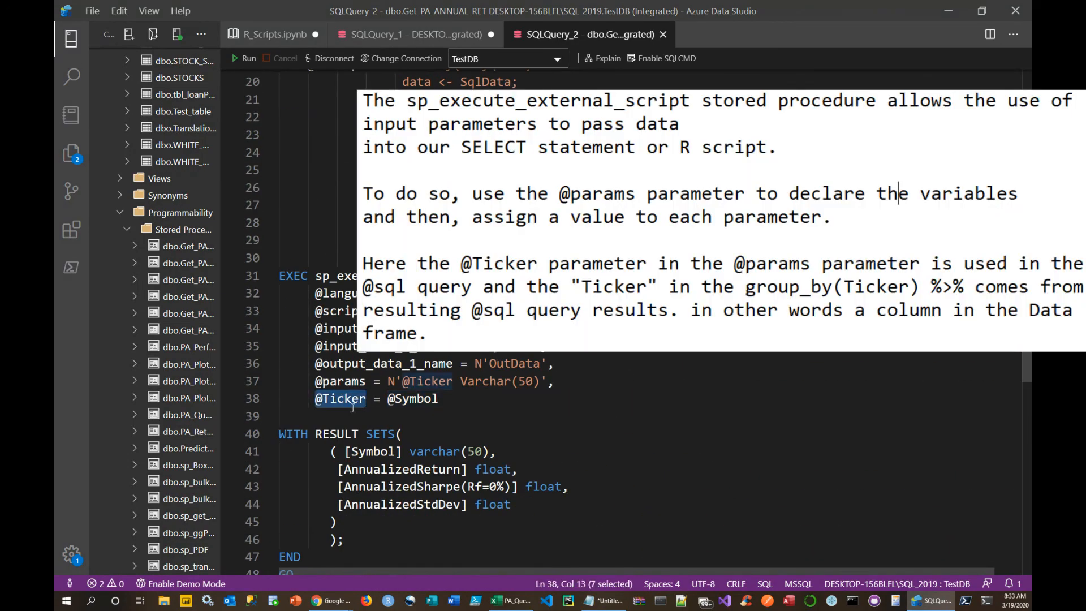
pyautogui.click(499, 417)
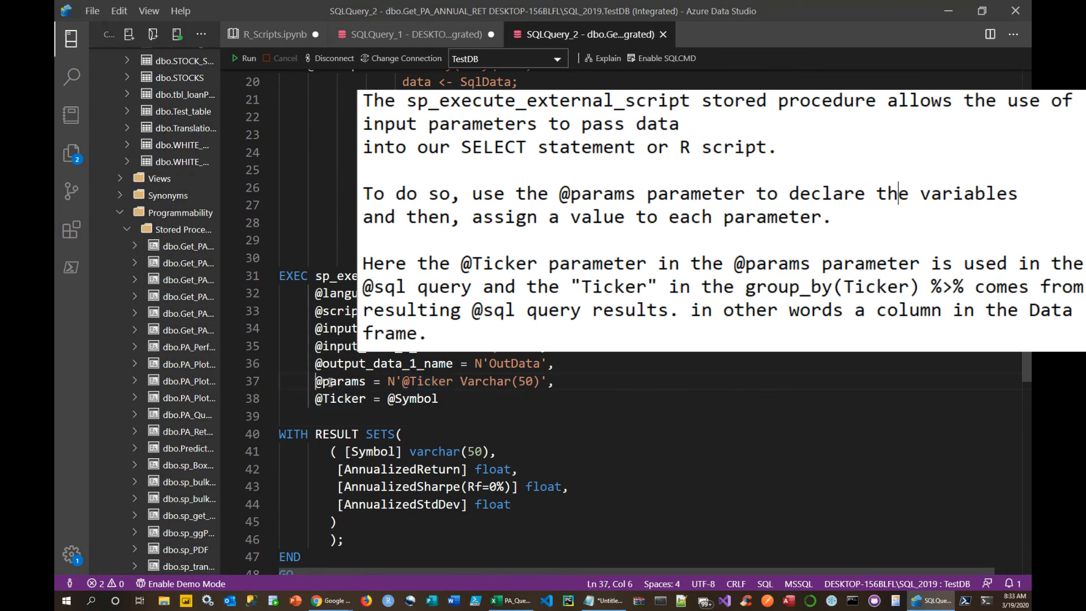
pyautogui.moveTo(315, 383); pyautogui.dragTo(368, 384)
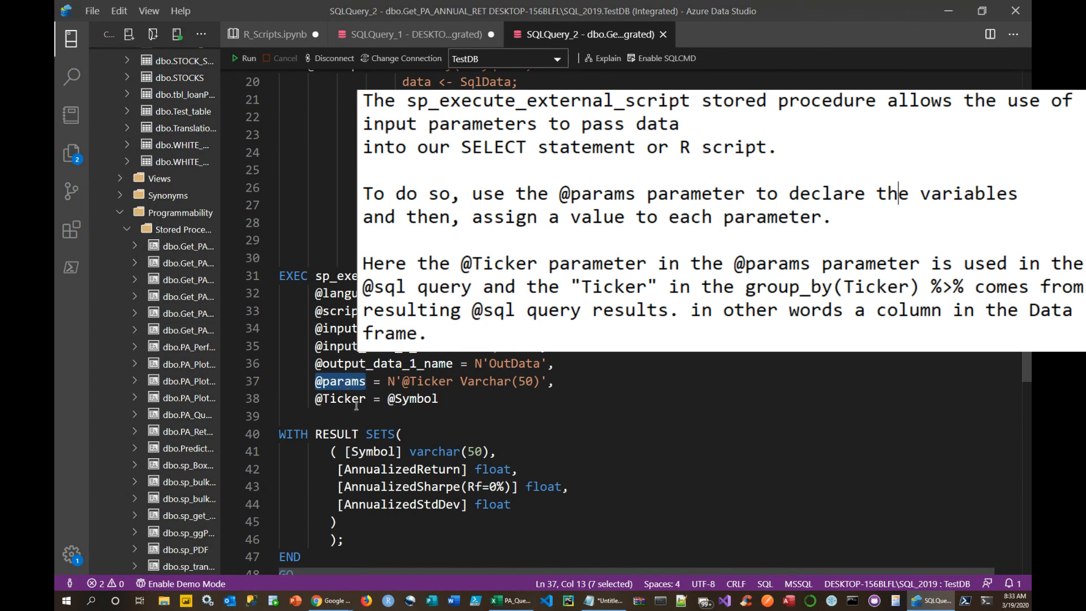
pyautogui.click(508, 432)
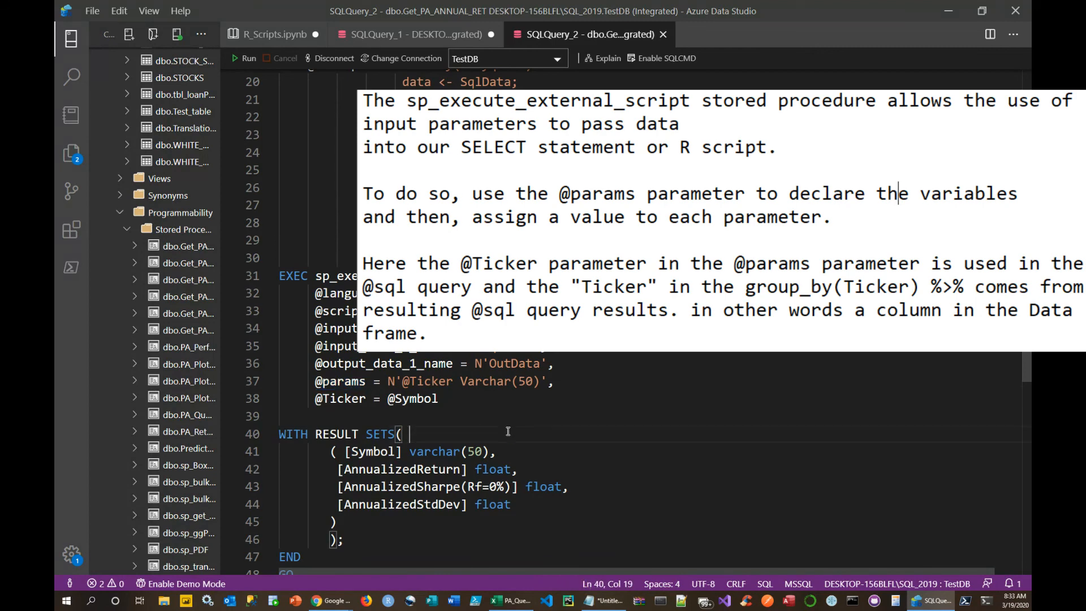
pyautogui.doubleClick(342, 387)
pyautogui.click(487, 416)
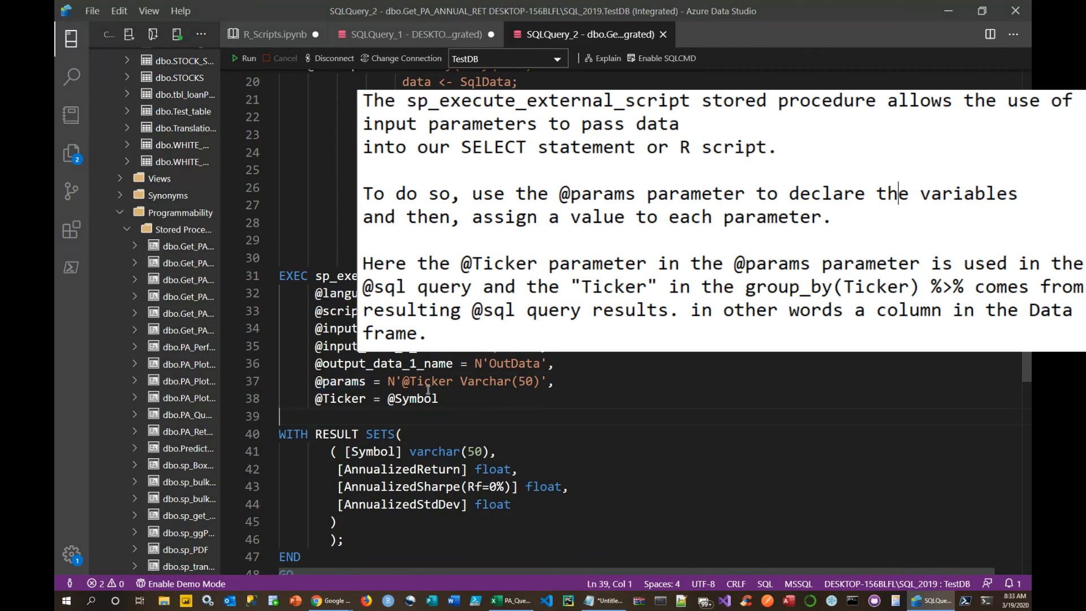
pyautogui.click(387, 382)
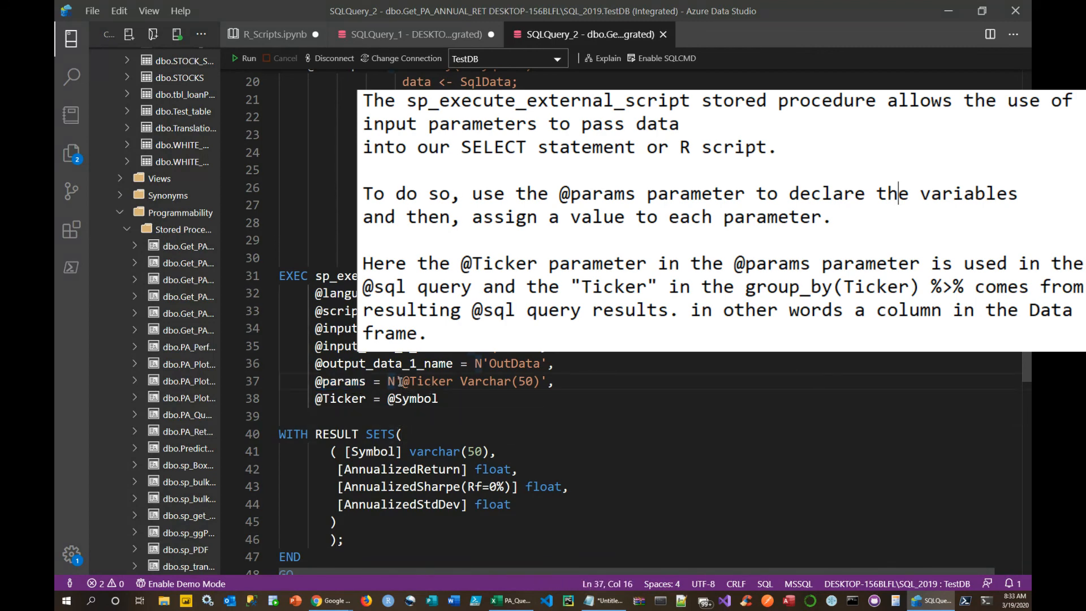
pyautogui.moveTo(400, 382); pyautogui.dragTo(453, 382)
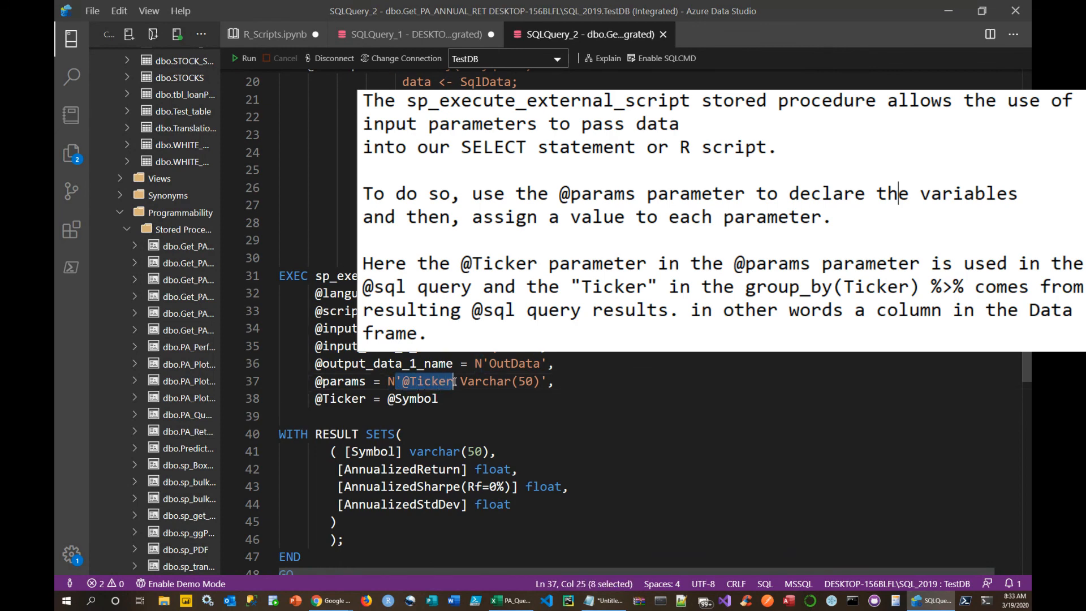
pyautogui.doubleClick(339, 399)
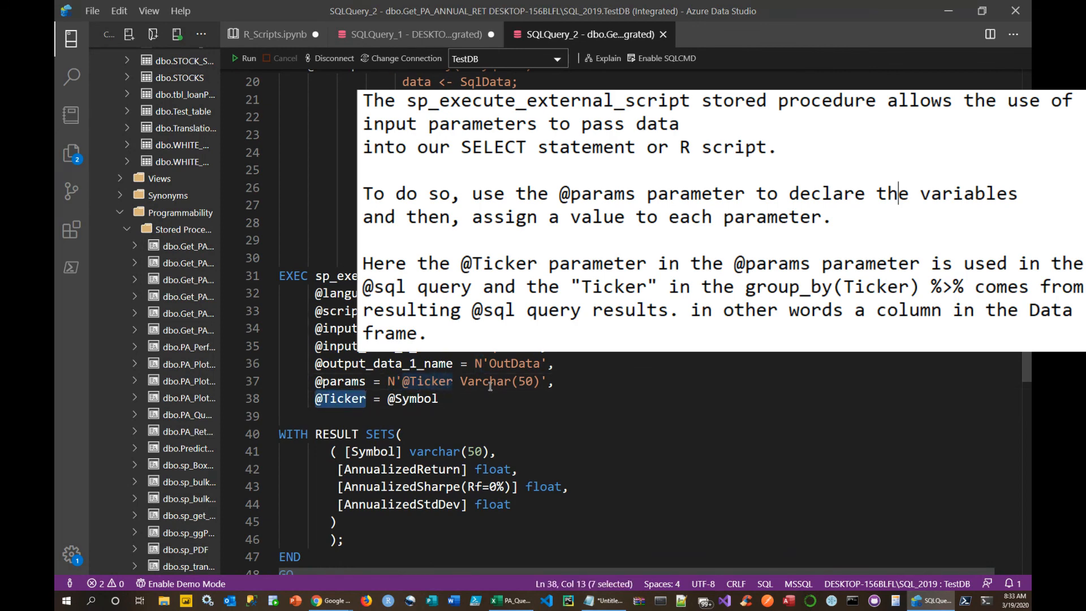
pyautogui.click(582, 416)
pyautogui.scroll(4, 591, 419)
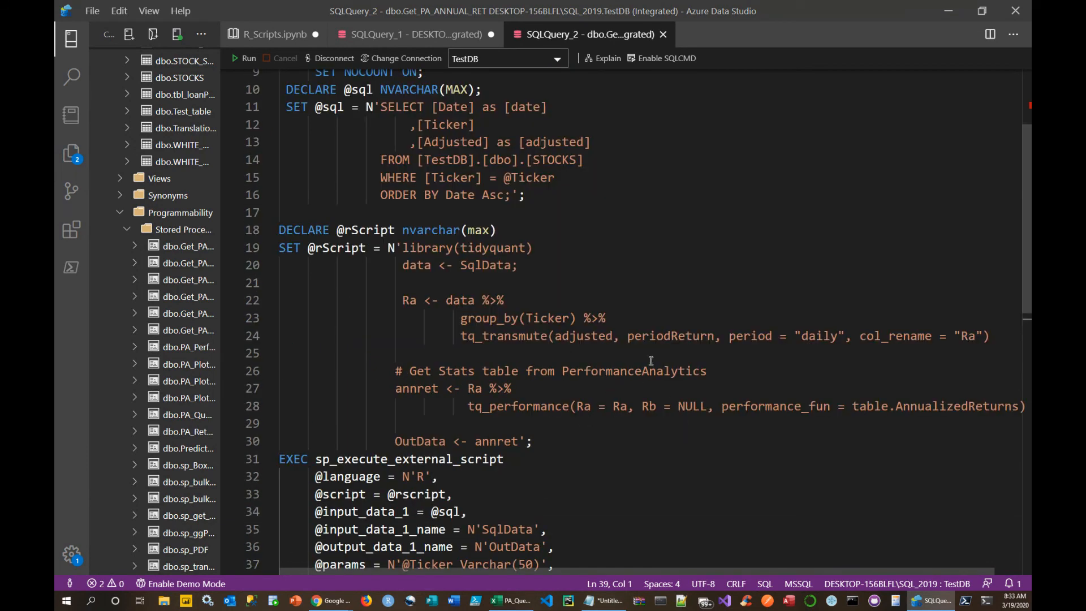
pyautogui.scroll(1, 616, 351)
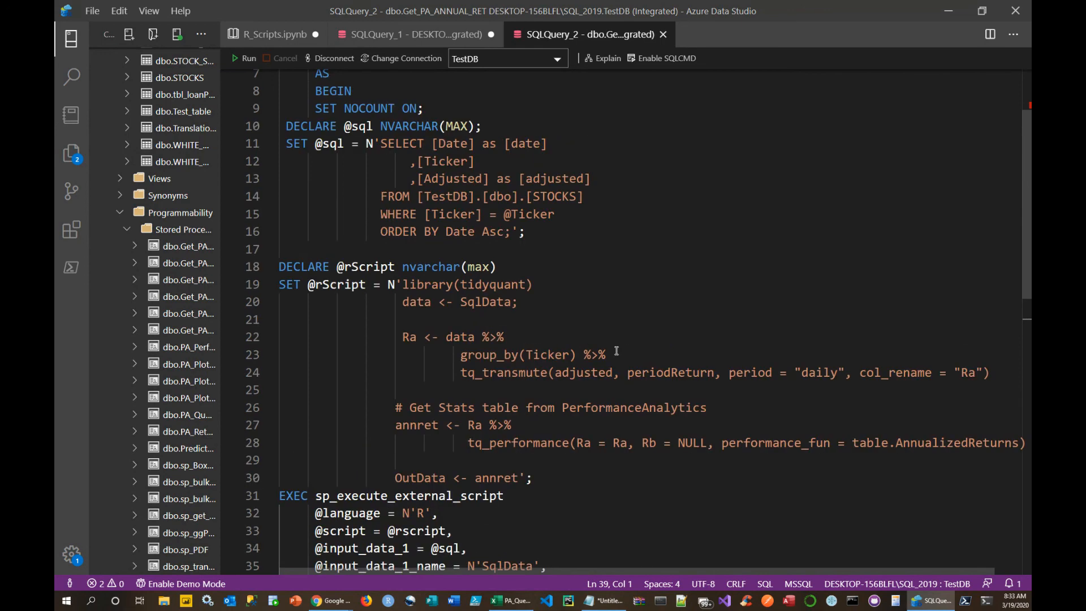
pyautogui.doubleClick(495, 304)
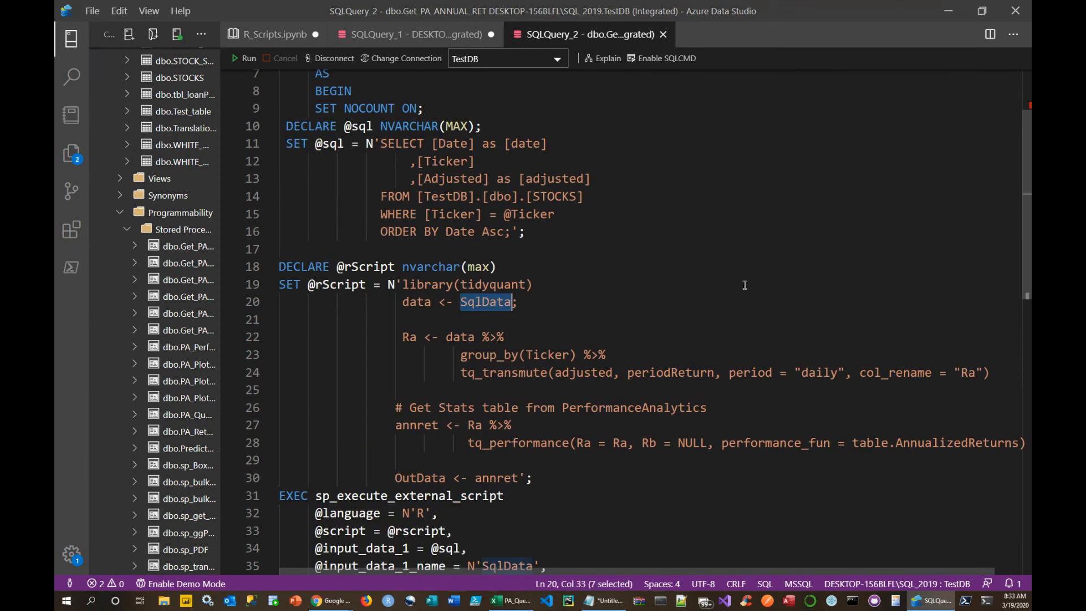
pyautogui.scroll(-2, 747, 314)
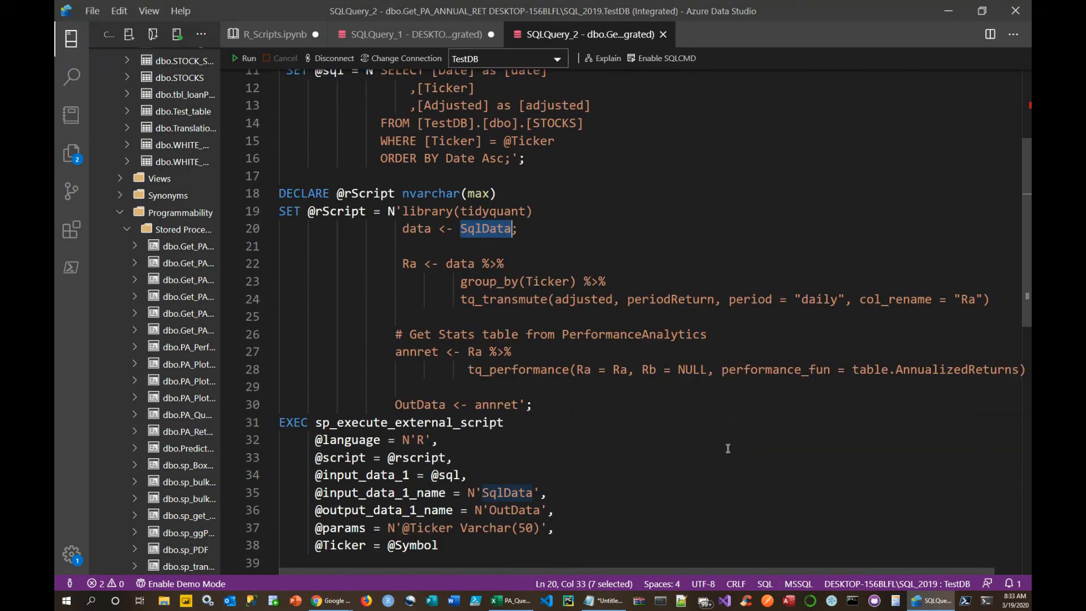
pyautogui.scroll(-1, 727, 448)
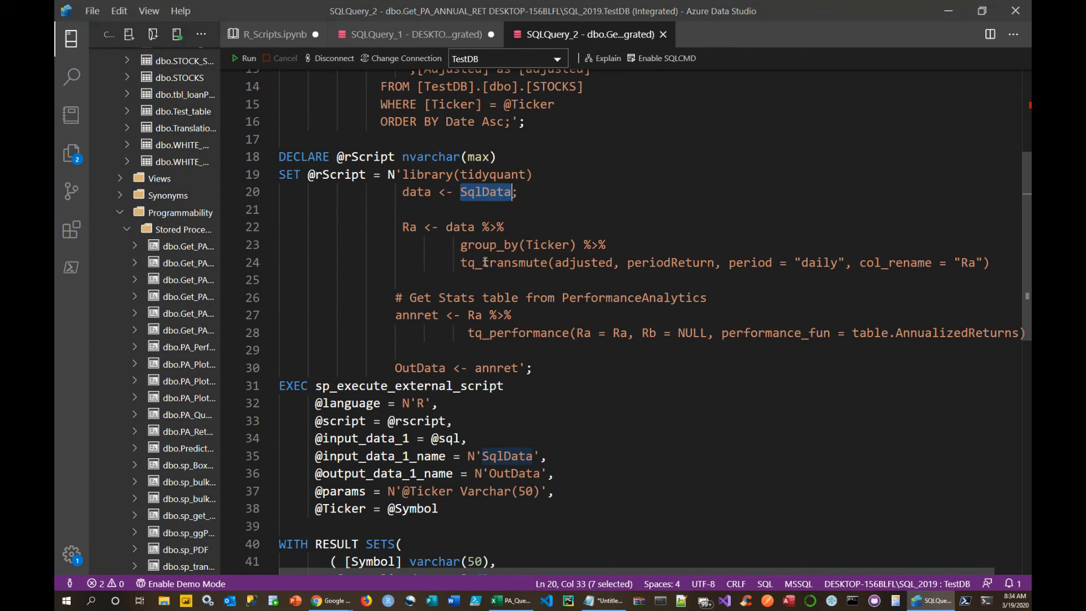
# Highlight Ticker in the R script's group_by(Ticker) call, then deselect it.
pyautogui.doubleClick(544, 245)
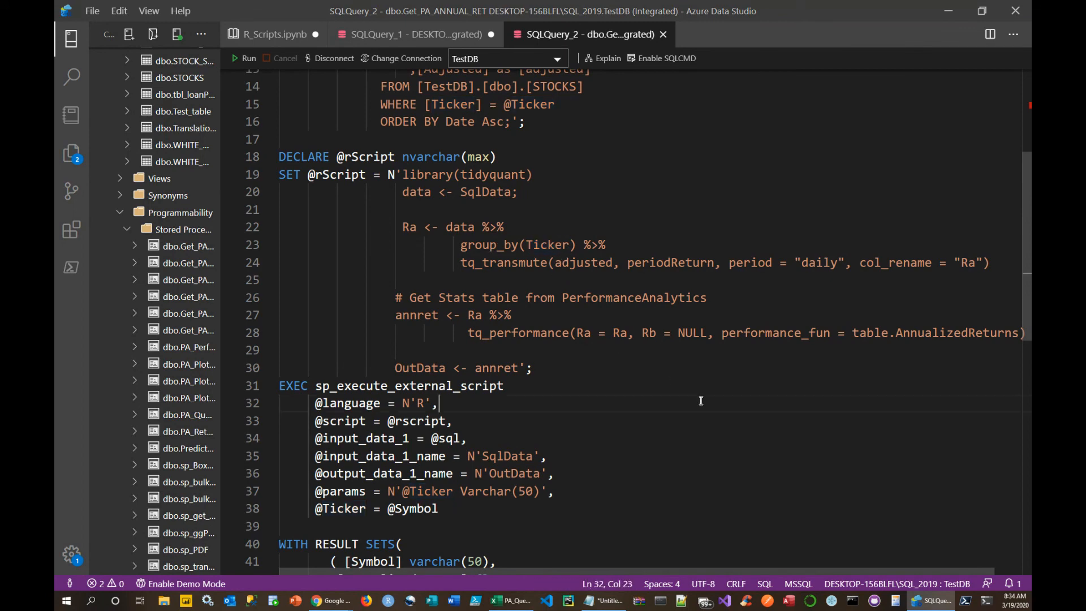
pyautogui.press('Down')
pyautogui.press('Down')
pyautogui.press('Down')
pyautogui.press('Down')
pyautogui.press('Down')
pyautogui.press('Down')
pyautogui.press('Down')
pyautogui.press('Down')
pyautogui.press('Down')
# Point out the tq_transmute function on line 24 with its "daily" period and periodReturn arguments.
pyautogui.doubleClick(509, 264)
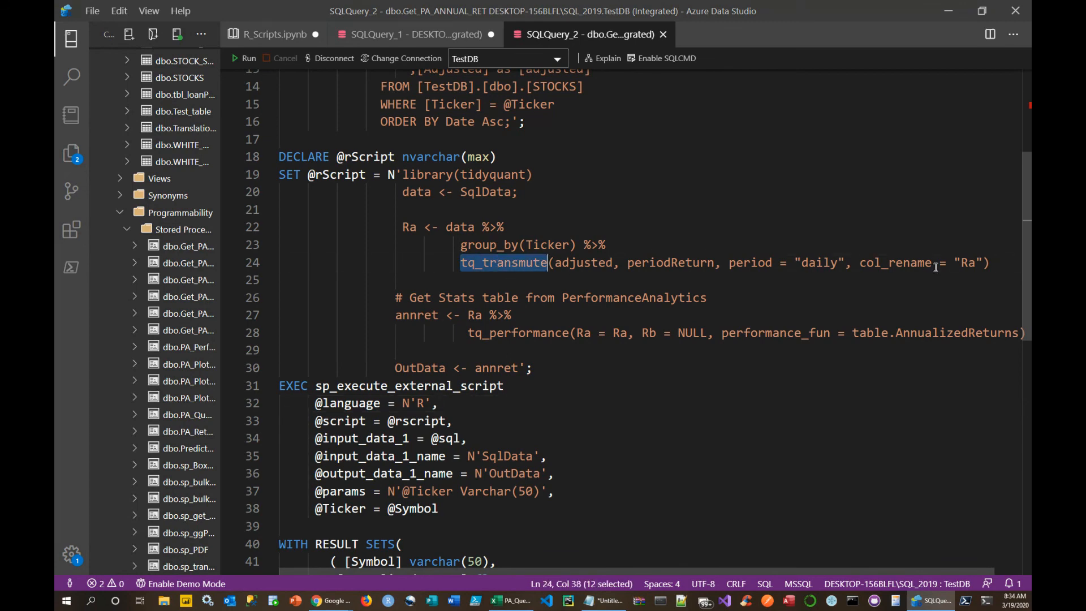
pyautogui.click(793, 265)
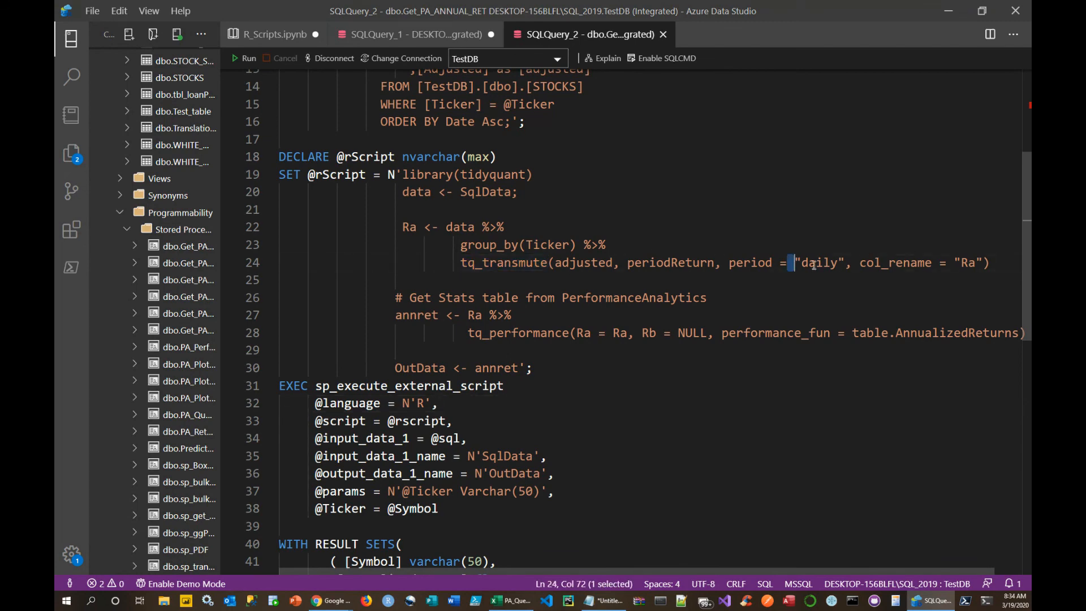
pyautogui.doubleClick(673, 263)
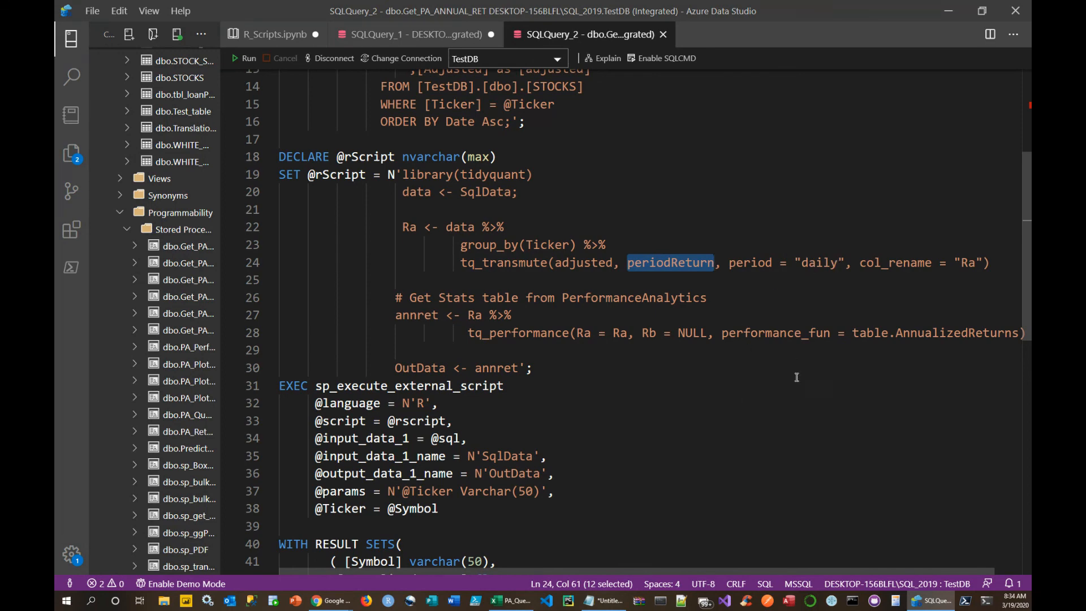
# Point out the annret and Ra variables, then the tq_performance function with its Ra = Ra and Rb = NULL arguments.
pyautogui.doubleClick(425, 315)
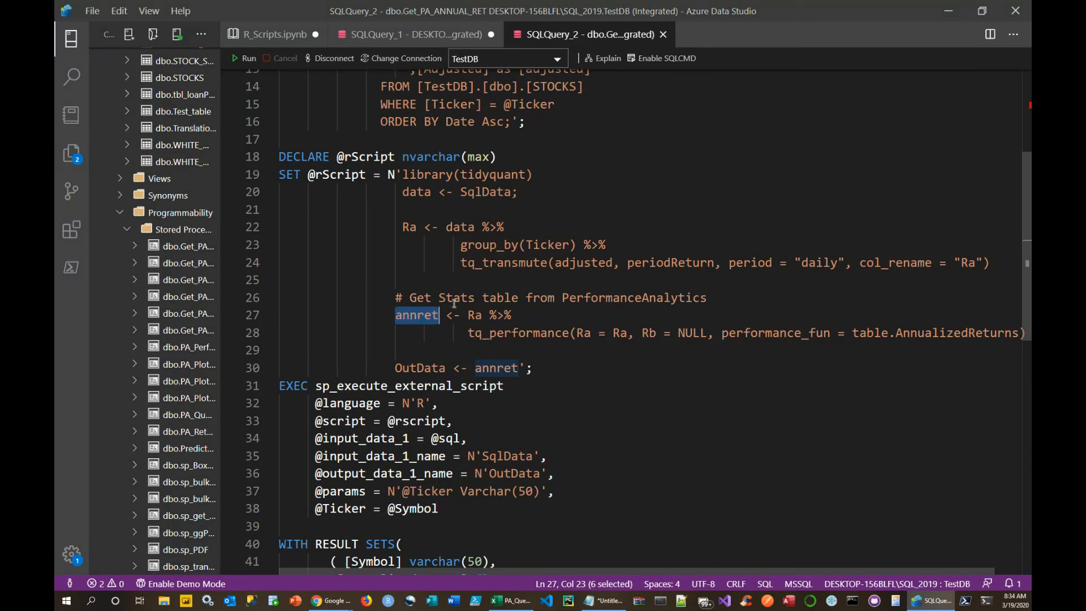
pyautogui.doubleClick(410, 228)
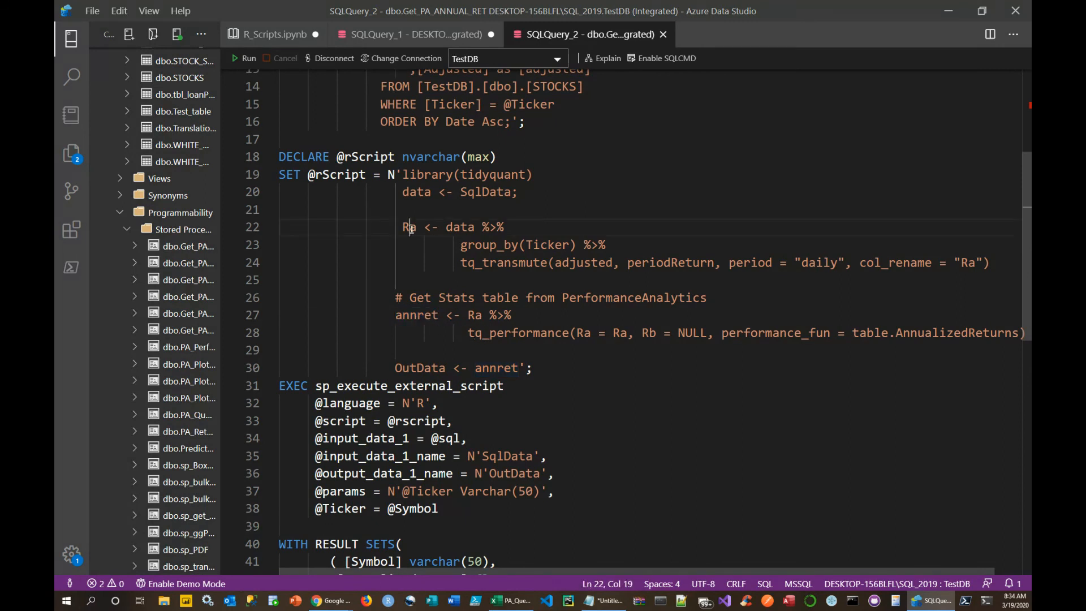
pyautogui.doubleClick(478, 334)
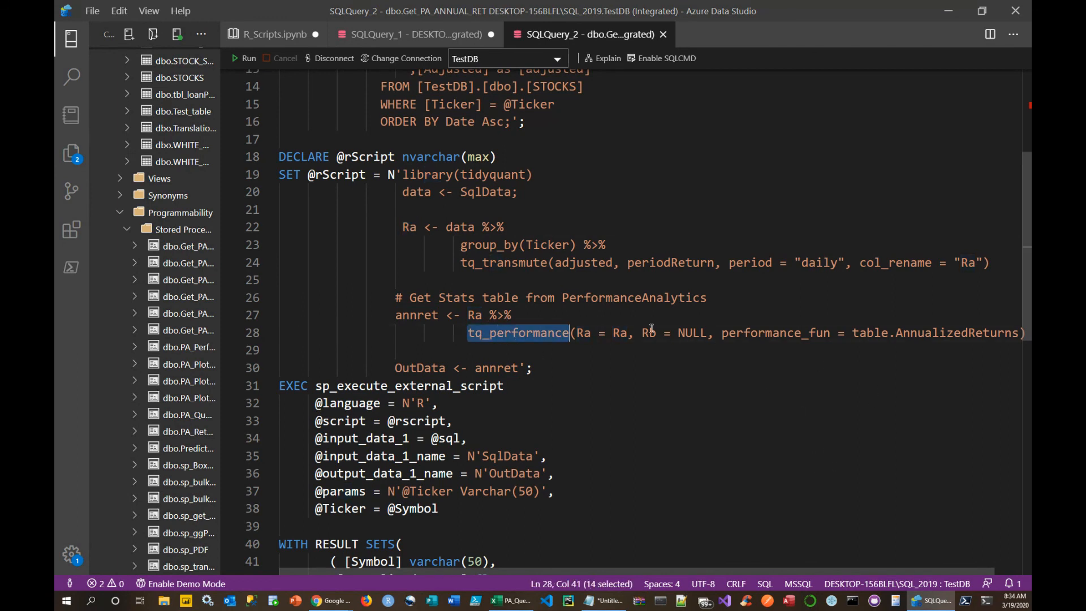
pyautogui.doubleClick(618, 334)
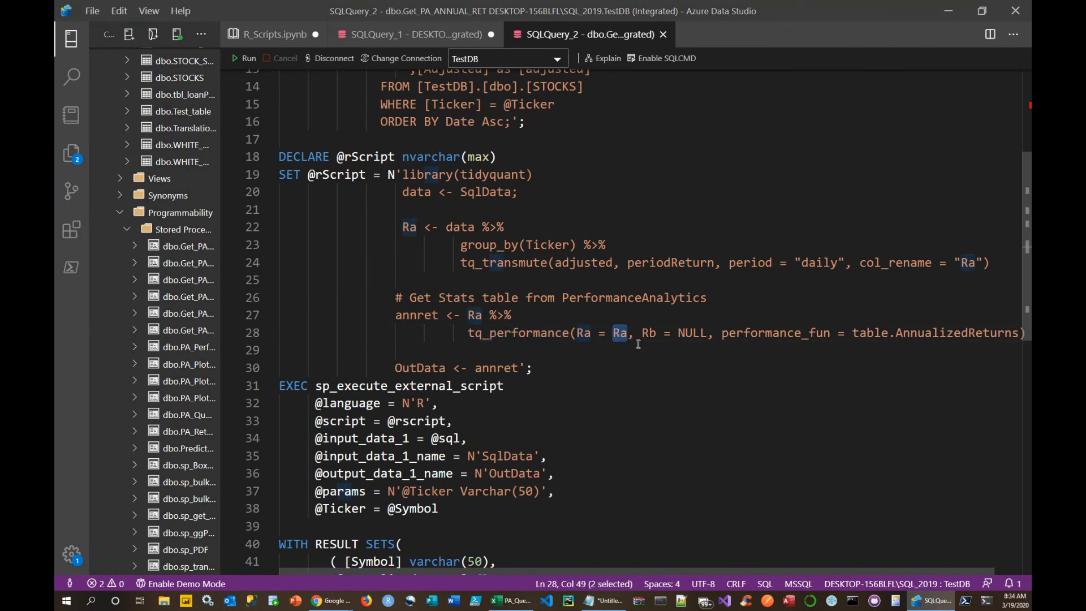
pyautogui.click(692, 333)
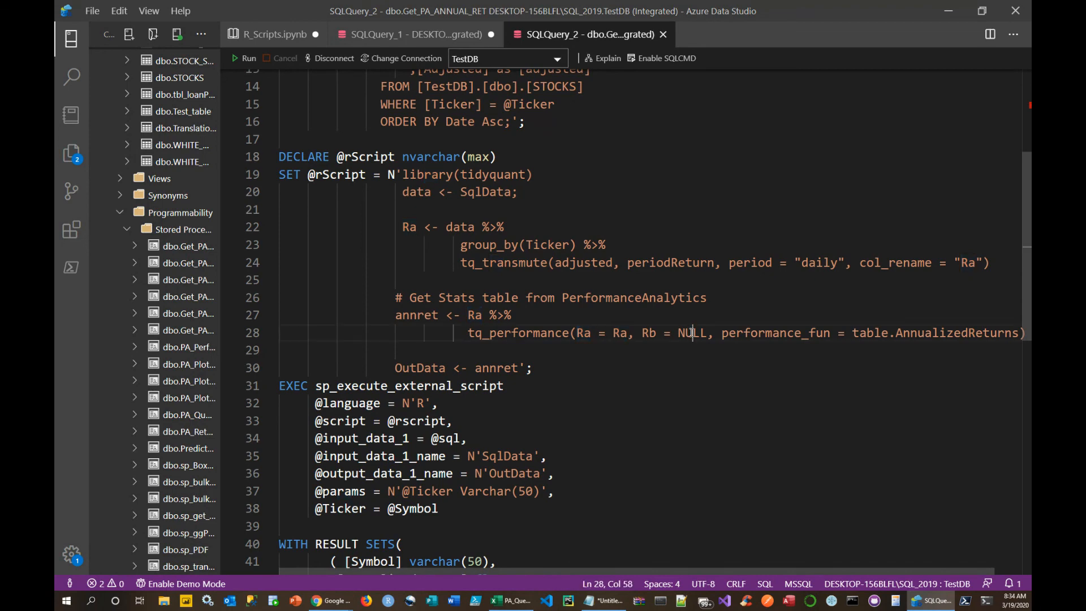
# Highlight the NULL and AnnualizedReturns arguments of tq_performance on line 28, then the tidyquant library name on line 19.
pyautogui.doubleClick(692, 333)
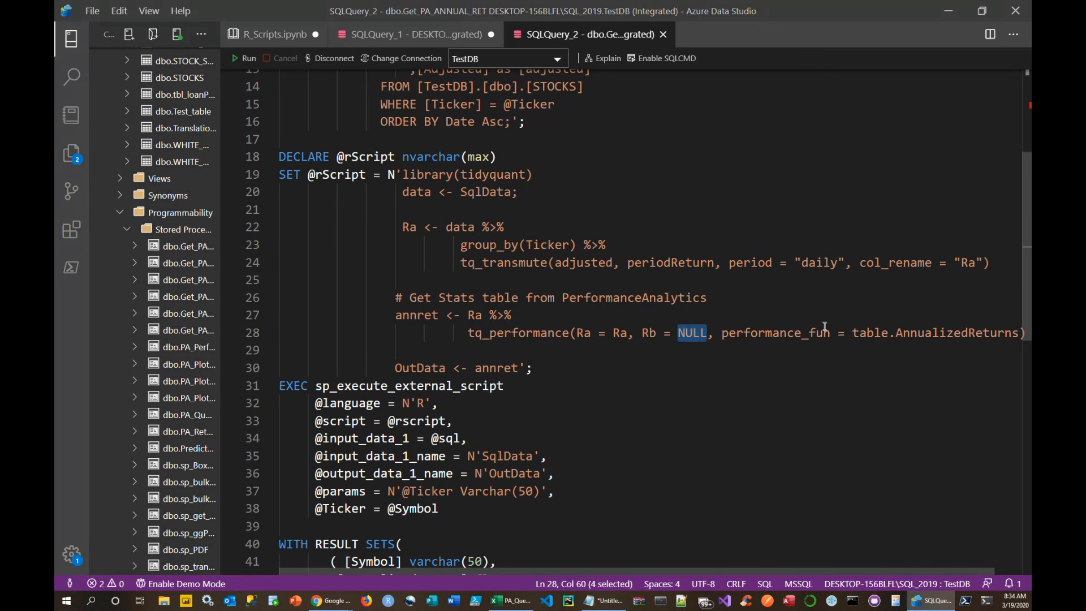
pyautogui.click(801, 334)
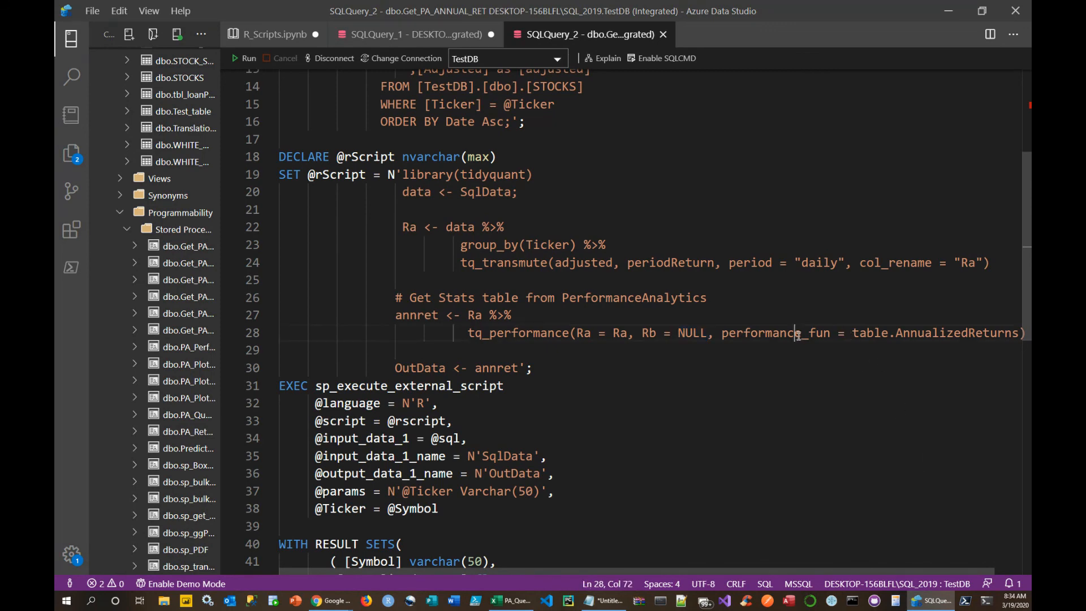
pyautogui.doubleClick(935, 334)
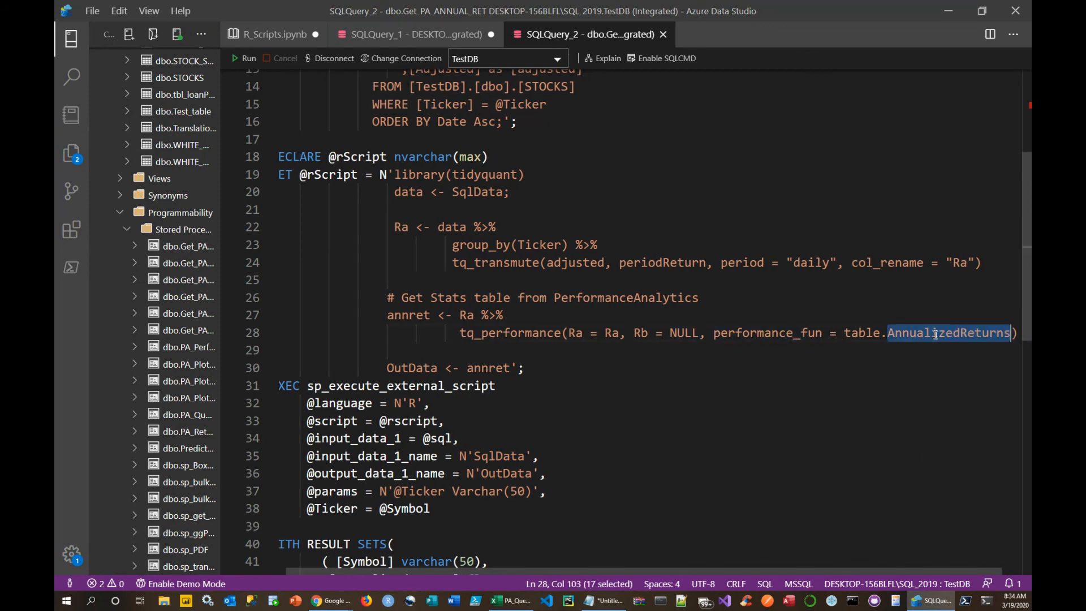
pyautogui.click(905, 416)
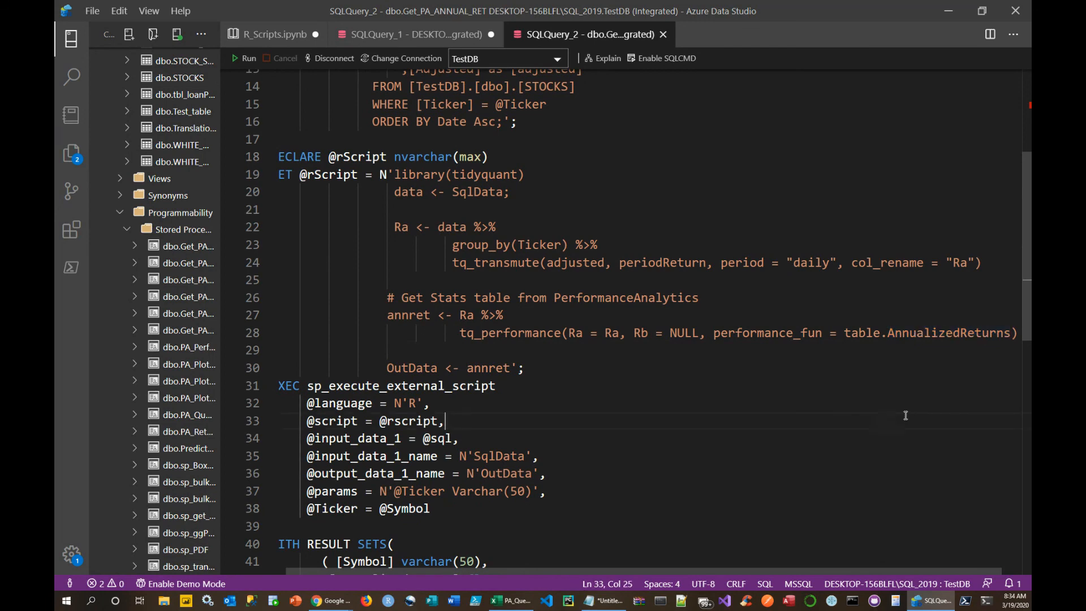
pyautogui.doubleClick(509, 175)
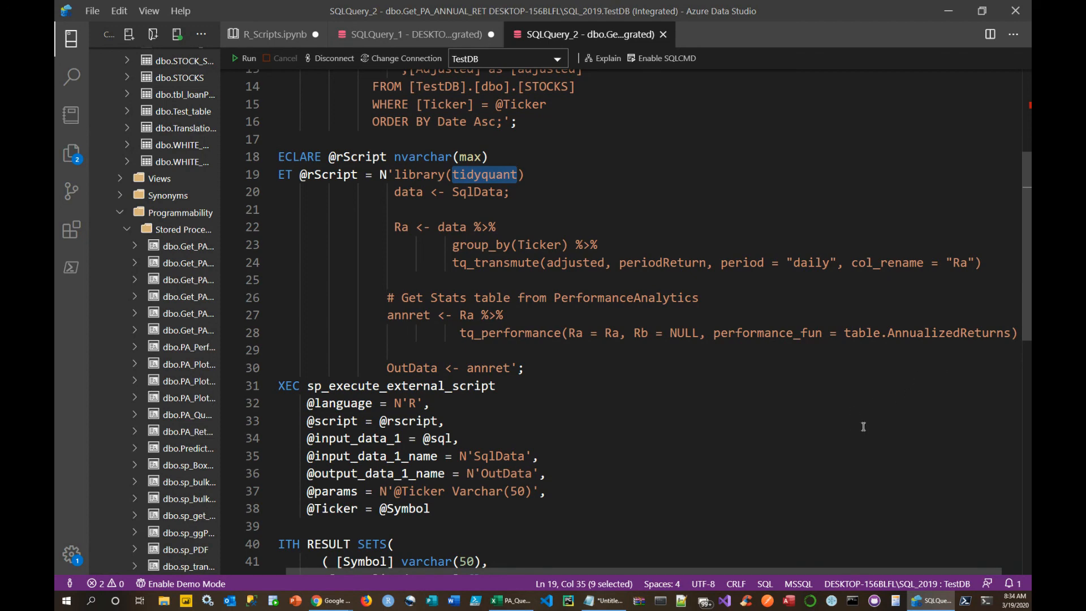
pyautogui.scroll(-2, 863, 424)
pyautogui.scroll(-1, 860, 417)
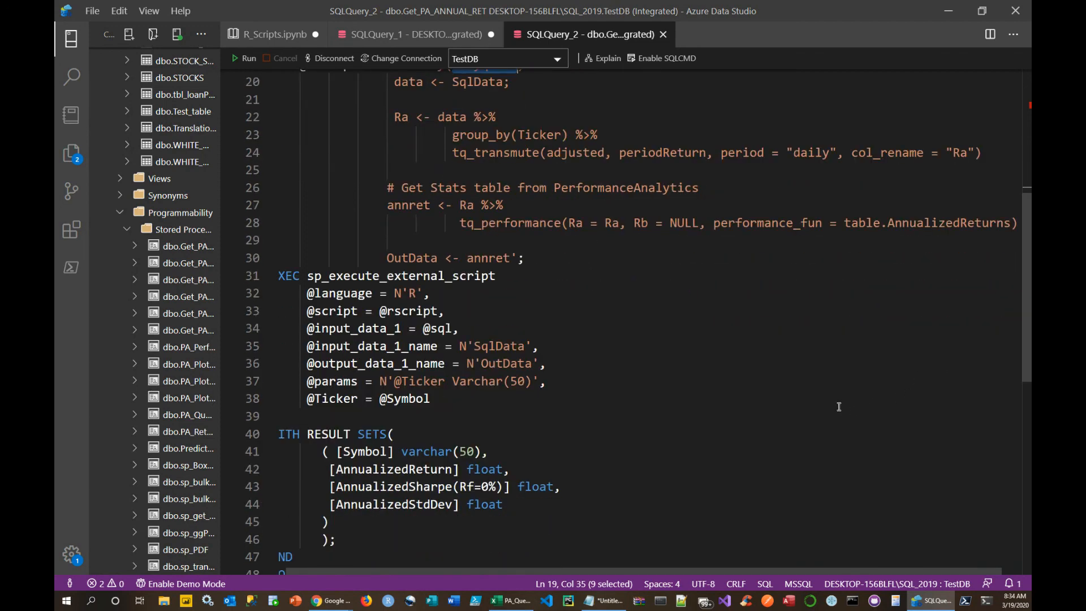
pyautogui.click(432, 399)
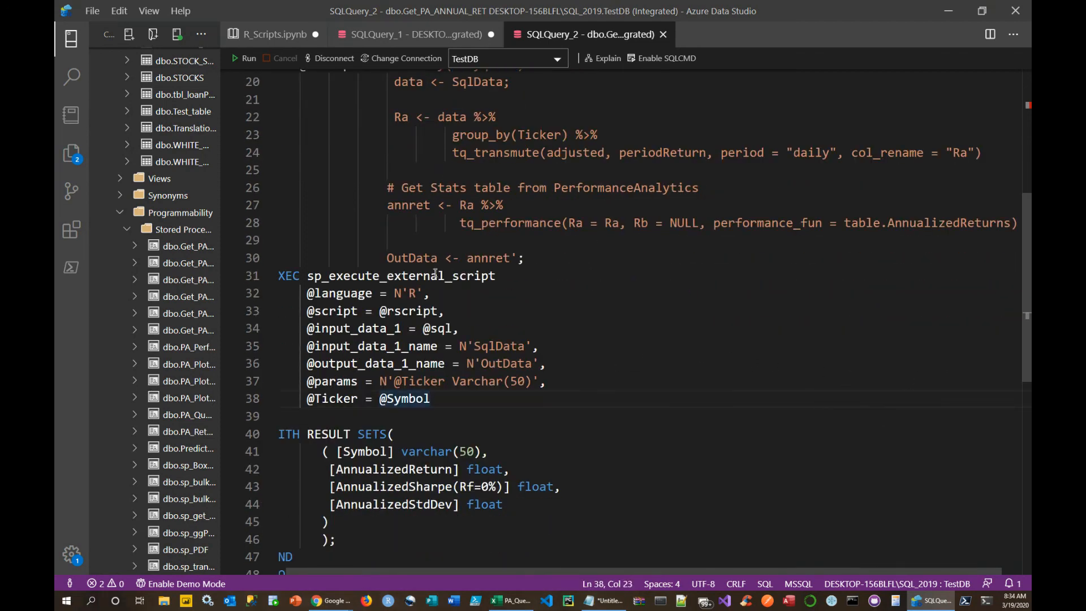
pyautogui.click(409, 259)
pyautogui.click(498, 364)
pyautogui.doubleClick(499, 364)
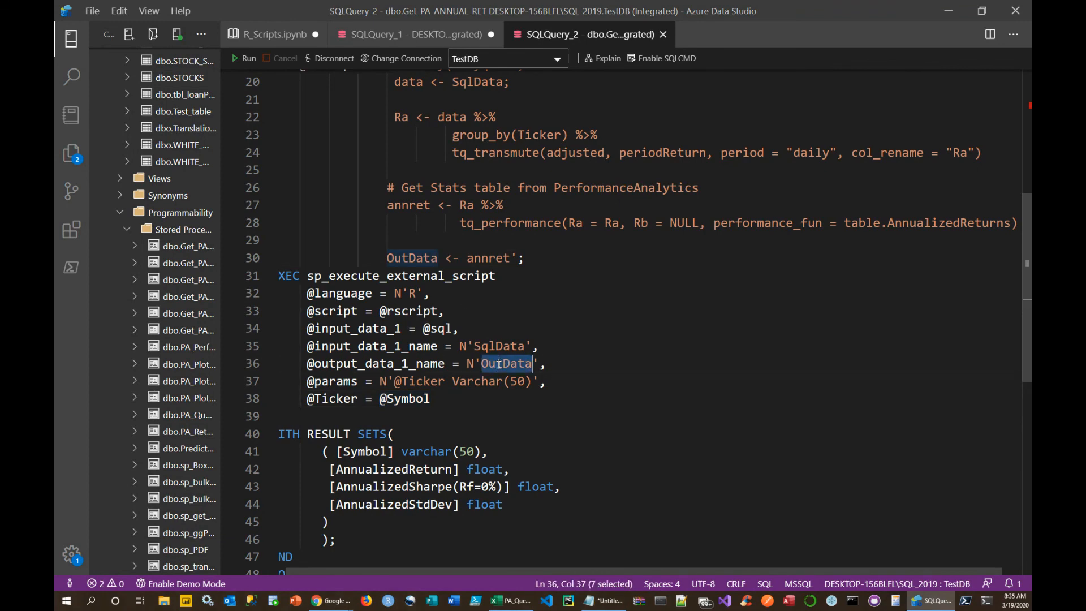
pyautogui.doubleClick(415, 207)
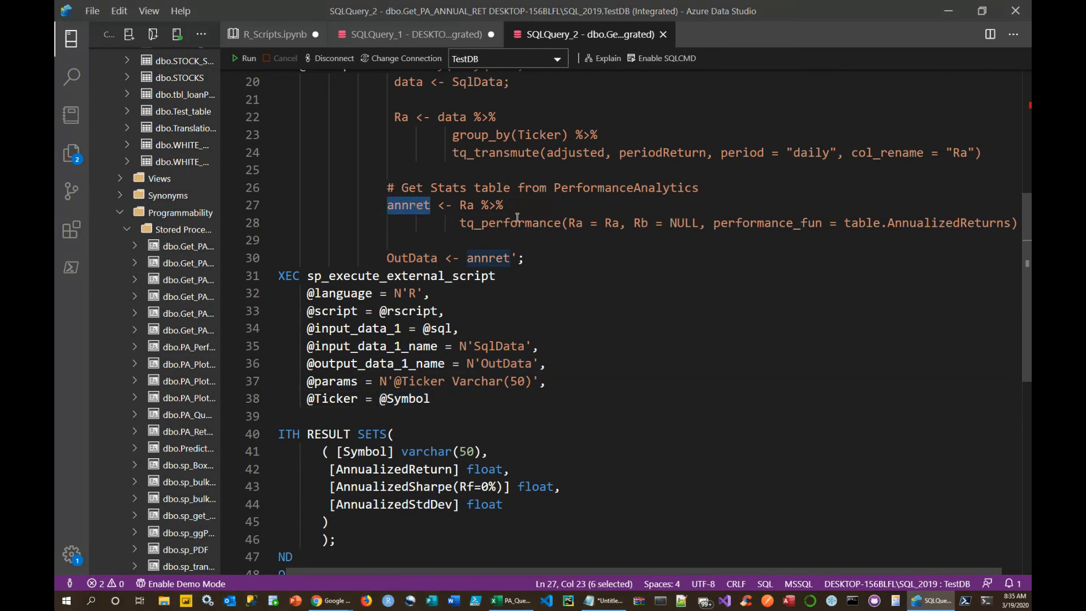
pyautogui.doubleClick(419, 257)
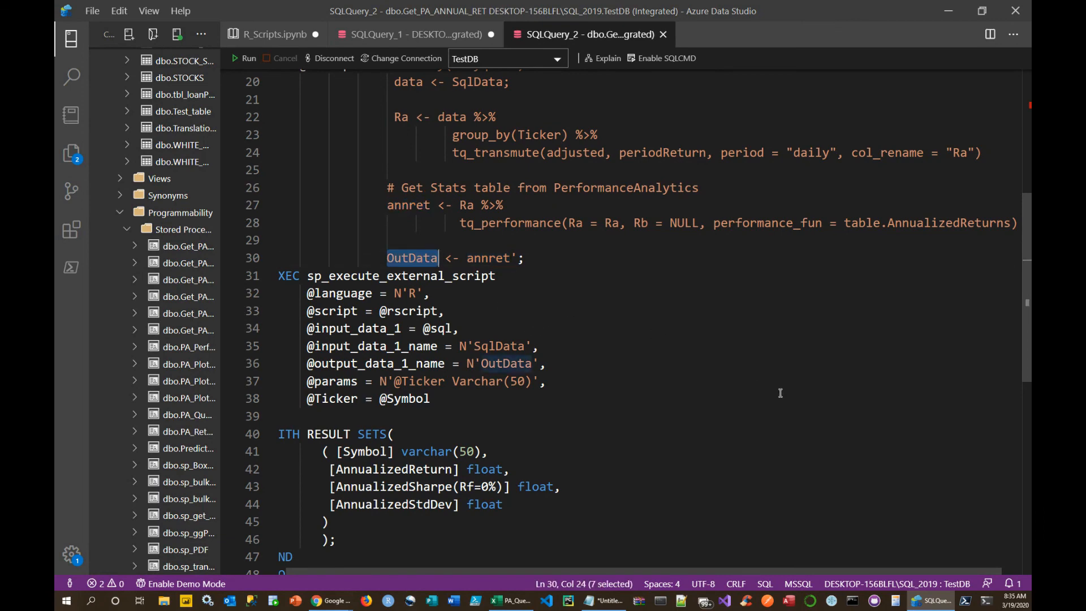
# Highlight the column definitions from Symbol to AnnualizedStdDev in the WITH RESULT SETS clause, then deselect them.
pyautogui.scroll(-1, 771, 441)
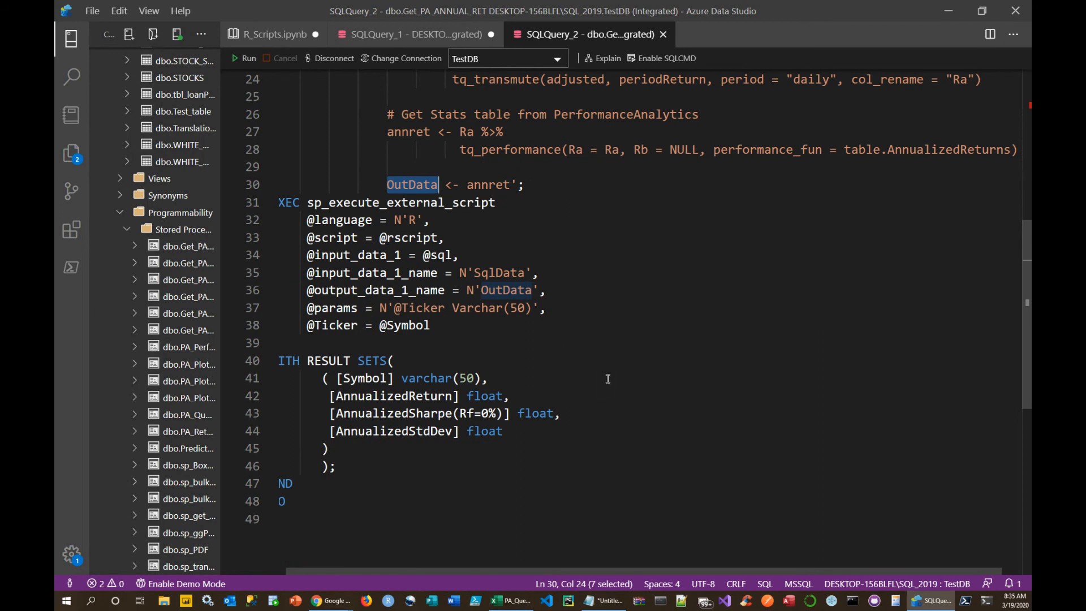
pyautogui.moveTo(338, 380); pyautogui.dragTo(507, 433)
pyautogui.click(561, 463)
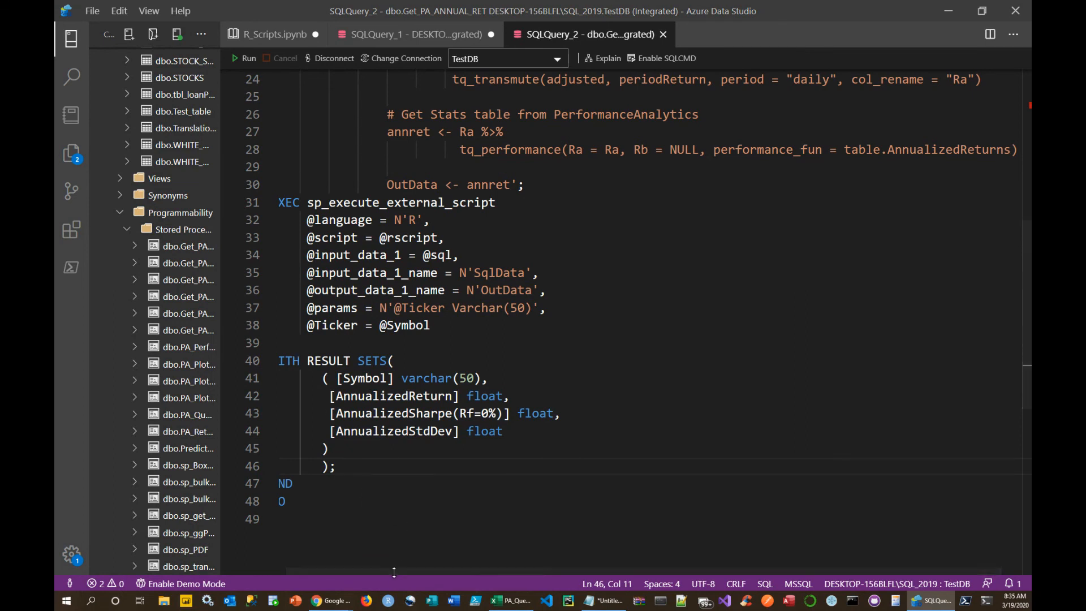
pyautogui.moveTo(395, 570); pyautogui.dragTo(356, 566)
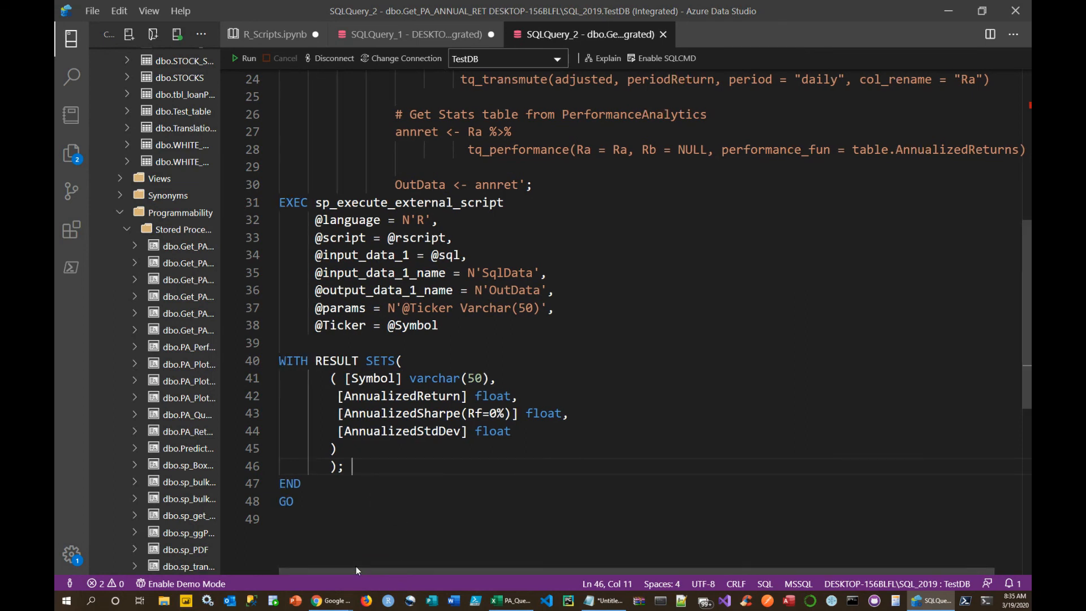
pyautogui.click(460, 414)
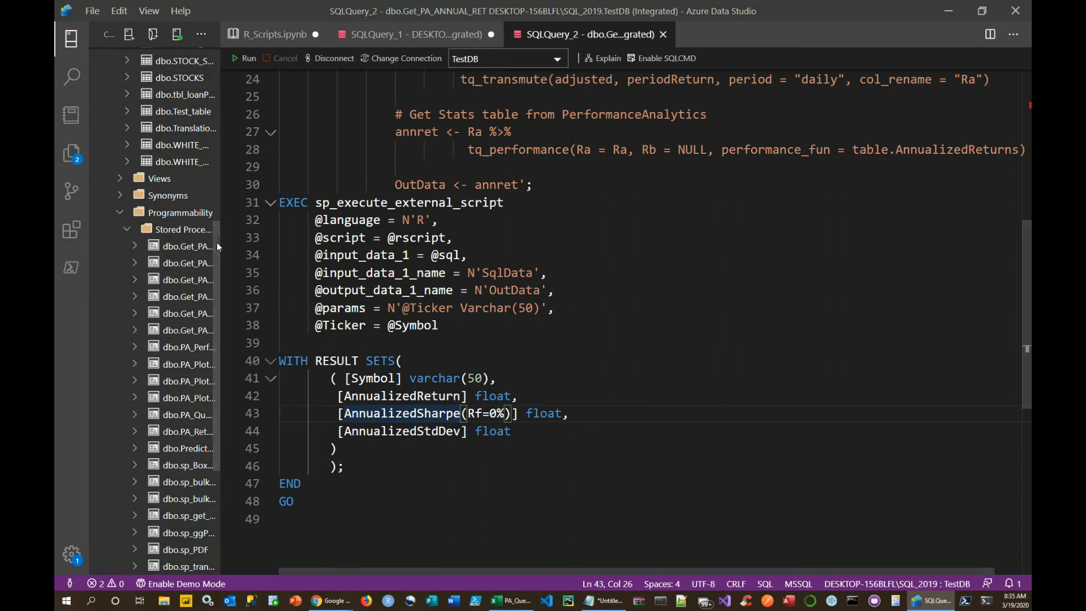
# Widen the server list to show full procedure names and script dbo.Get_PA_ANNUAL_RET as Execute.
pyautogui.moveTo(221, 243); pyautogui.dragTo(374, 246)
pyautogui.rightClick(249, 248)
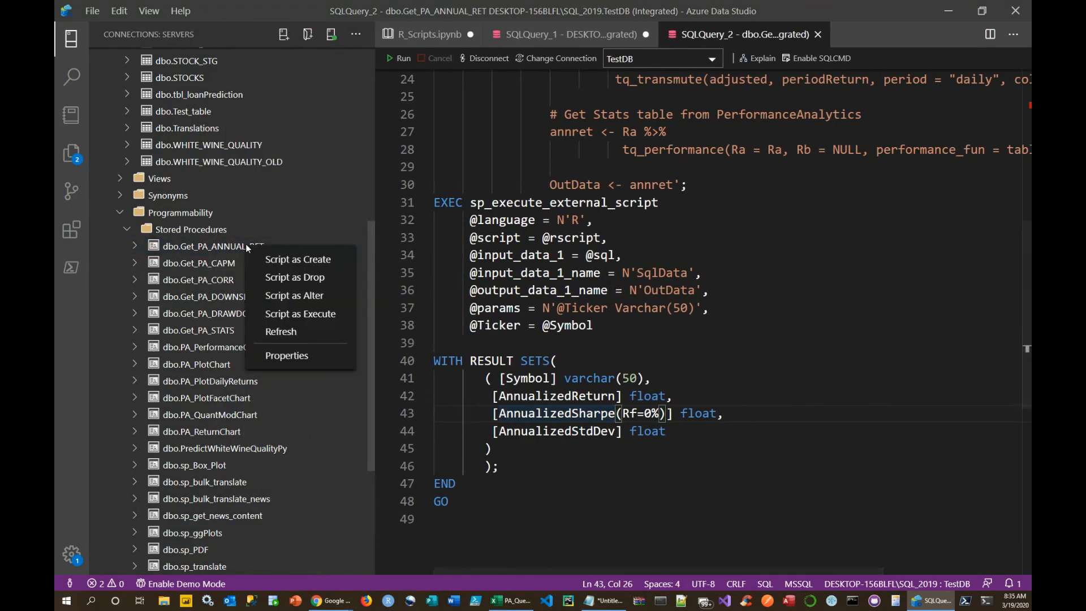
pyautogui.click(290, 312)
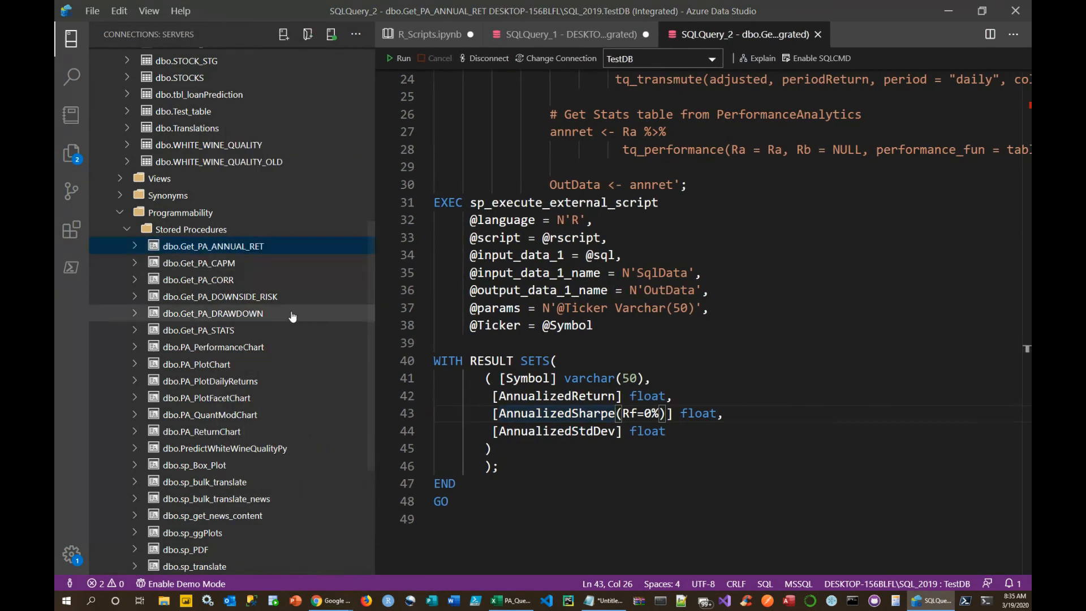
pyautogui.click(461, 145)
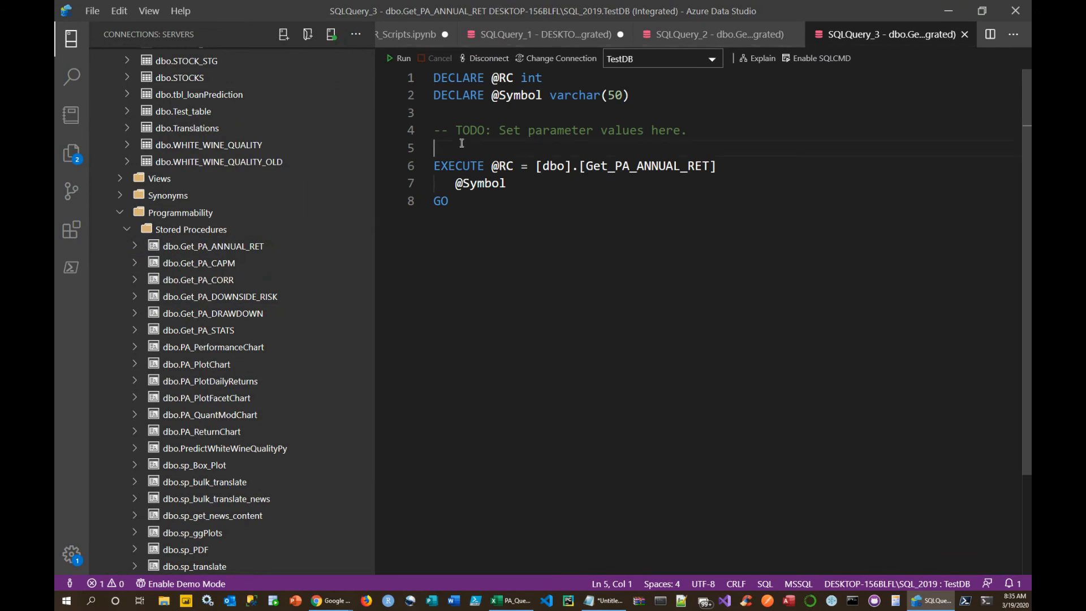
pyautogui.write('SET ')
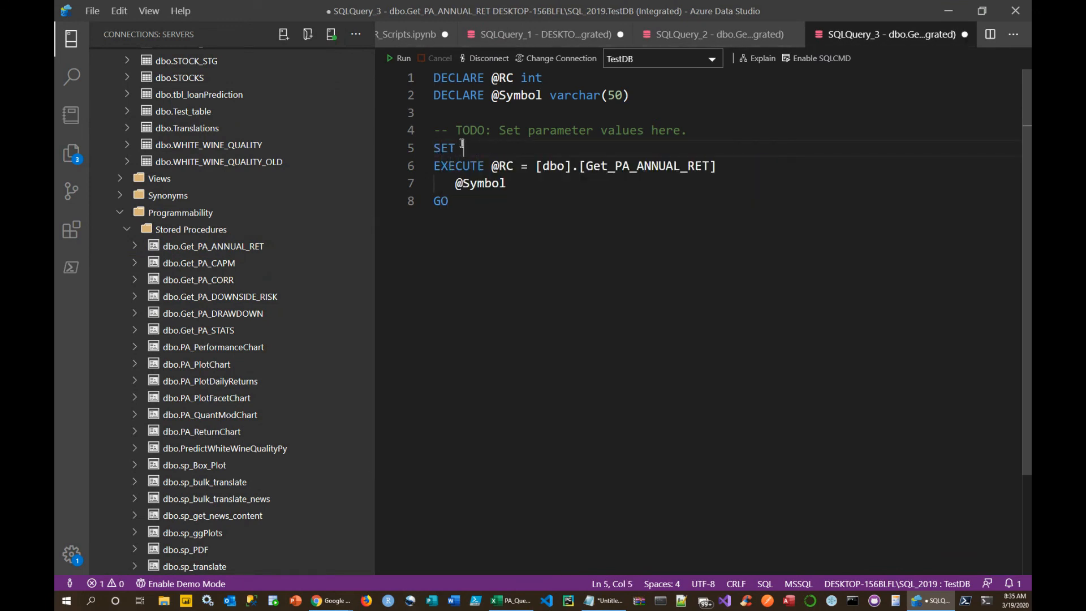
pyautogui.write('@')
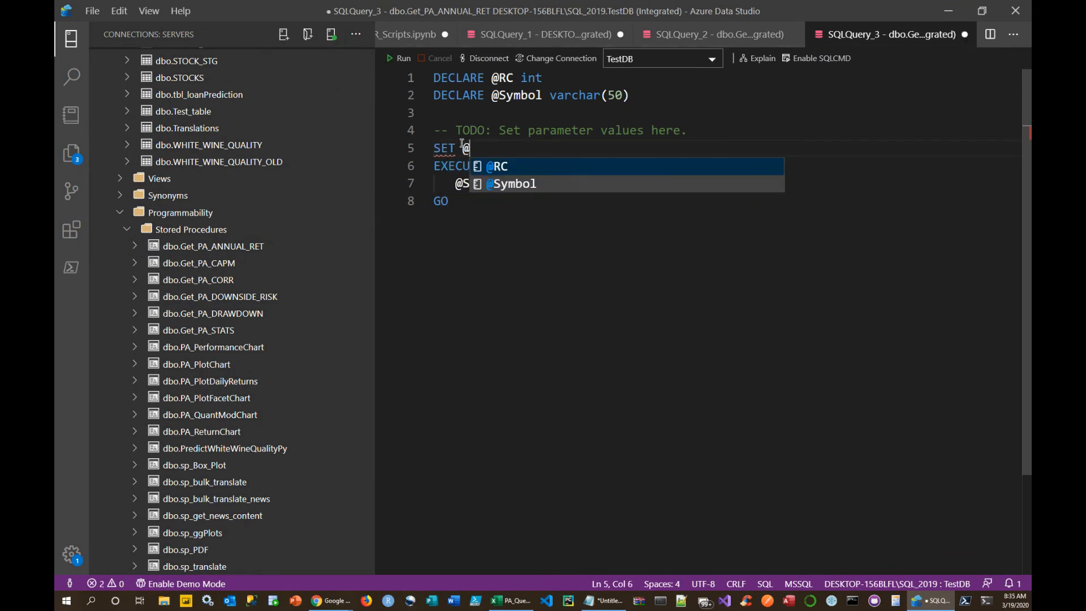
pyautogui.write('Symbo')
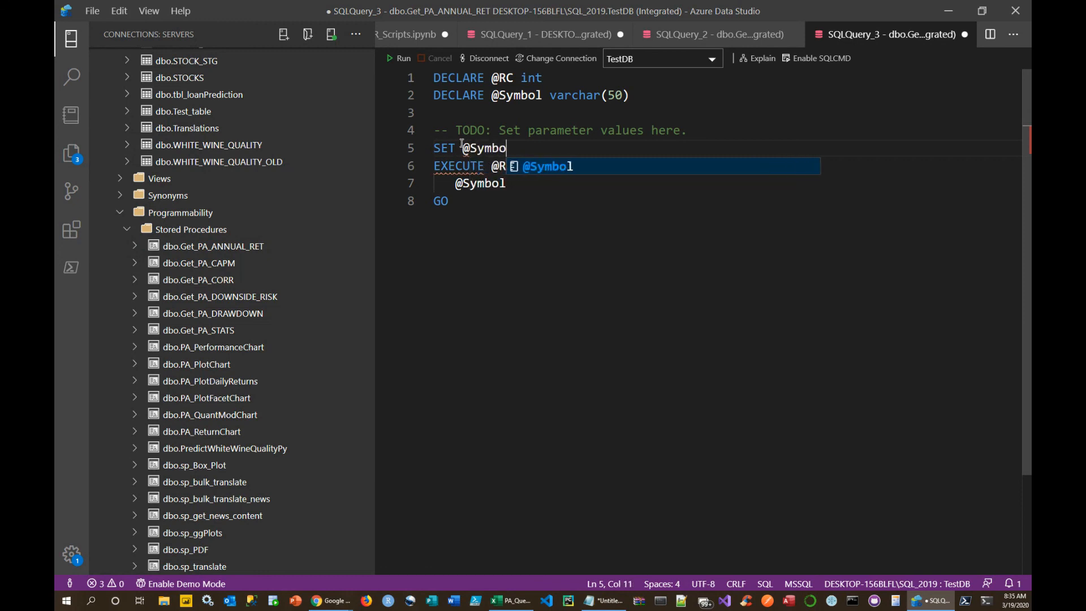
pyautogui.write("l = '")
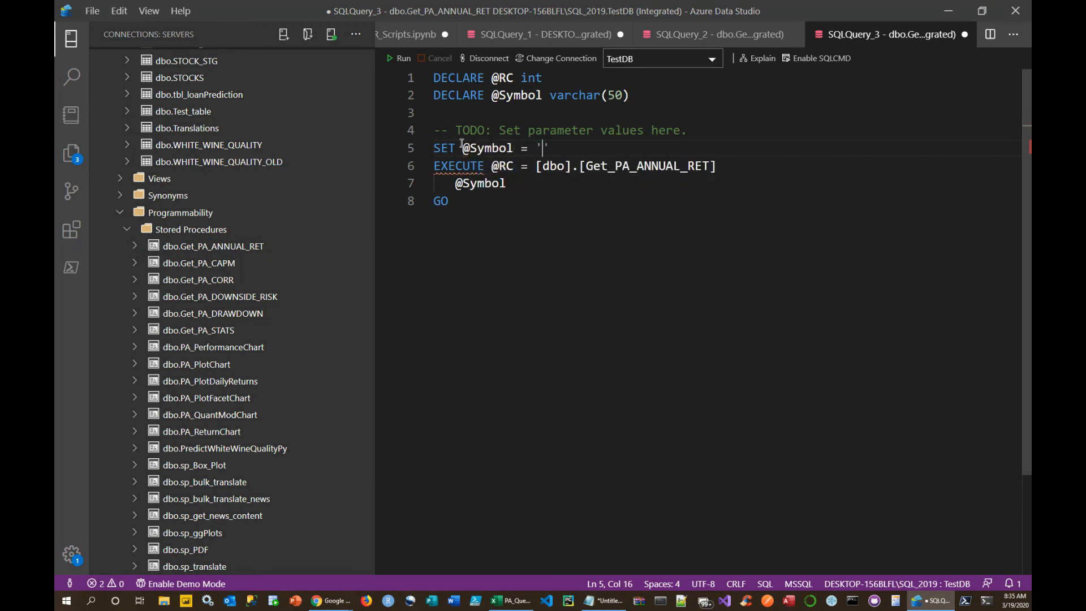
pyautogui.write('ABBV')
# Run the query that executes Get_PA_ANNUAL_RET for the ABBV symbol.
pyautogui.click(515, 168)
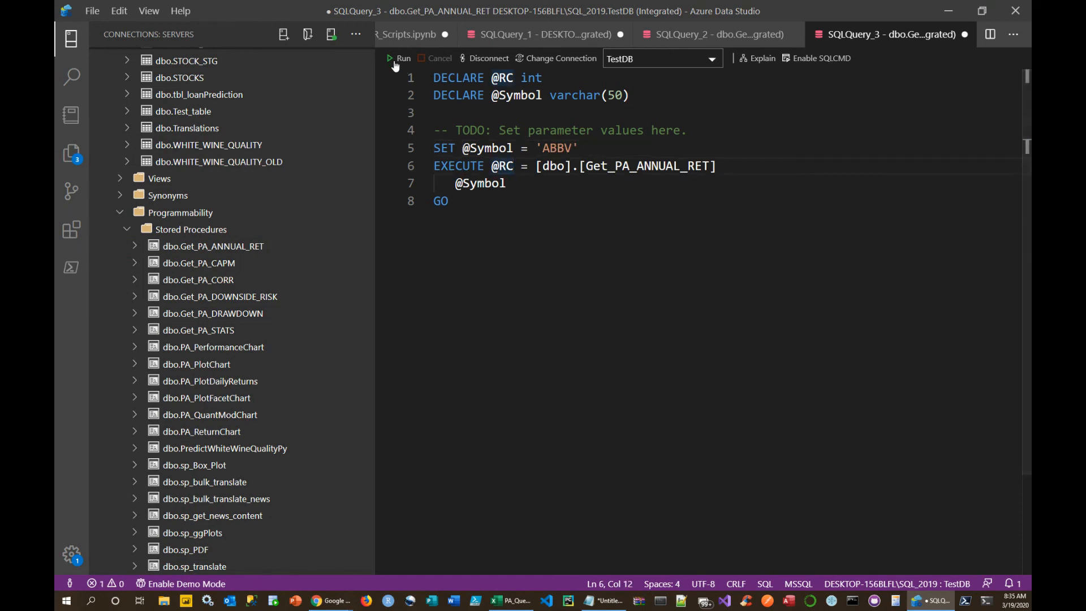
pyautogui.click(394, 63)
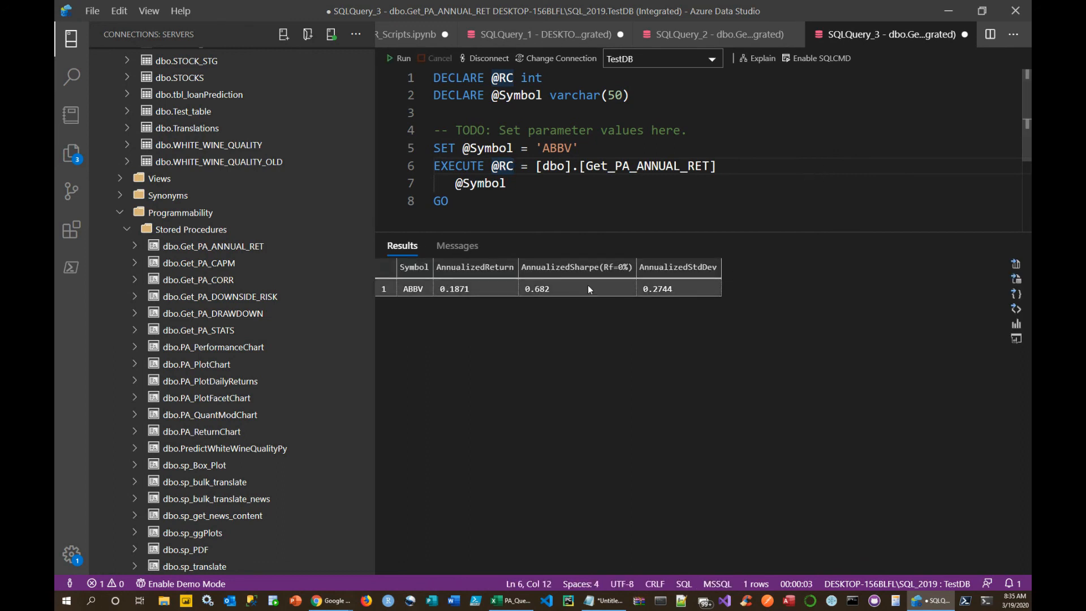
pyautogui.click(608, 196)
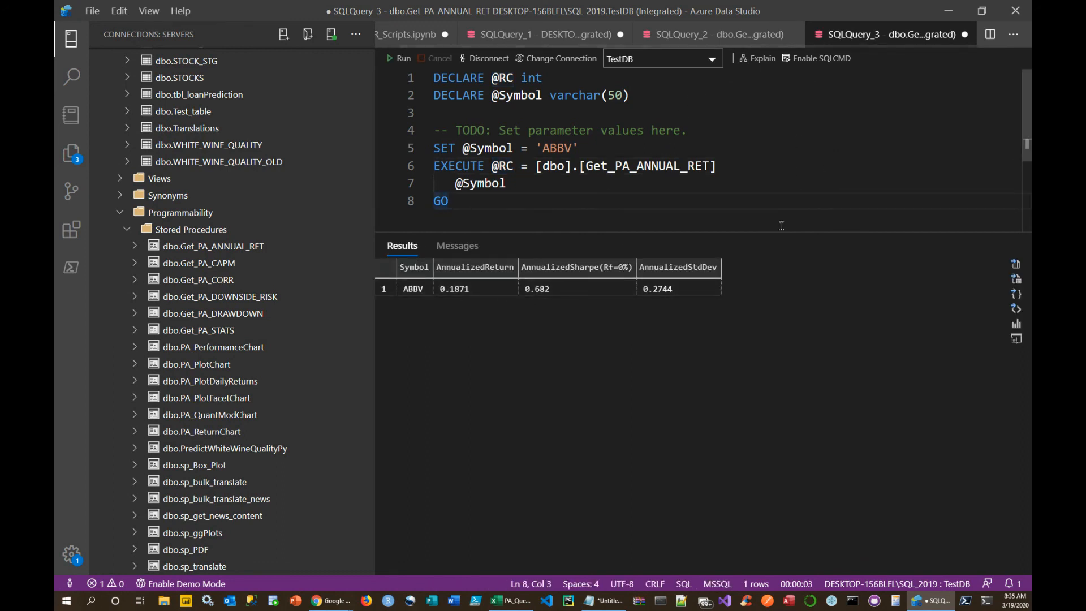